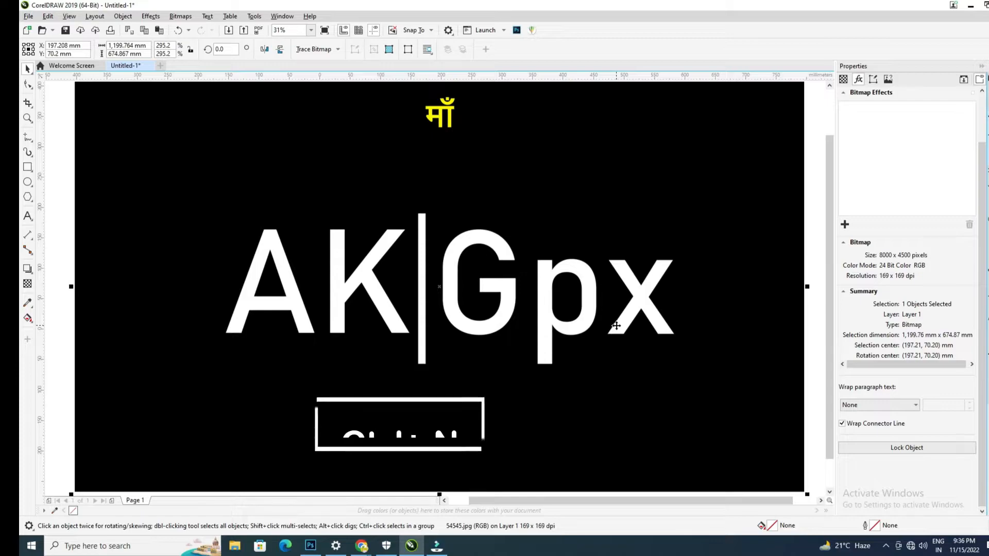
Create a new document measured in feet, 5 ft wide and 3 ft high
{"action": "key", "text": "ctrl+n"}
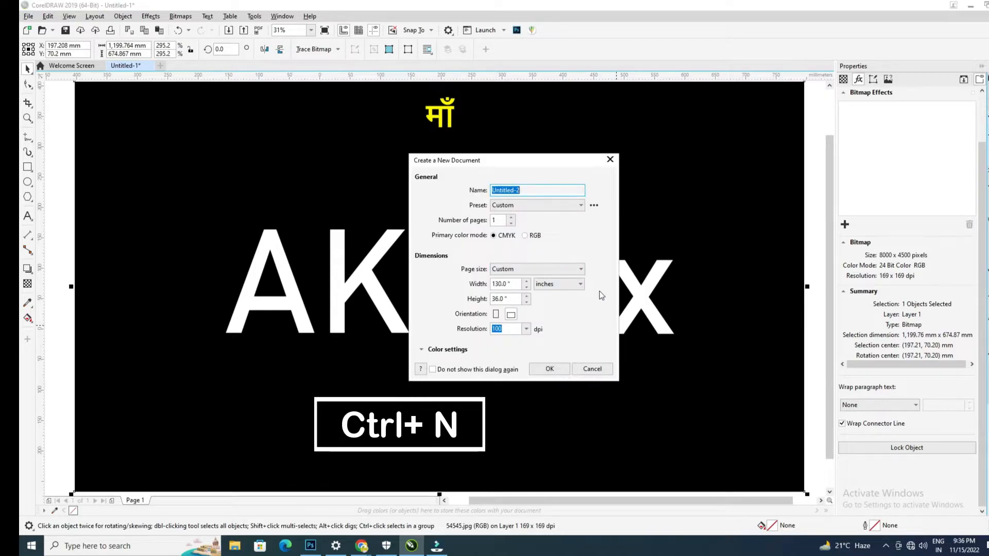
{"action": "left_click", "coordinate": [561, 284]}
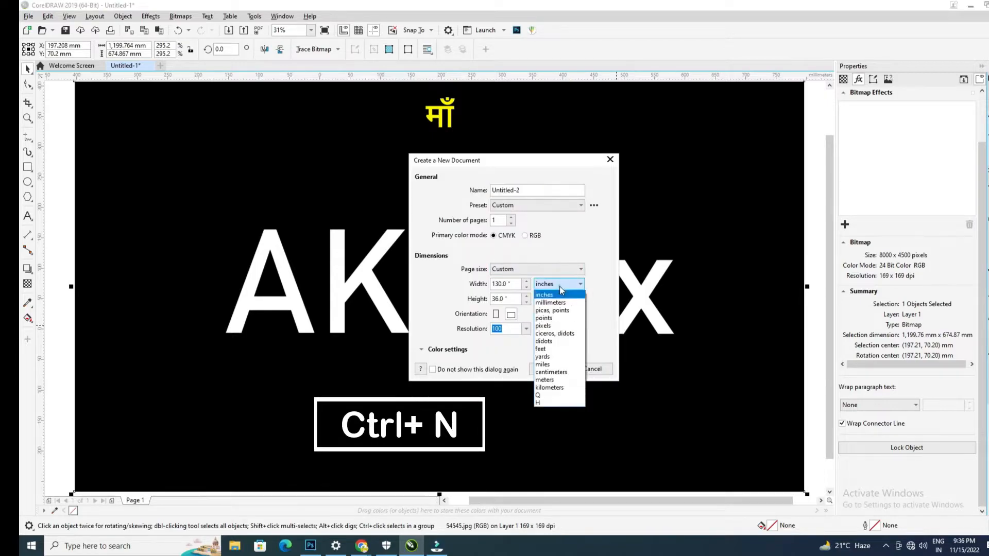
{"action": "left_click", "coordinate": [541, 348]}
{"action": "left_click", "coordinate": [510, 283]}
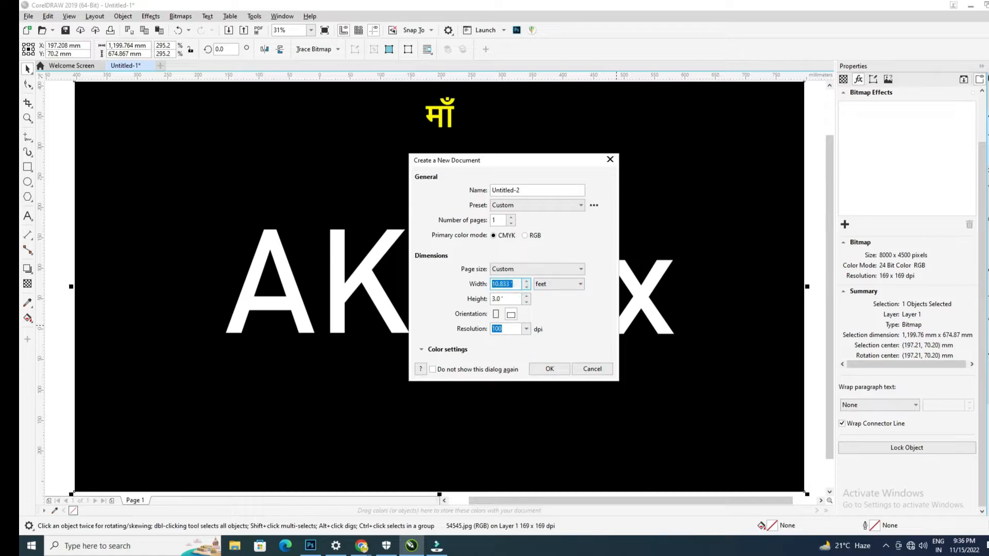
{"action": "left_click", "coordinate": [548, 368]}
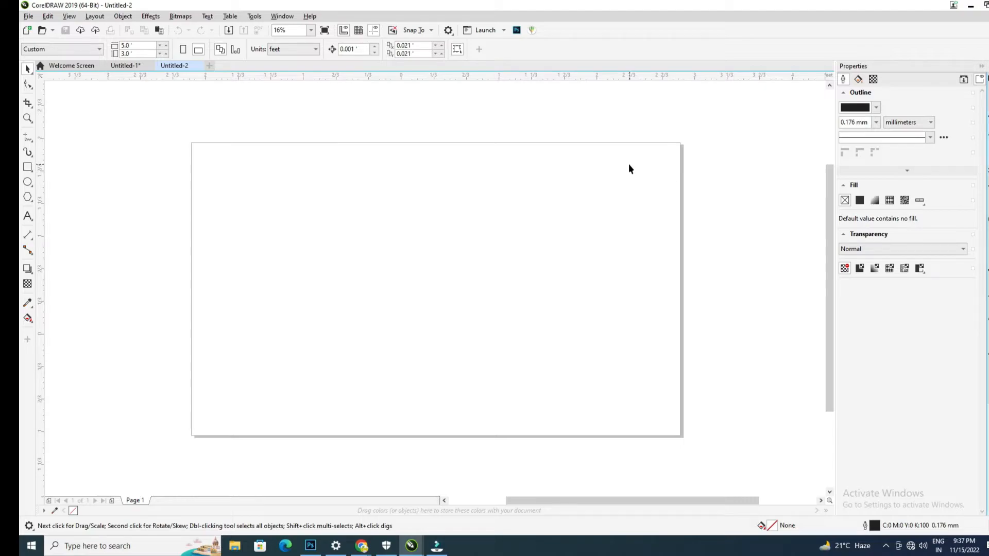
Import all five files from the 15-11-22 > New folder directory inside november on the work (D:) drive
{"action": "right_click", "coordinate": [611, 154]}
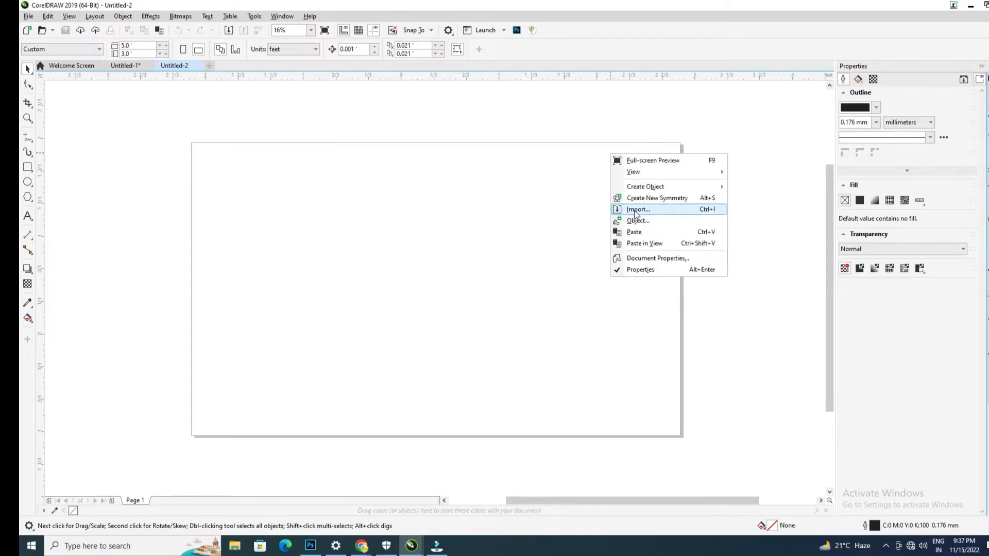
{"action": "left_click", "coordinate": [637, 210]}
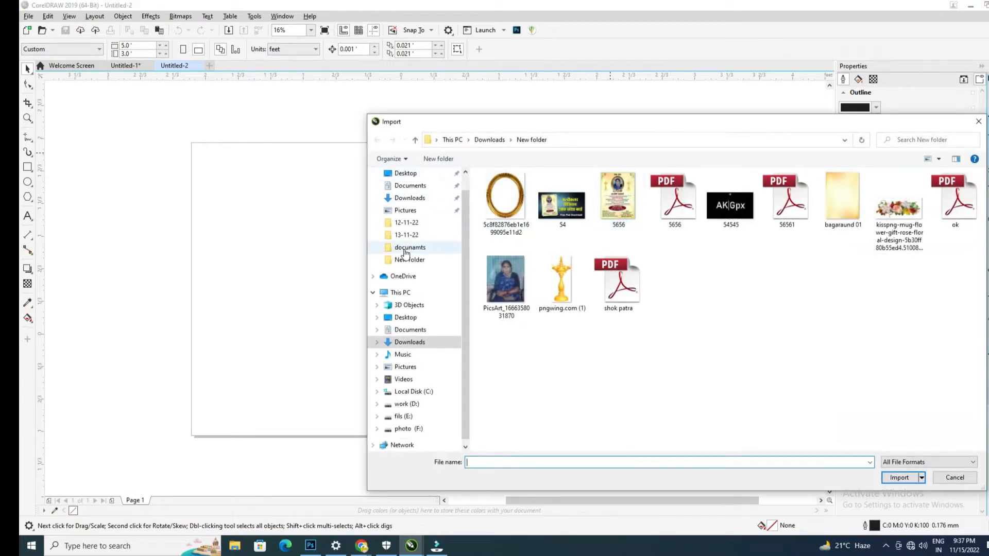
{"action": "left_click", "coordinate": [406, 236]}
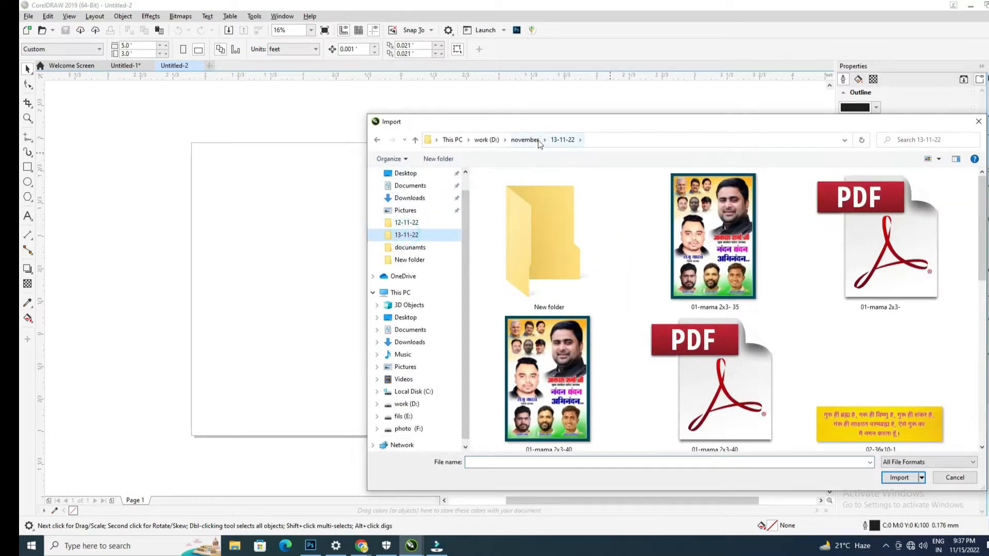
{"action": "left_click", "coordinate": [537, 140]}
{"action": "double_click", "coordinate": [503, 330]}
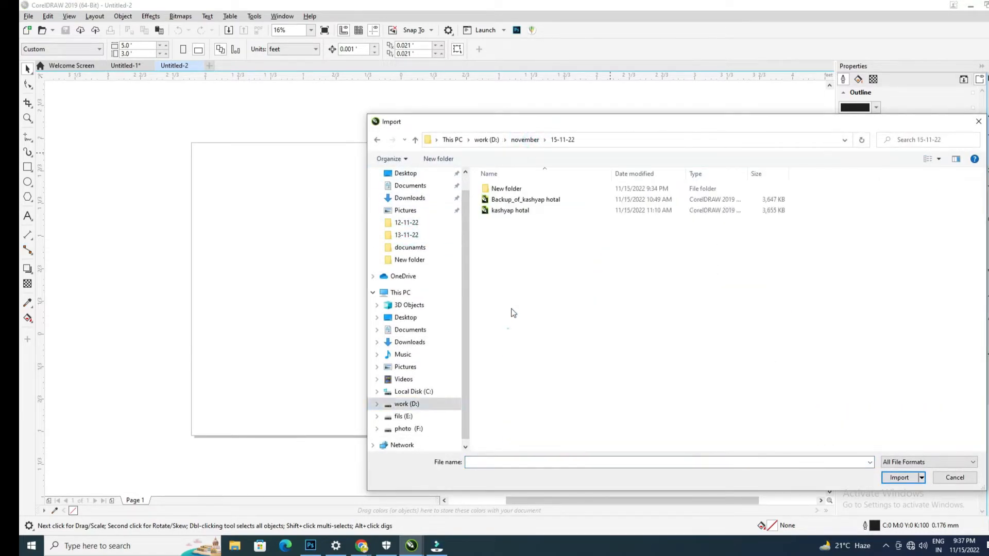
{"action": "double_click", "coordinate": [510, 188]}
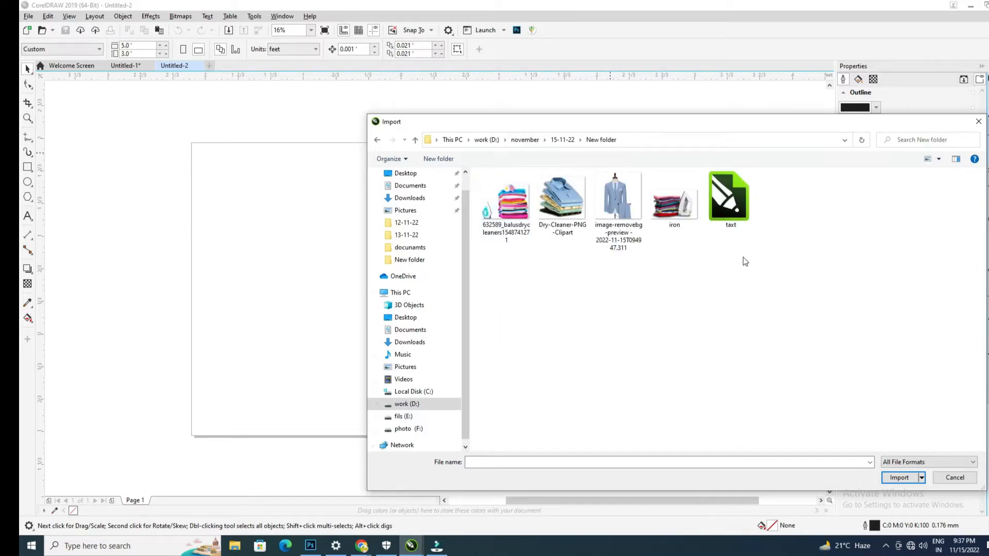
{"action": "left_click_drag", "start_coordinate": [747, 265], "coordinate": [487, 209]}
{"action": "key", "text": "Return"}
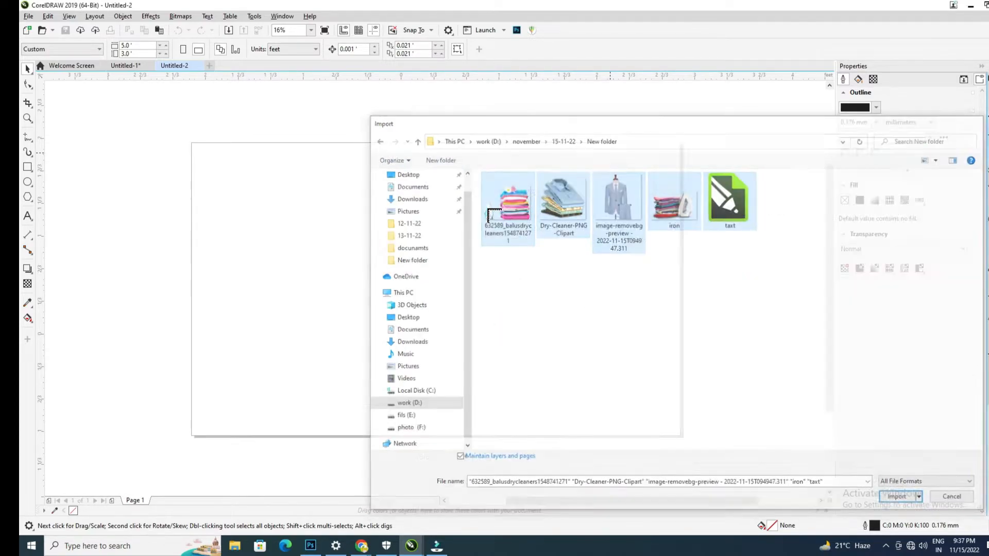
Place the four clothing images in a column right of the page and the text about 4.37 by 2.65 ft on its left
{"action": "scroll", "coordinate": [369, 151], "scroll_direction": "down", "scroll_amount": 1}
{"action": "left_click_drag", "start_coordinate": [541, 140], "coordinate": [639, 367]}
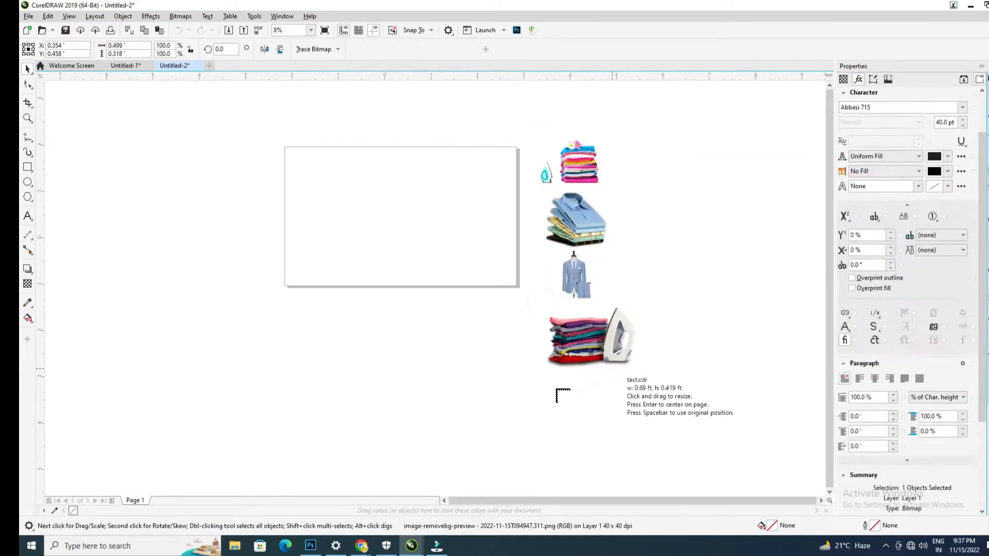
{"action": "left_click_drag", "start_coordinate": [81, 122], "coordinate": [297, 376]}
{"action": "left_click", "coordinate": [360, 324]}
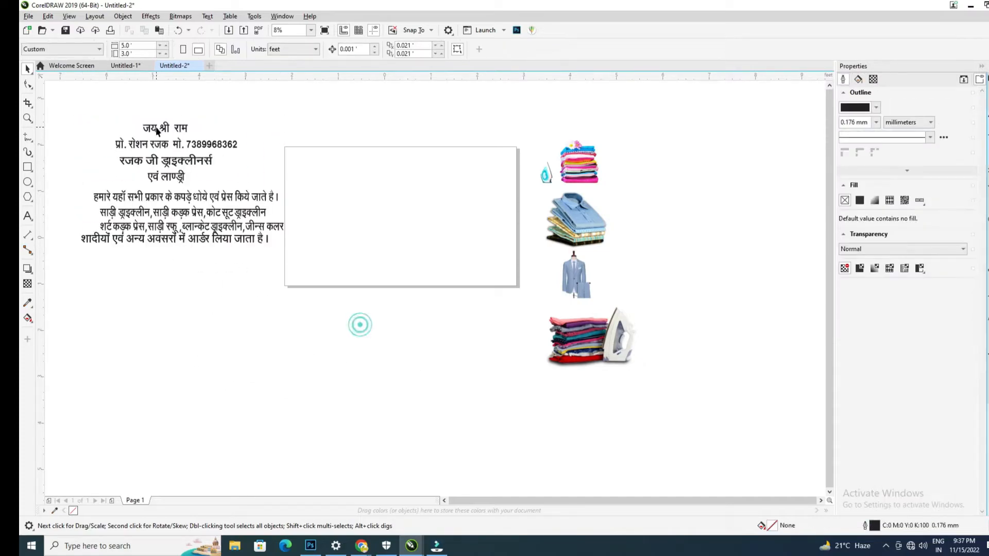
Move the imported text group further left, clear of the page
{"action": "scroll", "coordinate": [156, 125], "scroll_direction": "down", "scroll_amount": 1}
{"action": "left_click_drag", "start_coordinate": [260, 238], "coordinate": [261, 239]}
{"action": "left_click_drag", "start_coordinate": [203, 175], "coordinate": [178, 189]}
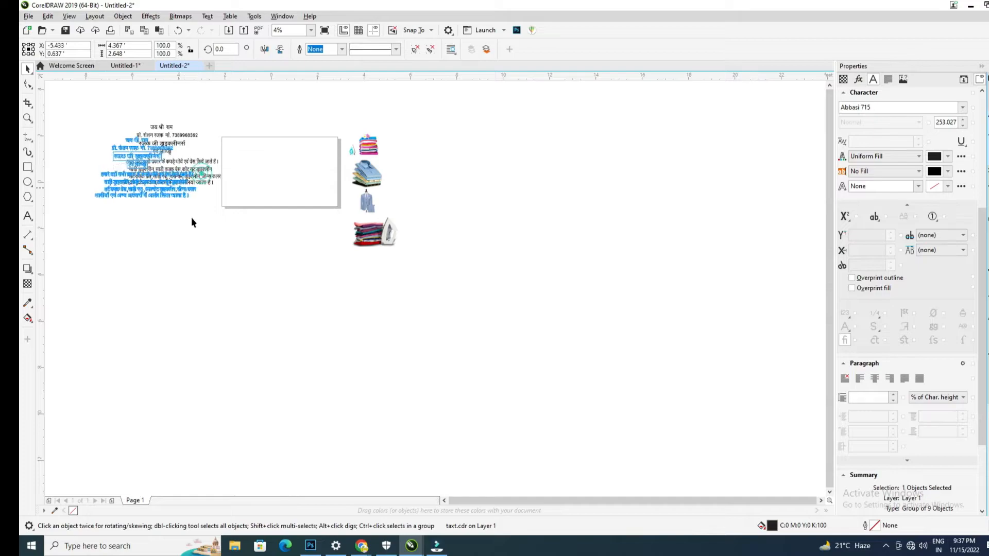
{"action": "left_click", "coordinate": [201, 236]}
{"action": "scroll", "coordinate": [120, 163], "scroll_direction": "up", "scroll_amount": 1}
{"action": "scroll", "coordinate": [147, 150], "scroll_direction": "up", "scroll_amount": 1}
{"action": "scroll", "coordinate": [324, 147], "scroll_direction": "down", "scroll_amount": 2}
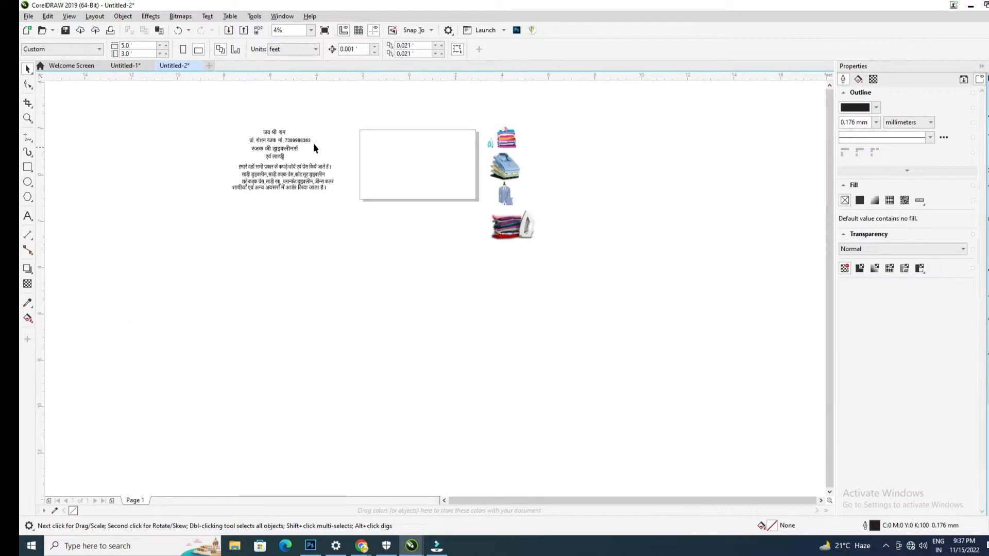
{"action": "scroll", "coordinate": [323, 147], "scroll_direction": "up", "scroll_amount": 1}
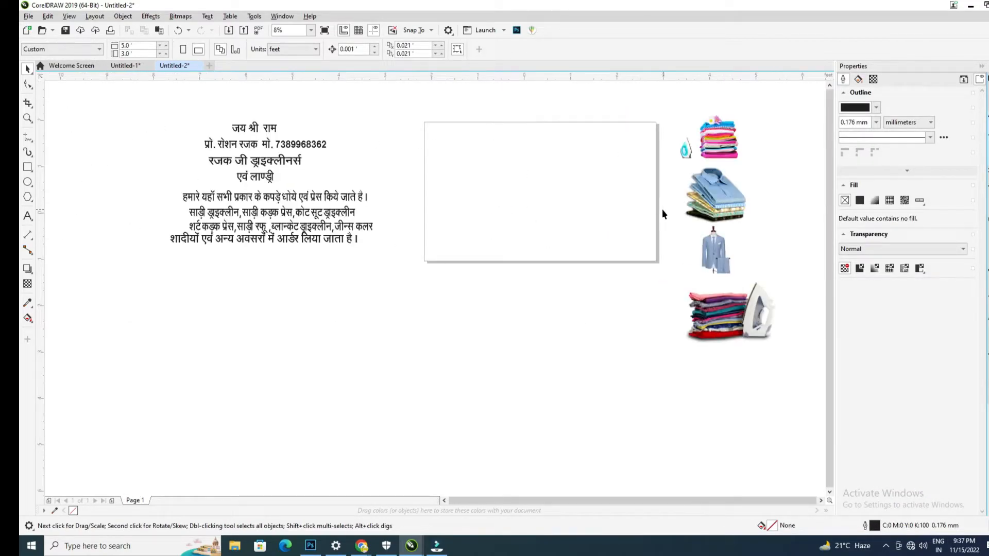
Draw a rectangle about 5.03 by 3.02 ft covering the page and give it an elliptical fountain fill
{"action": "left_click", "coordinate": [28, 167]}
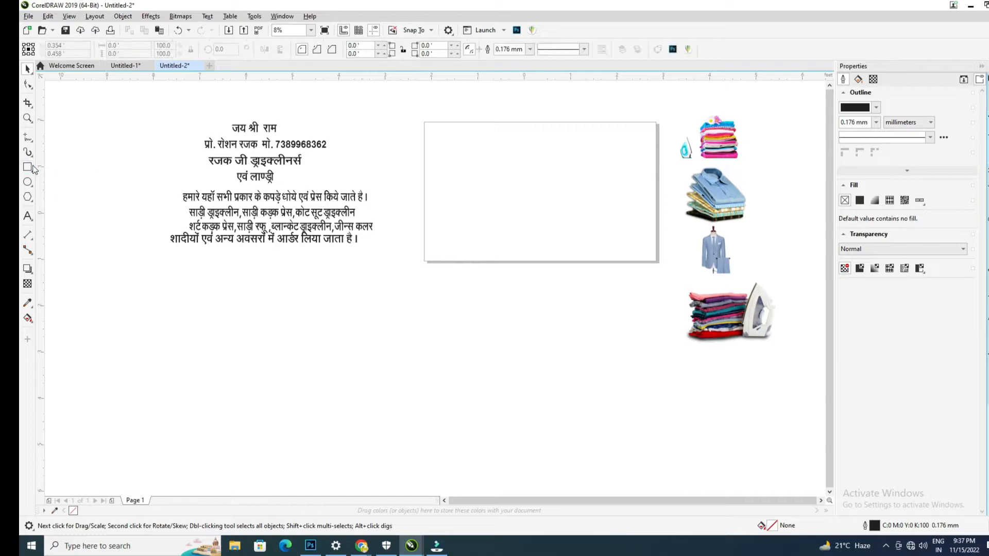
{"action": "left_click_drag", "start_coordinate": [423, 122], "coordinate": [657, 263]}
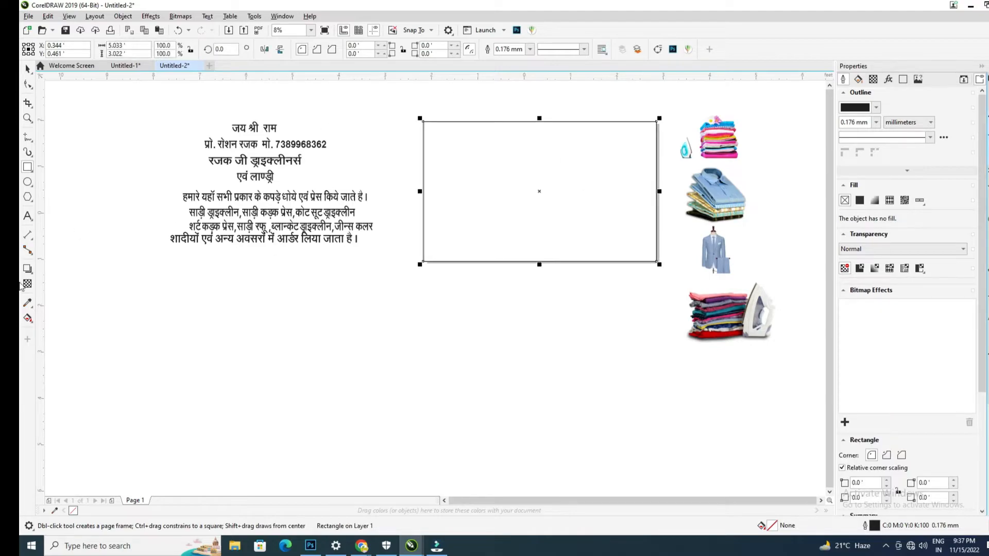
{"action": "left_click", "coordinate": [29, 319]}
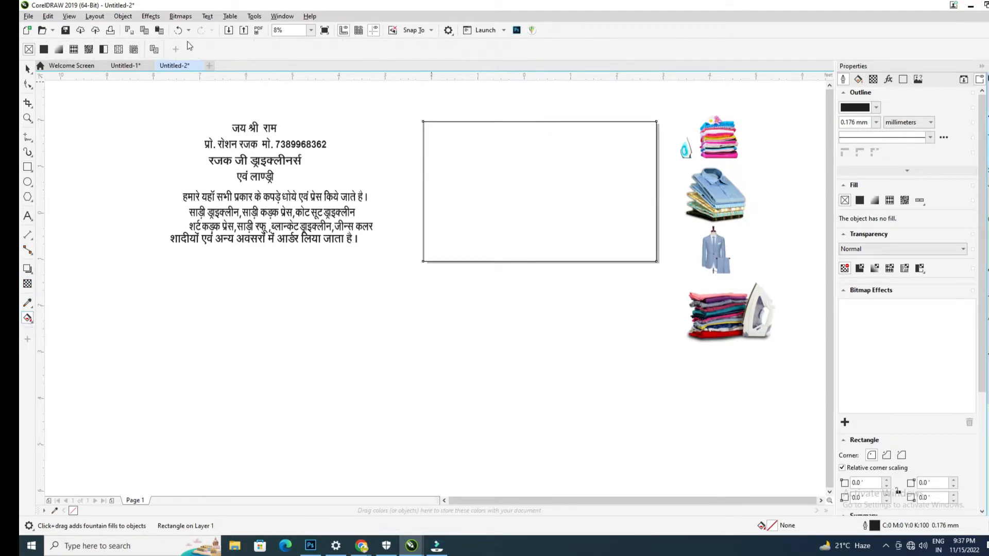
{"action": "left_click", "coordinate": [60, 52]}
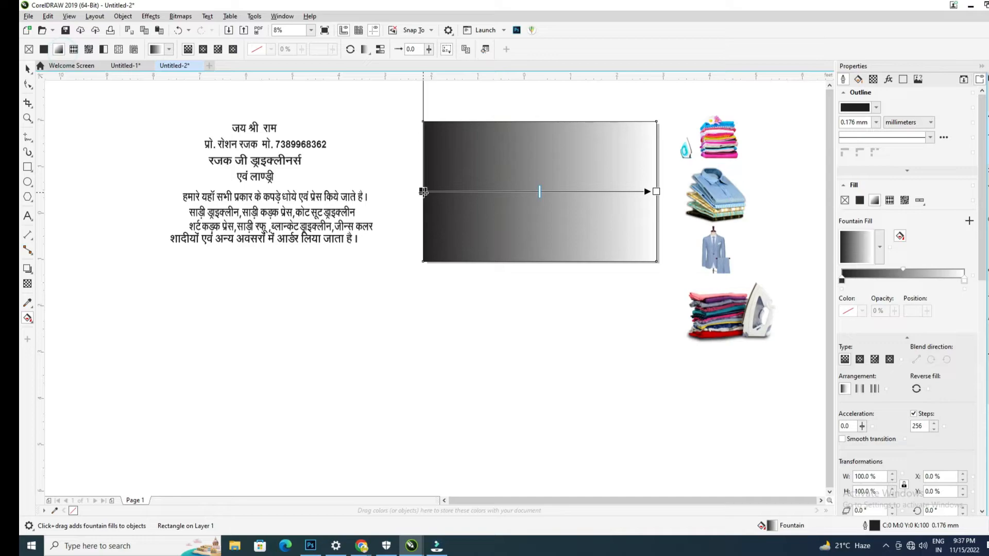
{"action": "left_click", "coordinate": [202, 50]}
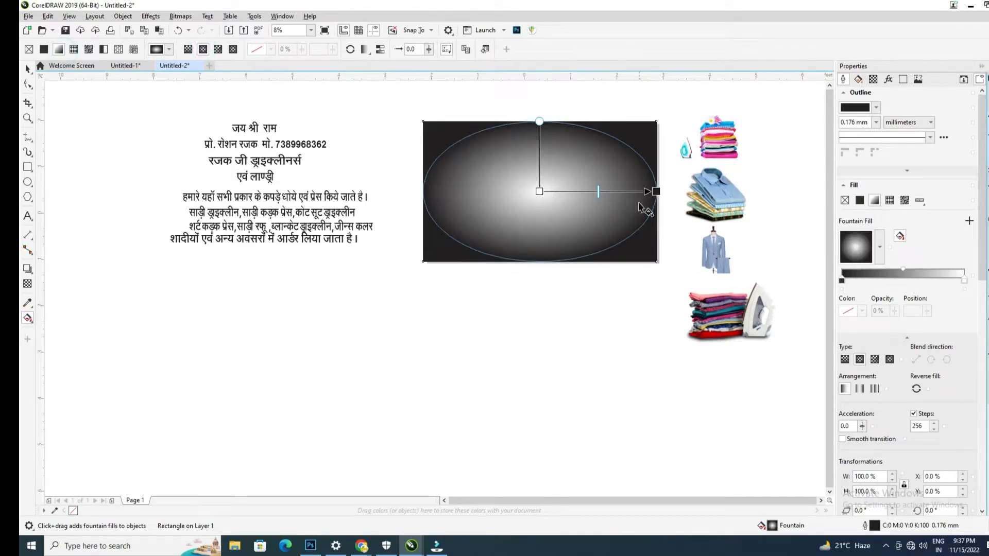
Set the outer colour of the rectangle's gradient to dark red, C31 M100 Y100 K44
{"action": "left_click", "coordinate": [654, 191]}
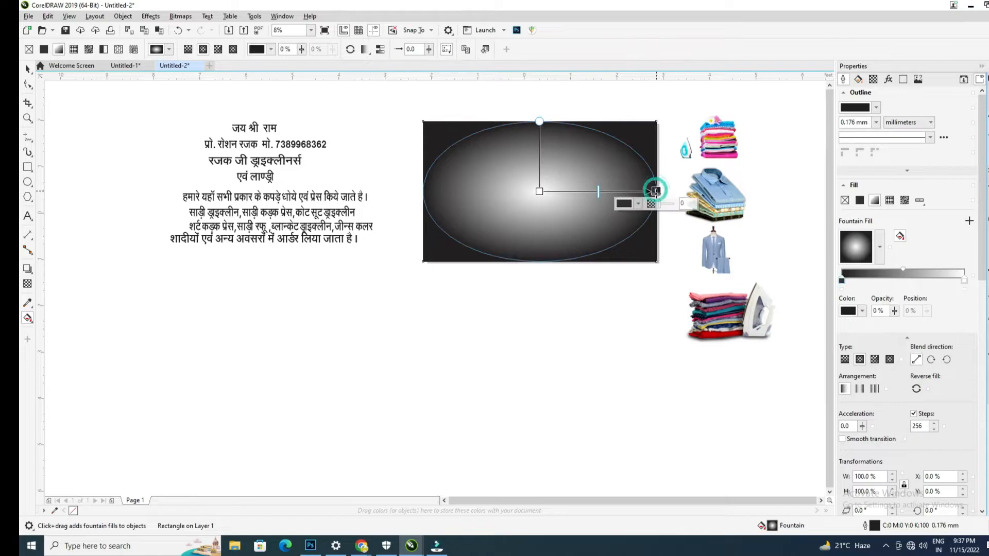
{"action": "left_click", "coordinate": [627, 205]}
{"action": "left_click_drag", "start_coordinate": [691, 333], "coordinate": [692, 330]}
{"action": "mouse_move", "coordinate": [678, 274]}
{"action": "left_mouse_down"}
{"action": "mouse_move", "coordinate": [691, 274]}
{"action": "mouse_move", "coordinate": [681, 286]}
{"action": "mouse_move", "coordinate": [690, 289]}
{"action": "left_mouse_up"}
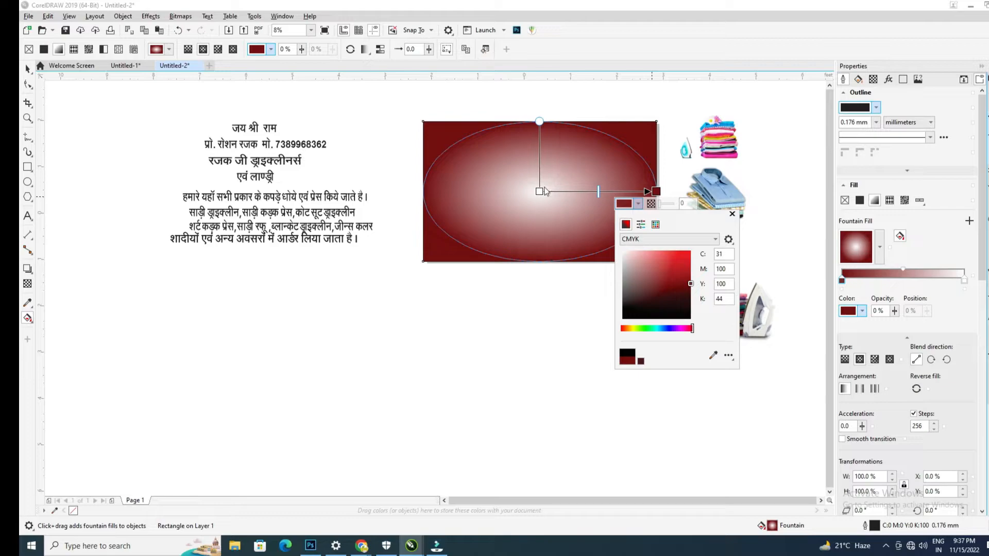
Set the gradient's centre colour to bright red, C0 M100 Y100 K0, and pull its outer end slightly inward
{"action": "left_click", "coordinate": [545, 192]}
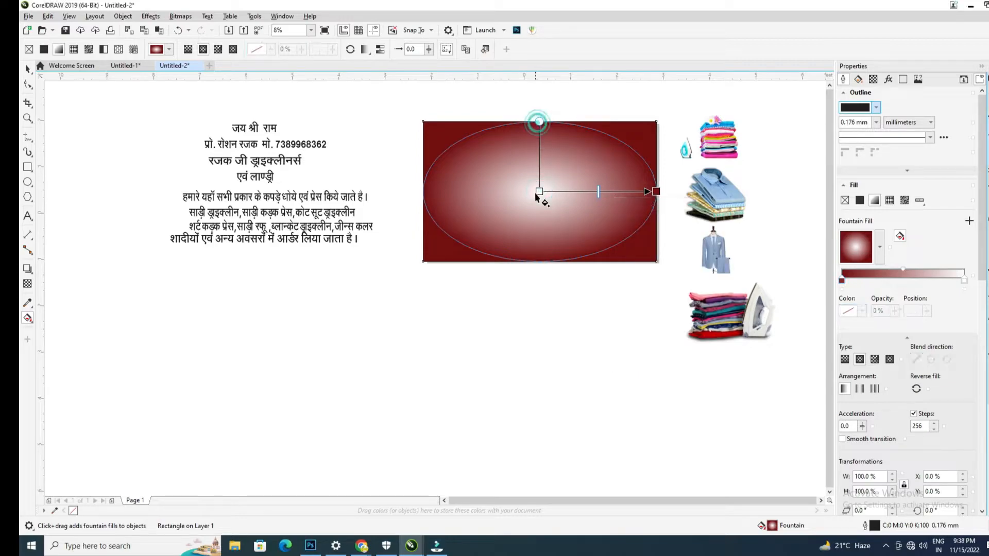
{"action": "left_click", "coordinate": [539, 192]}
{"action": "left_click", "coordinate": [500, 204]}
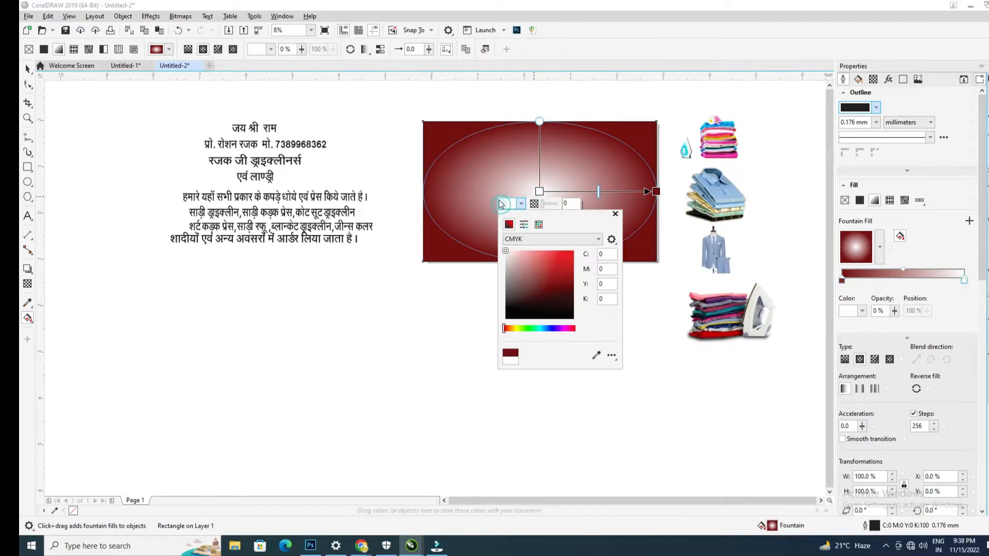
{"action": "left_click_drag", "start_coordinate": [548, 273], "coordinate": [592, 233]}
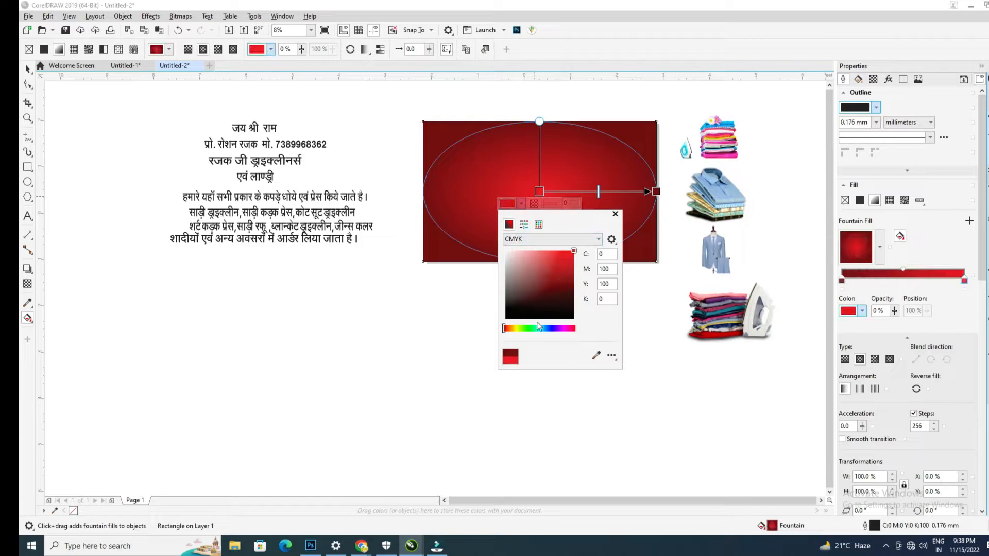
{"action": "left_click", "coordinate": [656, 191]}
{"action": "left_click_drag", "start_coordinate": [656, 192], "coordinate": [652, 191]}
{"action": "left_click", "coordinate": [30, 69]}
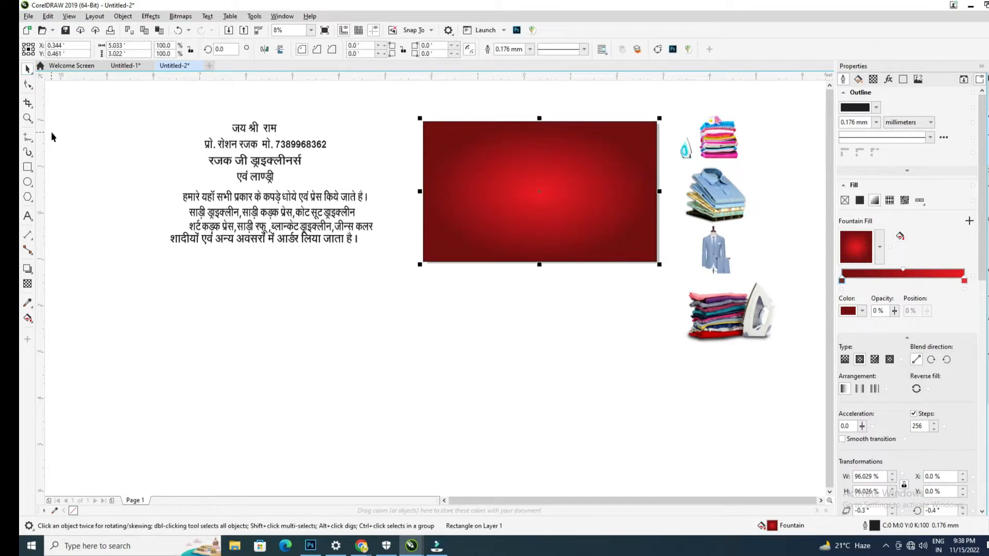
{"action": "left_click", "coordinate": [52, 134]}
{"action": "scroll", "coordinate": [600, 134], "scroll_direction": "up", "scroll_amount": 1}
{"action": "scroll", "coordinate": [564, 134], "scroll_direction": "down", "scroll_amount": 1}
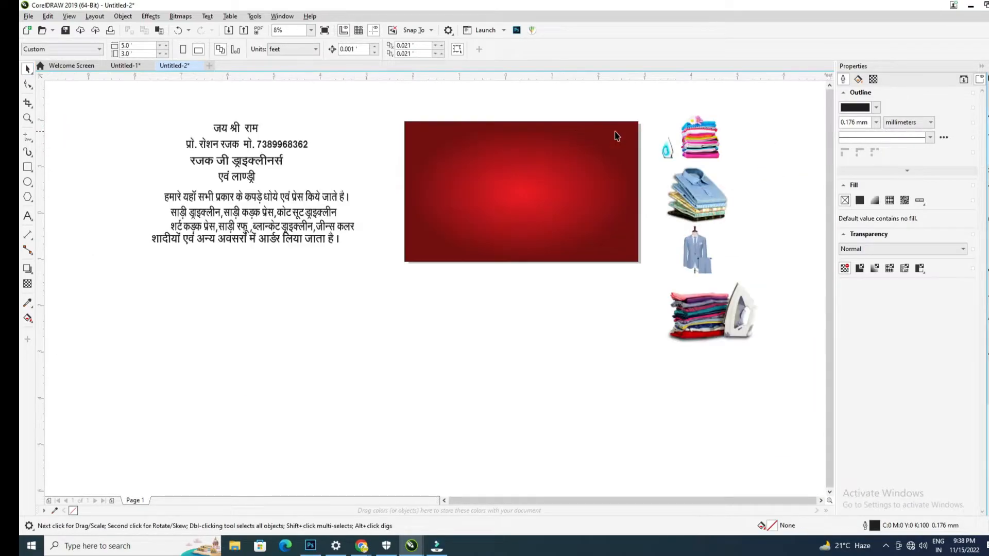
Ungroup the imported Hindi text completely into separate lines
{"action": "left_click", "coordinate": [245, 162]}
{"action": "left_click", "coordinate": [247, 164]}
{"action": "left_click", "coordinate": [311, 273]}
{"action": "left_click", "coordinate": [252, 178]}
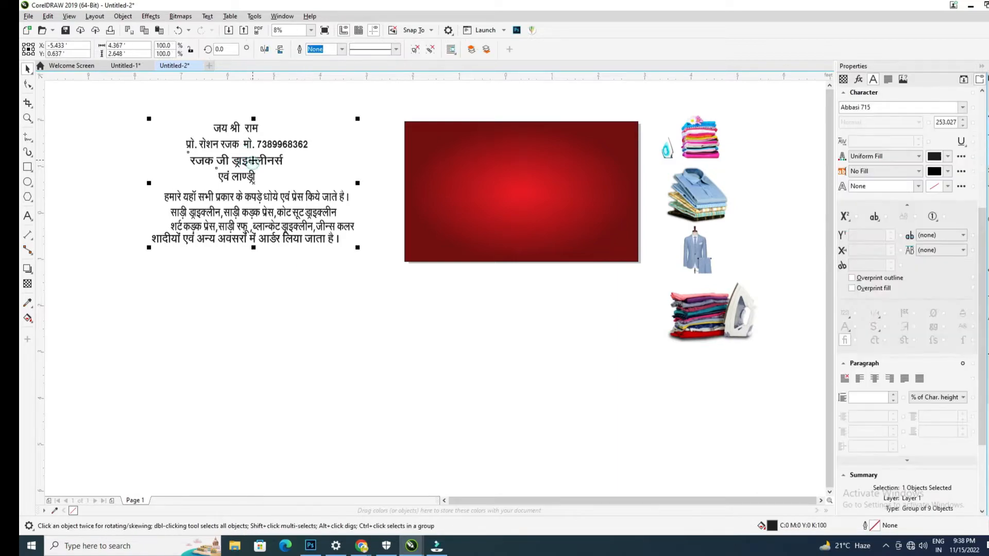
{"action": "right_click", "coordinate": [252, 162]}
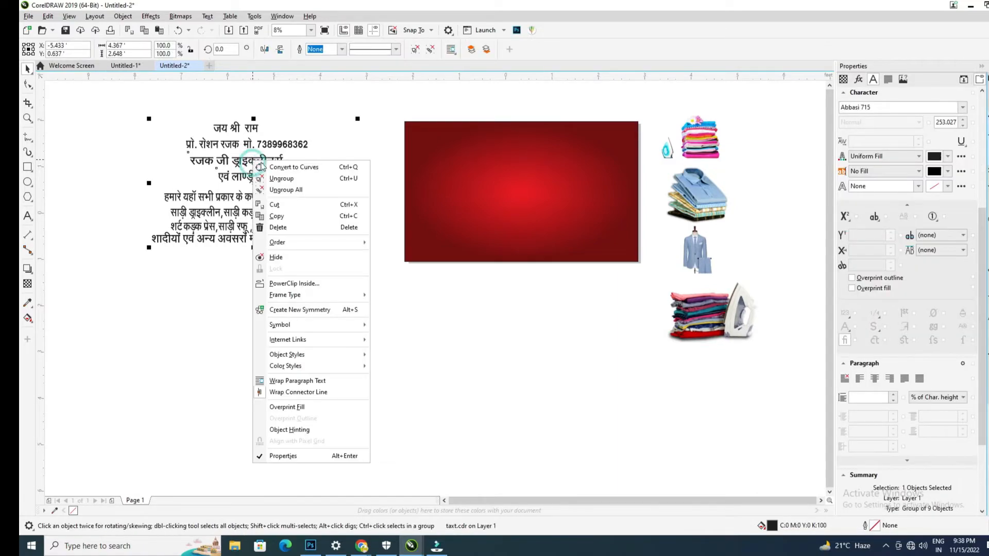
{"action": "left_click", "coordinate": [288, 190]}
{"action": "left_click", "coordinate": [320, 275]}
Move the shop-name line onto the red rectangle and send the rectangle behind all other objects
{"action": "left_click_drag", "start_coordinate": [260, 164], "coordinate": [520, 161]}
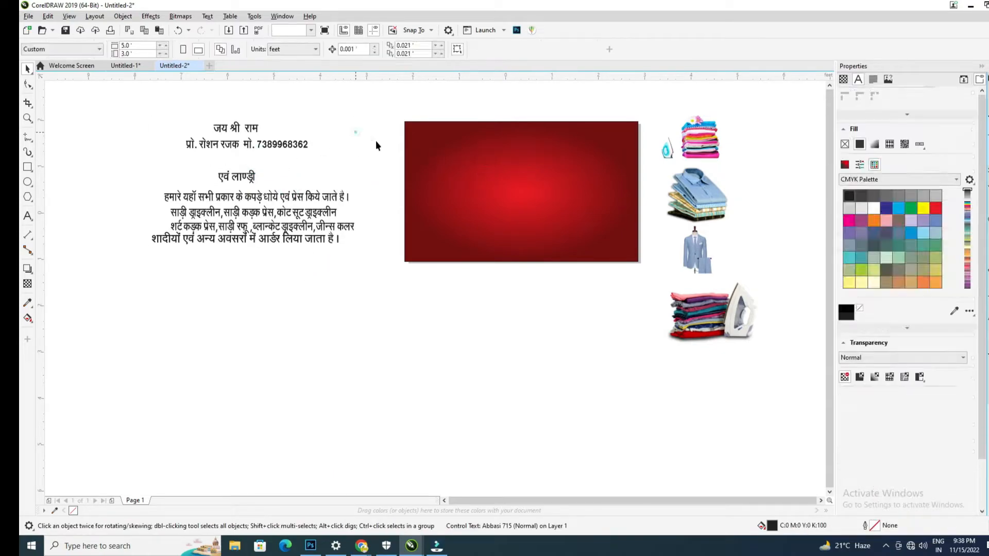
{"action": "left_click", "coordinate": [447, 138]}
{"action": "key", "text": "shift+Page_Down"}
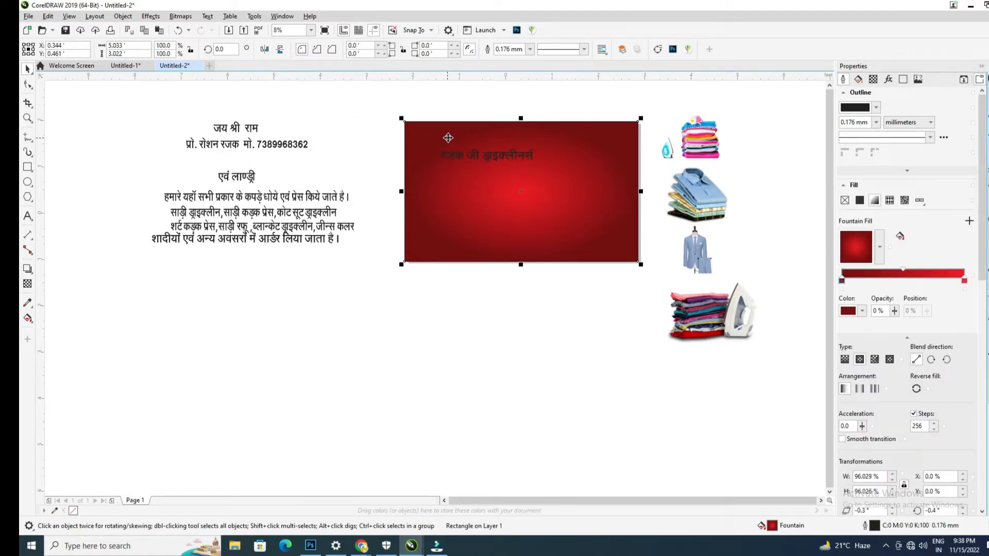
{"action": "left_click", "coordinate": [584, 111]}
Enlarge the shop-name heading to about 560 pt so it nearly spans the red background, centred across its width
{"action": "left_click", "coordinate": [518, 151]}
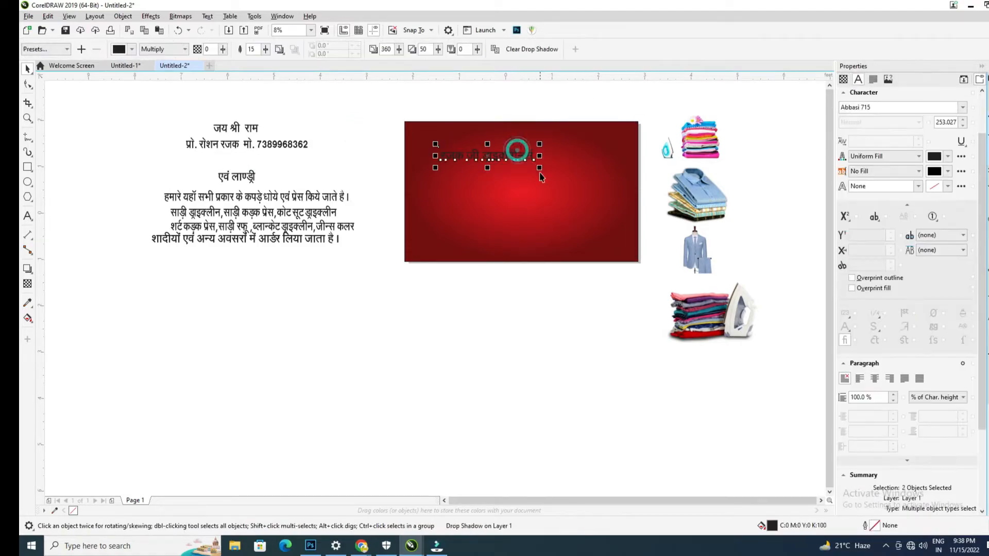
{"action": "left_click_drag", "start_coordinate": [539, 167], "coordinate": [609, 159]}
{"action": "left_click", "coordinate": [624, 180], "text": "shift"}
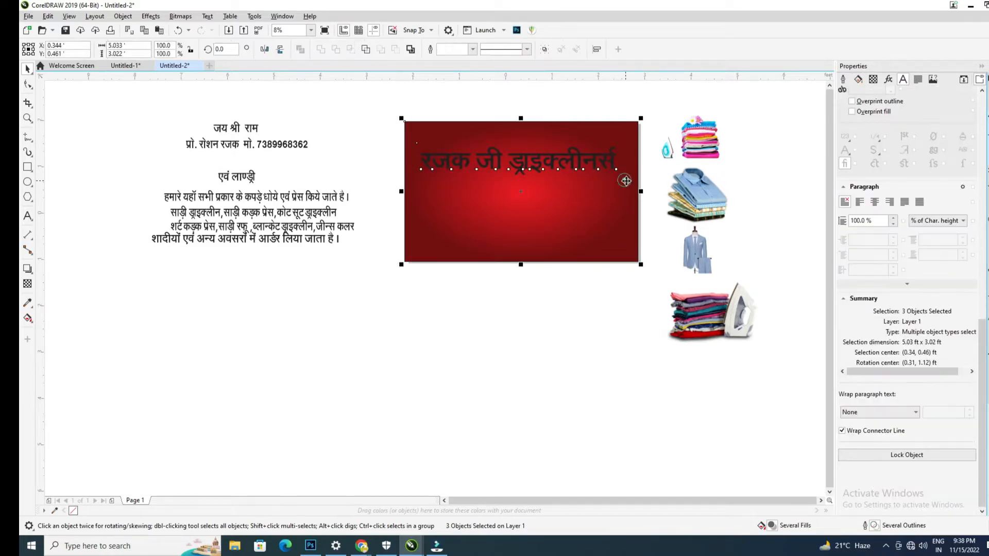
{"action": "left_click", "coordinate": [646, 96]}
{"action": "left_click", "coordinate": [608, 154]}
{"action": "left_click_drag", "start_coordinate": [620, 177], "coordinate": [604, 159]}
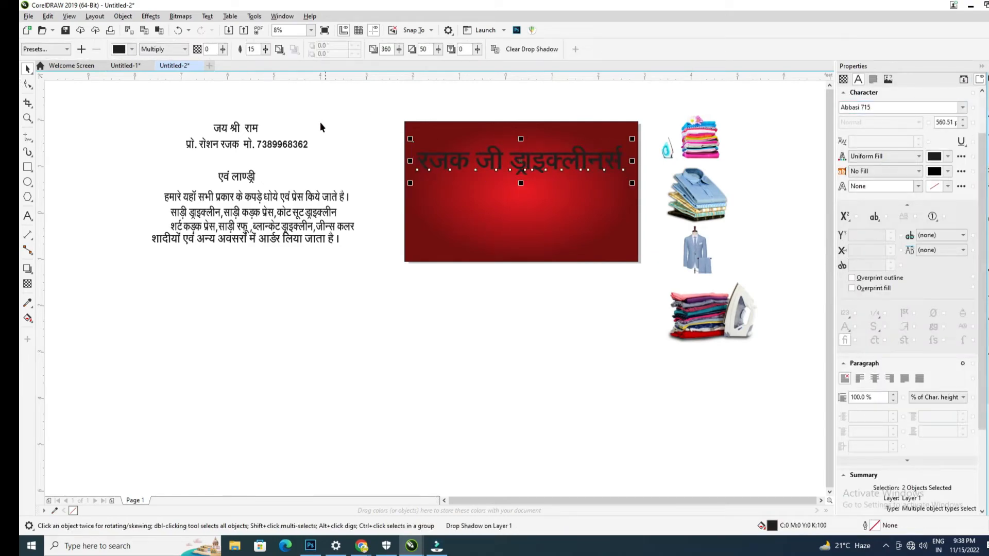
Place the line "एवं लाण्ड्री" enlarged below the shop-name heading and centre it horizontally with the heading
{"action": "left_click_drag", "start_coordinate": [246, 177], "coordinate": [539, 183]}
{"action": "left_click", "coordinate": [528, 155]}
{"action": "key", "text": "c"}
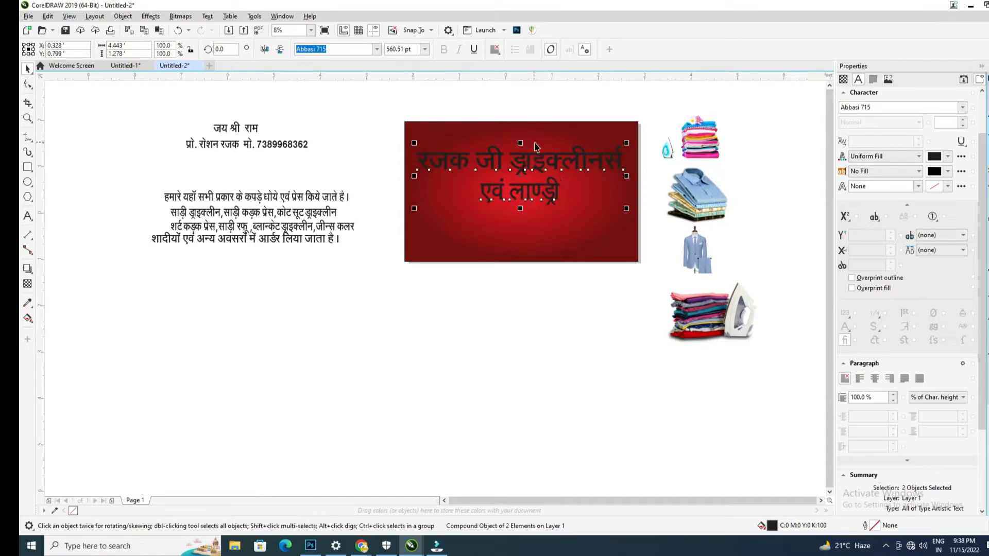
Change the font of both heading lines to Abbasi Bhaskarr (ExtraBold)
{"action": "left_click_drag", "start_coordinate": [627, 142], "coordinate": [631, 141]}
{"action": "left_click", "coordinate": [875, 107]}
{"action": "type", "text": "A"}
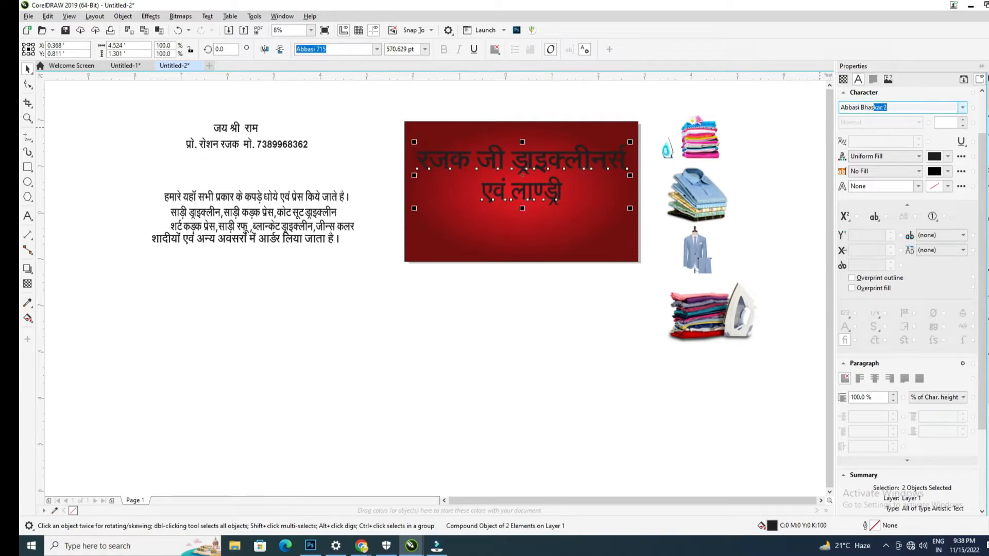
{"action": "key", "text": "Return"}
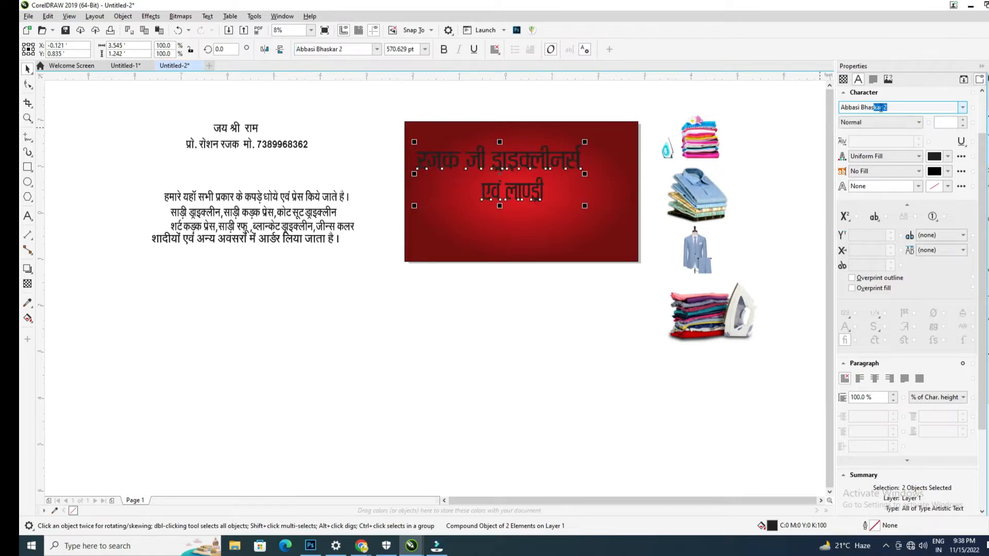
{"action": "left_click", "coordinate": [894, 108]}
{"action": "key", "text": "Down"}
{"action": "key", "text": "Down"}
{"action": "key", "text": "Down"}
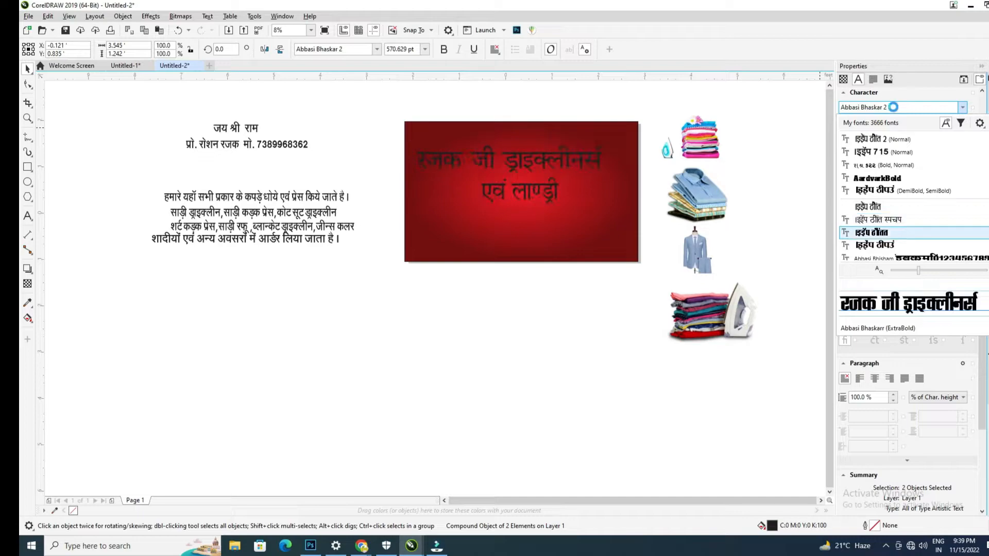
{"action": "key", "text": "Escape"}
Enlarge both heading lines to about 705 pt, fill them yellow, and centre them on the red background
{"action": "mouse_move", "coordinate": [588, 144]}
{"action": "left_mouse_down"}
{"action": "mouse_move", "coordinate": [640, 131]}
{"action": "mouse_move", "coordinate": [579, 138]}
{"action": "mouse_move", "coordinate": [581, 151]}
{"action": "left_mouse_up"}
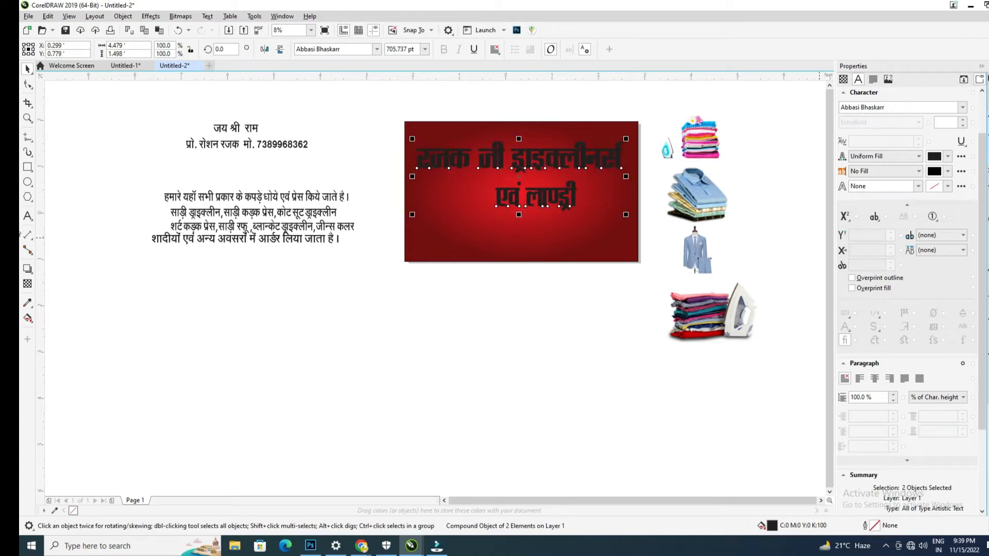
{"action": "left_click", "coordinate": [985, 242]}
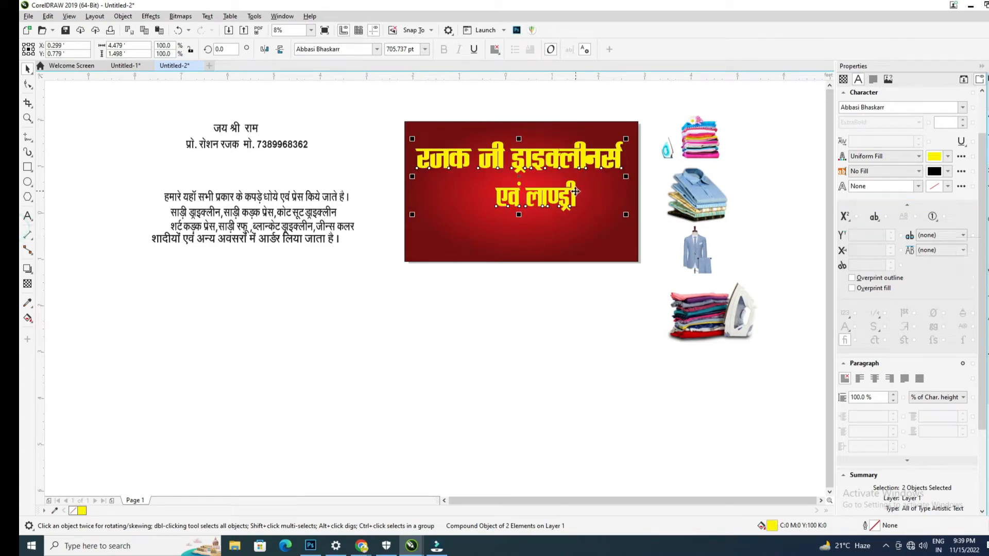
{"action": "left_click_drag", "start_coordinate": [575, 191], "coordinate": [535, 198]}
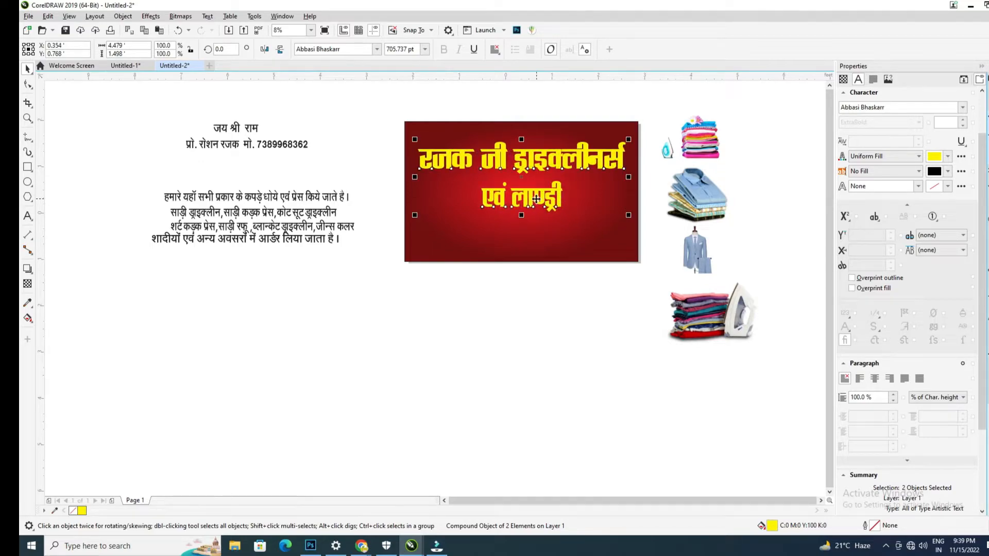
Reduce the word "एवं" to 450 pt within the second heading line and re-centre that line below the shop name
{"action": "left_click", "coordinate": [505, 188]}
{"action": "double_click", "coordinate": [506, 189]}
{"action": "triple_click", "coordinate": [417, 50]}
{"action": "type", "text": "400"}
{"action": "key", "text": "Return"}
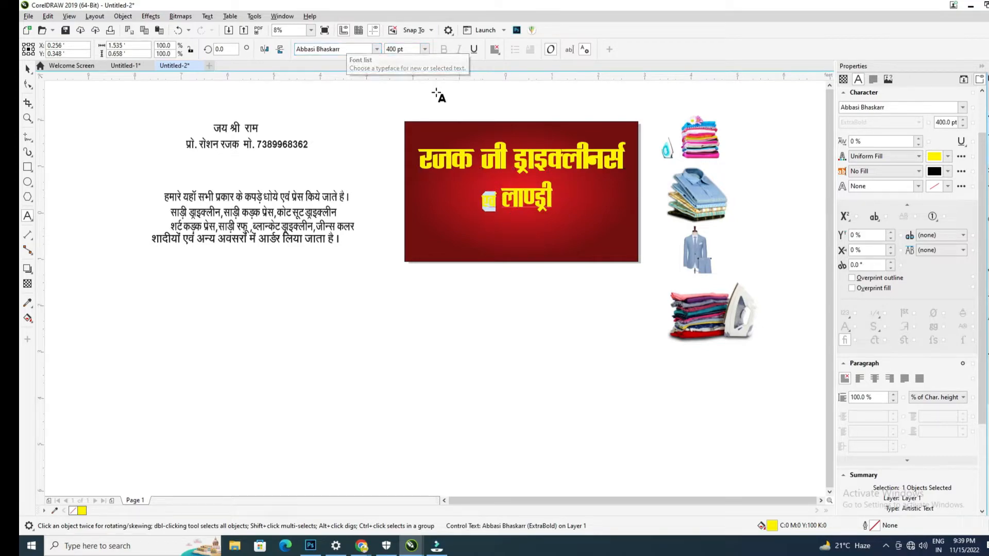
{"action": "type", "text": "450"}
{"action": "key", "text": "Return"}
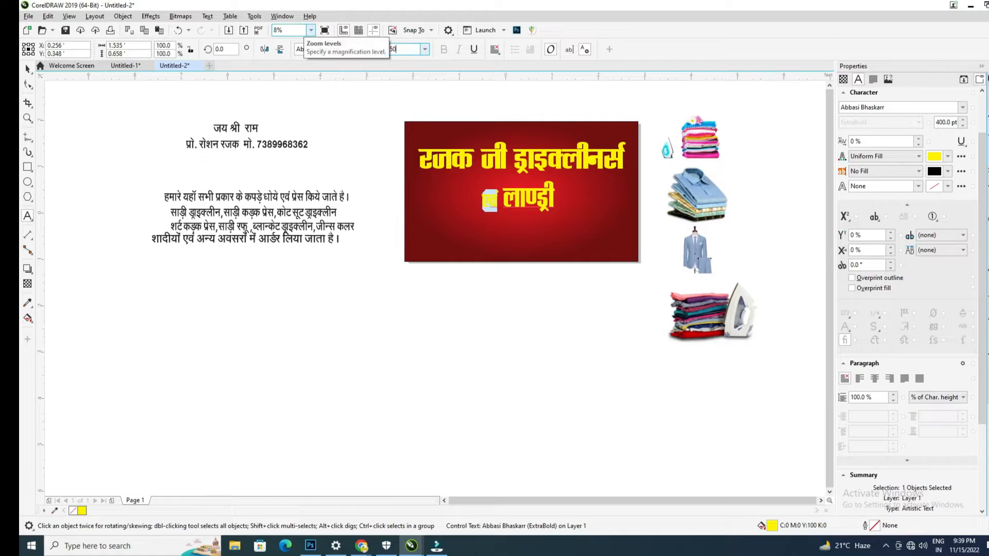
{"action": "left_click", "coordinate": [23, 69]}
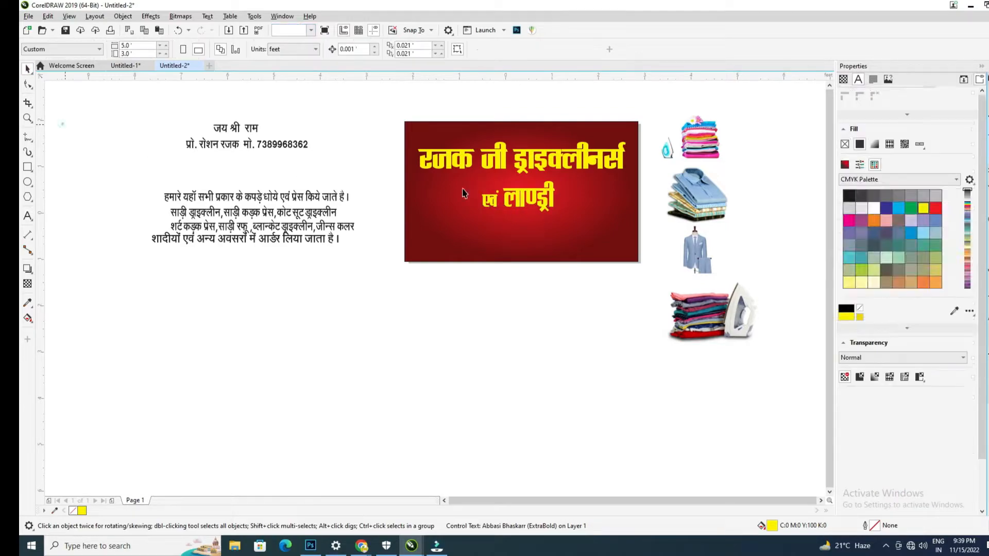
{"action": "left_click", "coordinate": [62, 122]}
{"action": "left_click", "coordinate": [541, 197]}
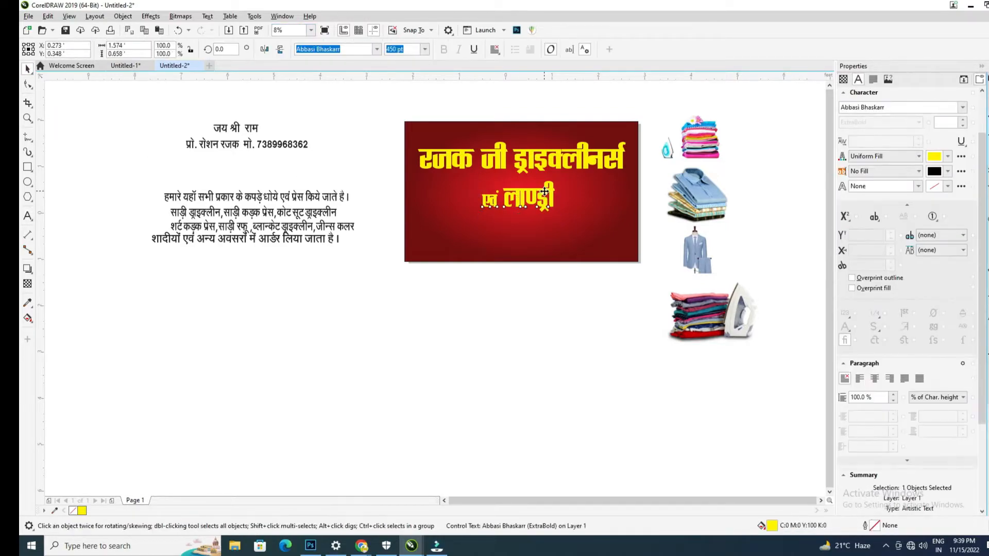
{"action": "left_click", "coordinate": [646, 124]}
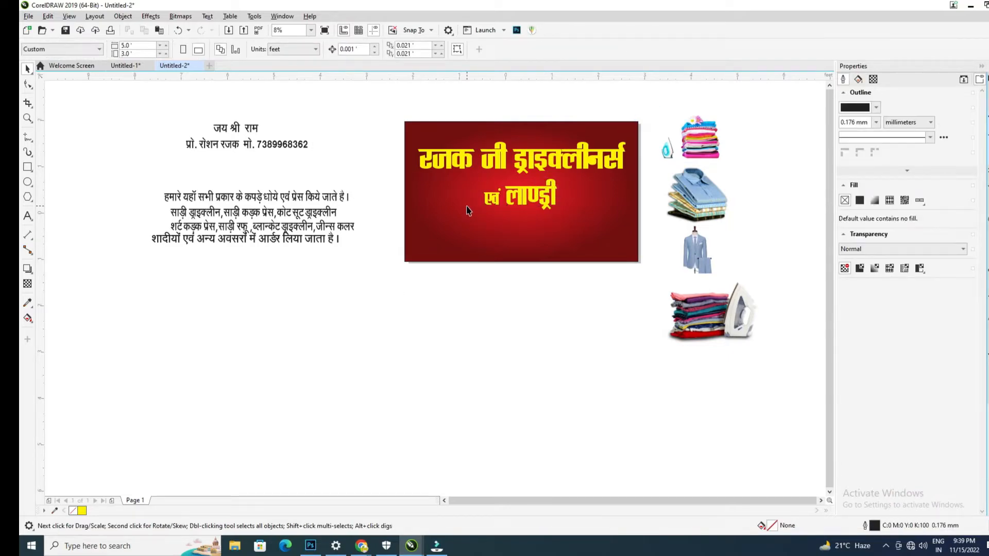
Draw a bar about 4.62 x 0.36 ft below the second heading line and round its corners to 0.178 ft
{"action": "left_click", "coordinate": [26, 167]}
{"action": "left_click_drag", "start_coordinate": [418, 202], "coordinate": [636, 222]}
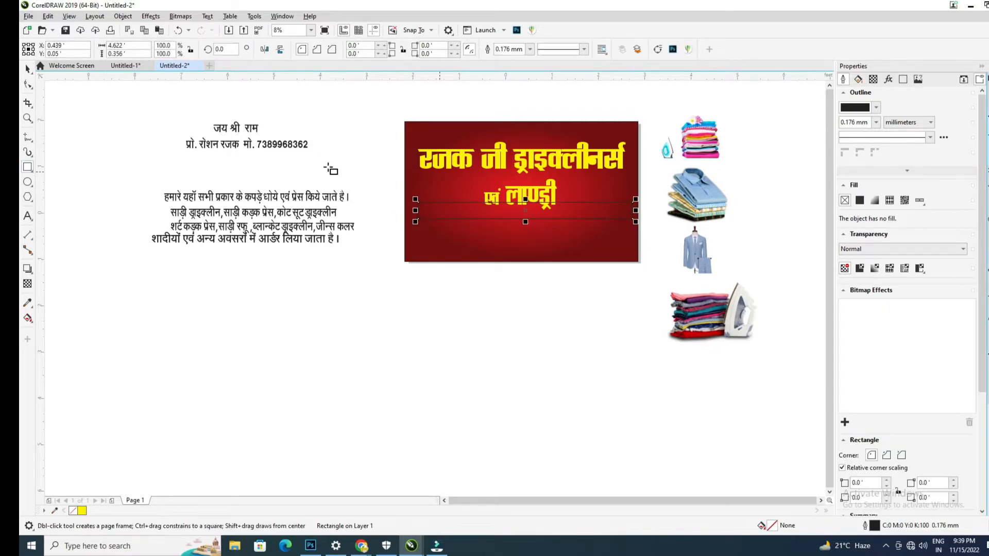
{"action": "left_click", "coordinate": [28, 84]}
{"action": "left_click_drag", "start_coordinate": [419, 204], "coordinate": [427, 203]}
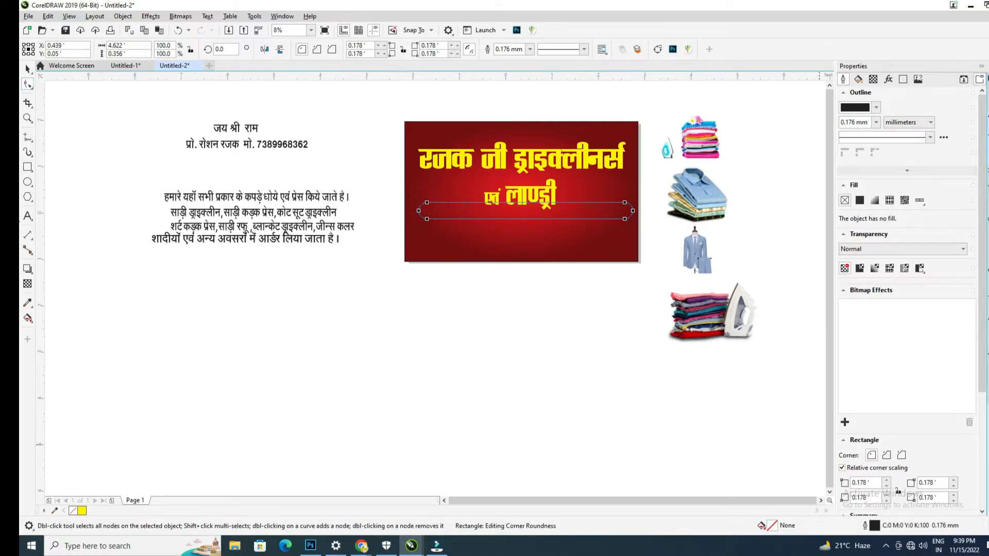
Fill the rounded bar with a dark green, about C 98, M 33, Y 100, K 29
{"action": "left_click", "coordinate": [988, 230]}
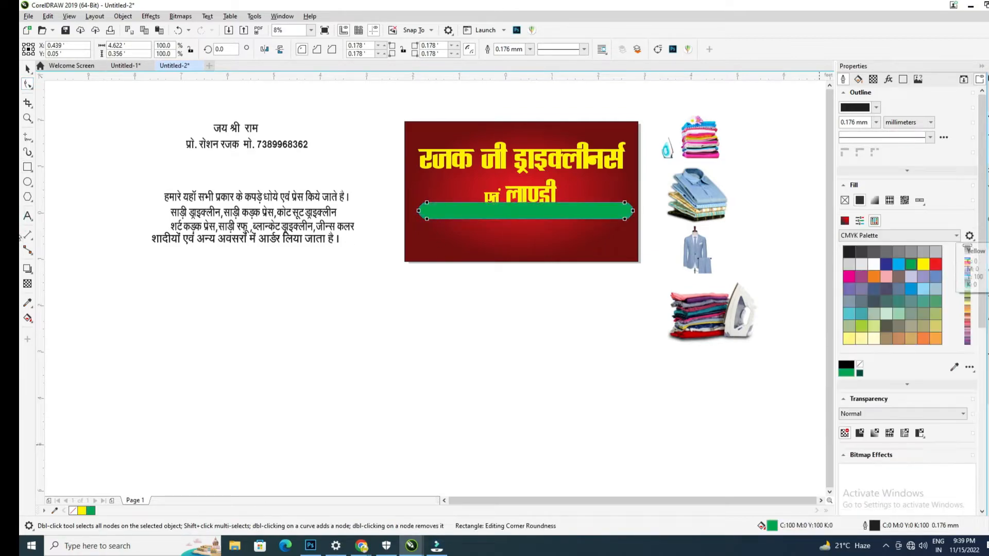
{"action": "left_click", "coordinate": [988, 238]}
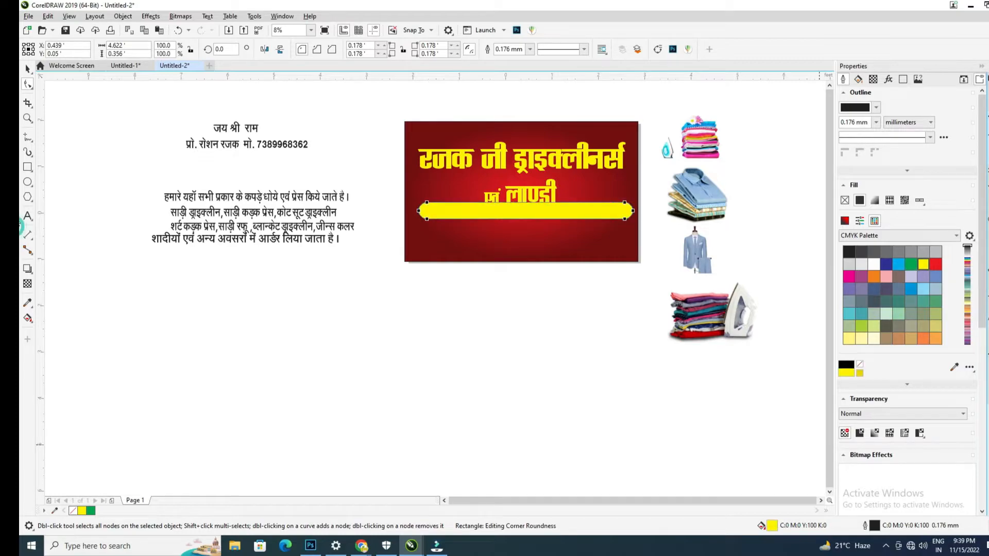
{"action": "left_click", "coordinate": [988, 230]}
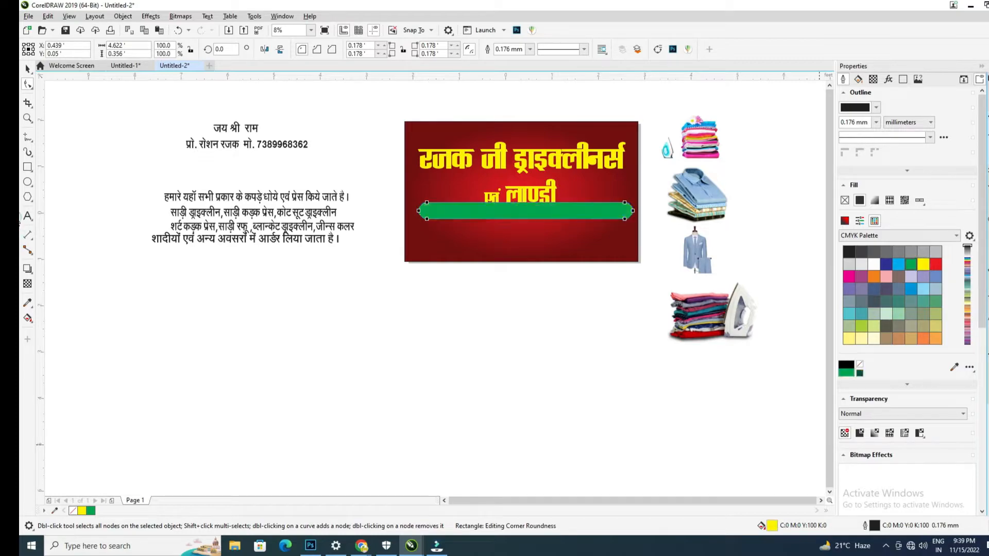
{"action": "double_click", "coordinate": [773, 526]}
{"action": "left_click_drag", "start_coordinate": [506, 127], "coordinate": [811, 126]}
{"action": "left_click", "coordinate": [690, 176]}
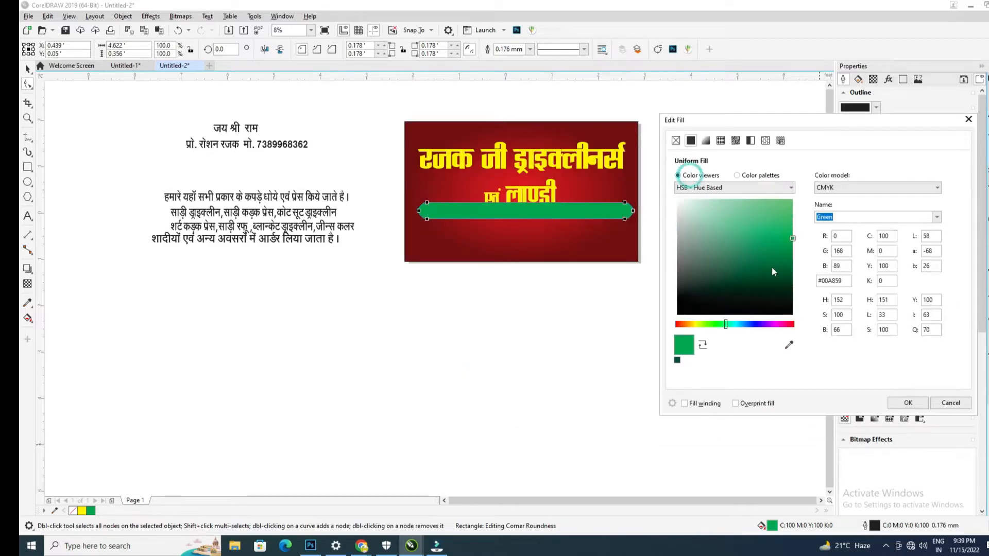
{"action": "left_click", "coordinate": [772, 263]}
{"action": "left_click", "coordinate": [769, 253]}
{"action": "left_click", "coordinate": [762, 260]}
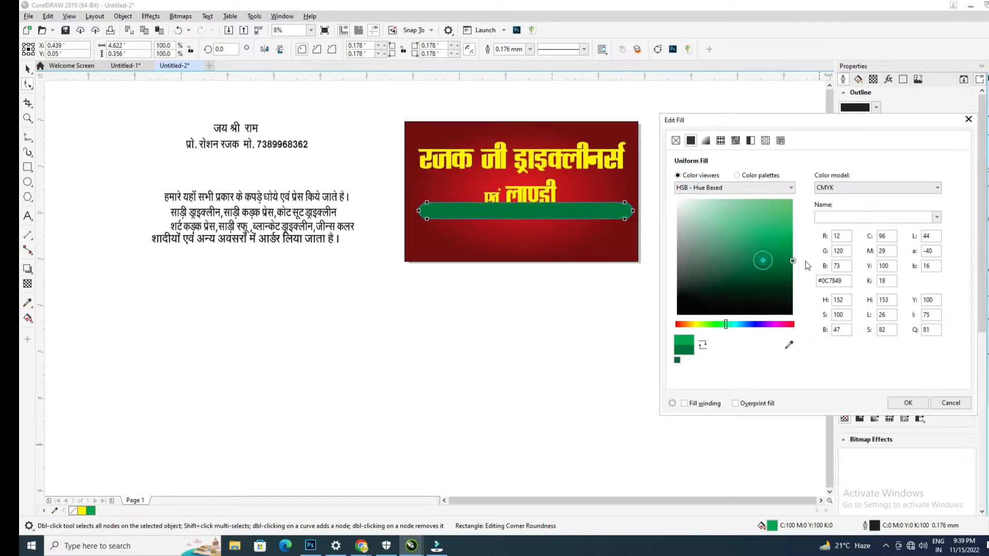
{"action": "left_click", "coordinate": [774, 266]}
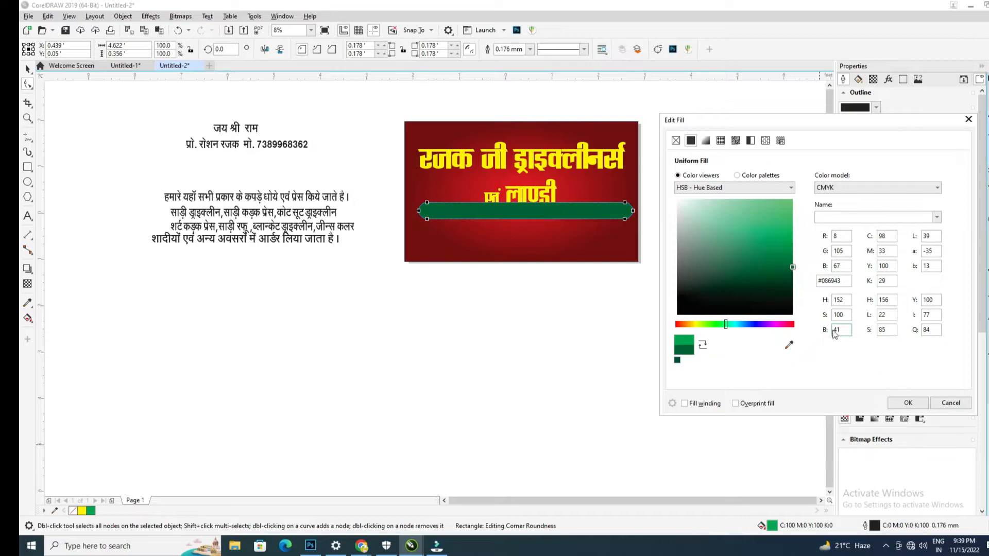
{"action": "left_click", "coordinate": [906, 403]}
Remove the green bar's outline, narrow it to the heading's width, and move it down clear of the heading text
{"action": "left_click", "coordinate": [28, 68]}
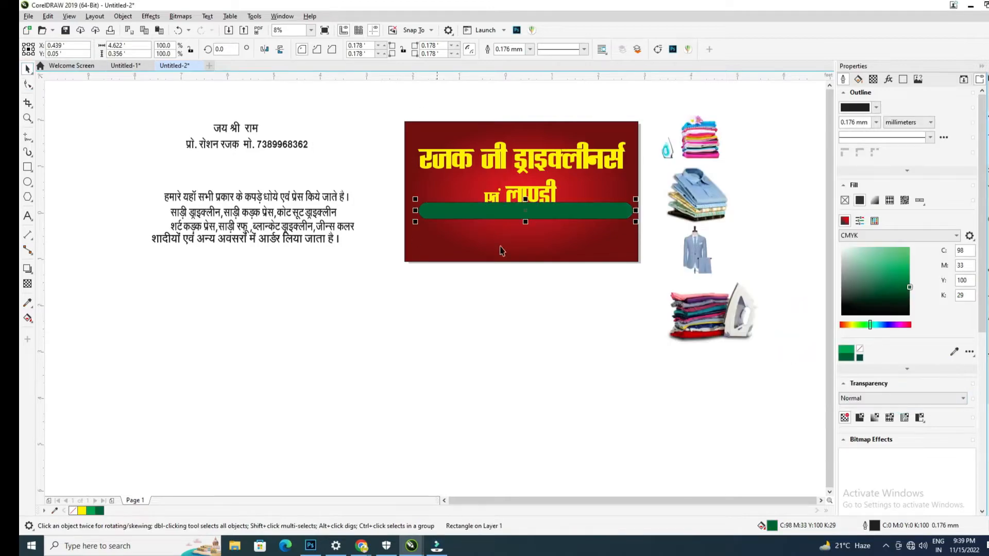
{"action": "right_click", "coordinate": [72, 511]}
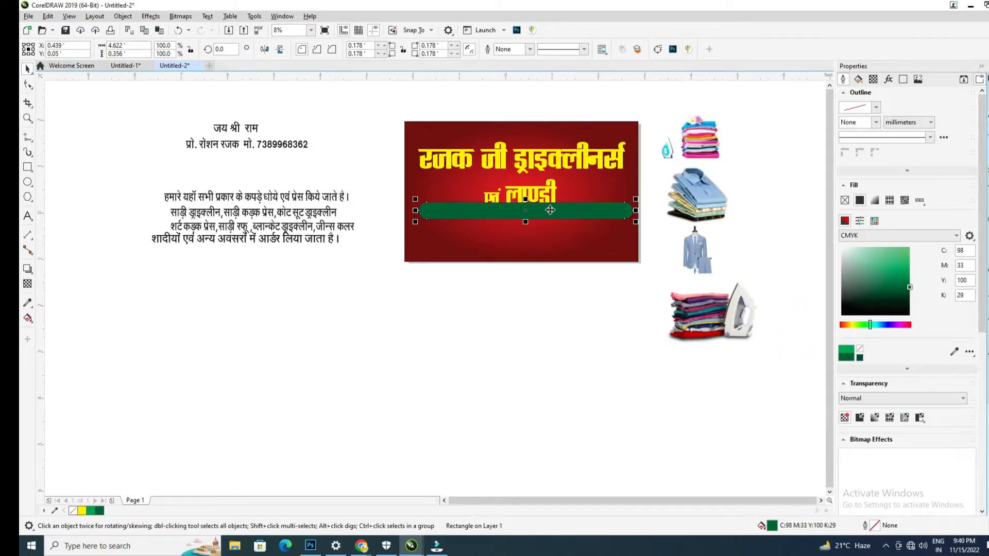
{"action": "left_click_drag", "start_coordinate": [637, 210], "coordinate": [625, 211]}
{"action": "left_click_drag", "start_coordinate": [599, 208], "coordinate": [602, 219]}
{"action": "left_click", "coordinate": [604, 289]}
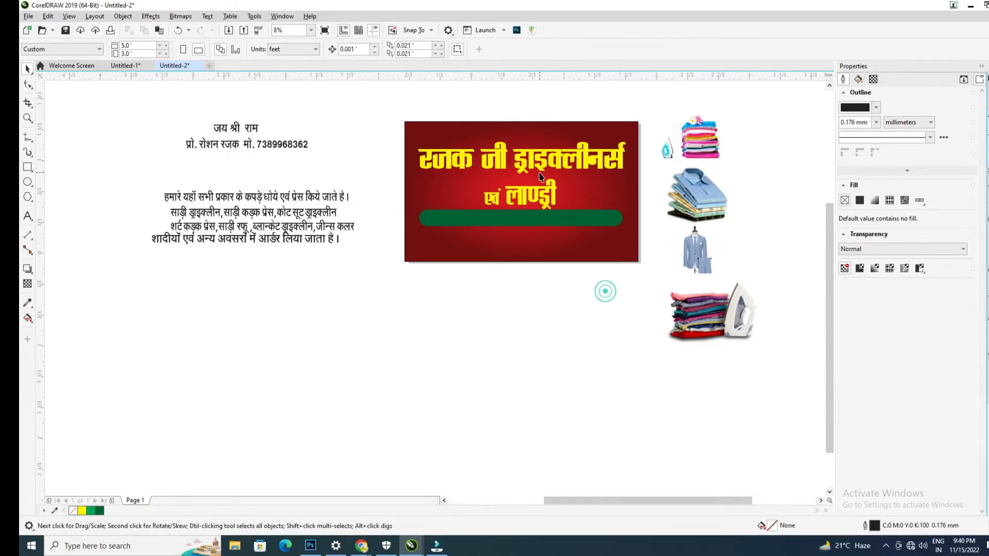
Squash both heading lines to about 92.5% of their height and move "एवं लाण्ड्री" closer to the shop name
{"action": "scroll", "coordinate": [538, 210], "scroll_direction": "up", "scroll_amount": 2}
{"action": "left_click", "coordinate": [538, 210]}
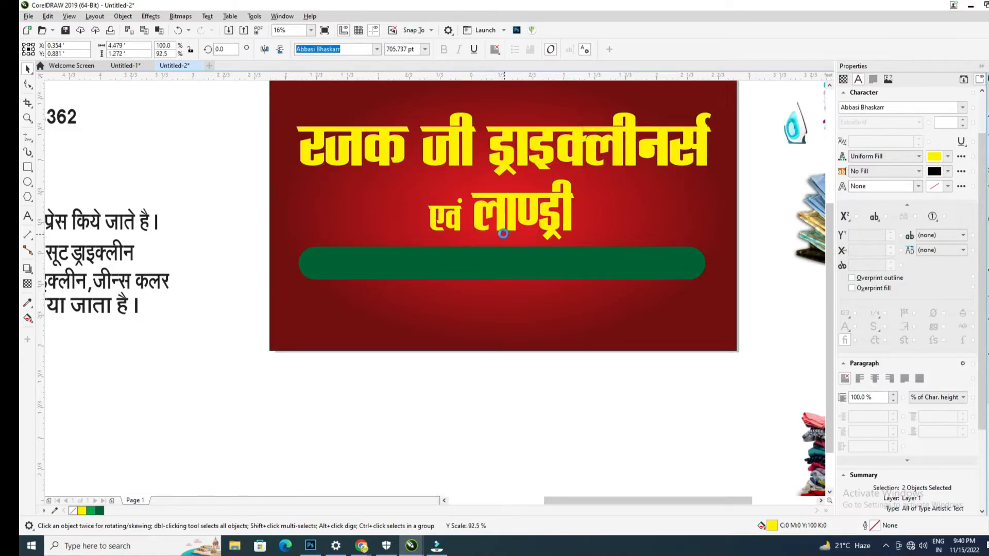
{"action": "scroll", "coordinate": [508, 236], "scroll_direction": "down", "scroll_amount": 1}
{"action": "scroll", "coordinate": [510, 198], "scroll_direction": "up", "scroll_amount": 1}
{"action": "left_click", "coordinate": [506, 175]}
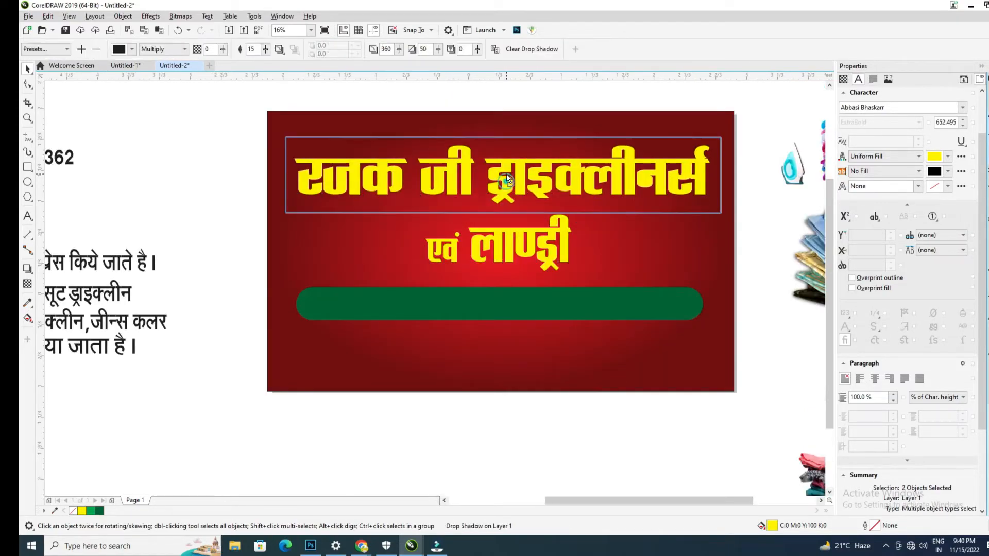
{"action": "left_click_drag", "start_coordinate": [512, 232], "coordinate": [513, 221]}
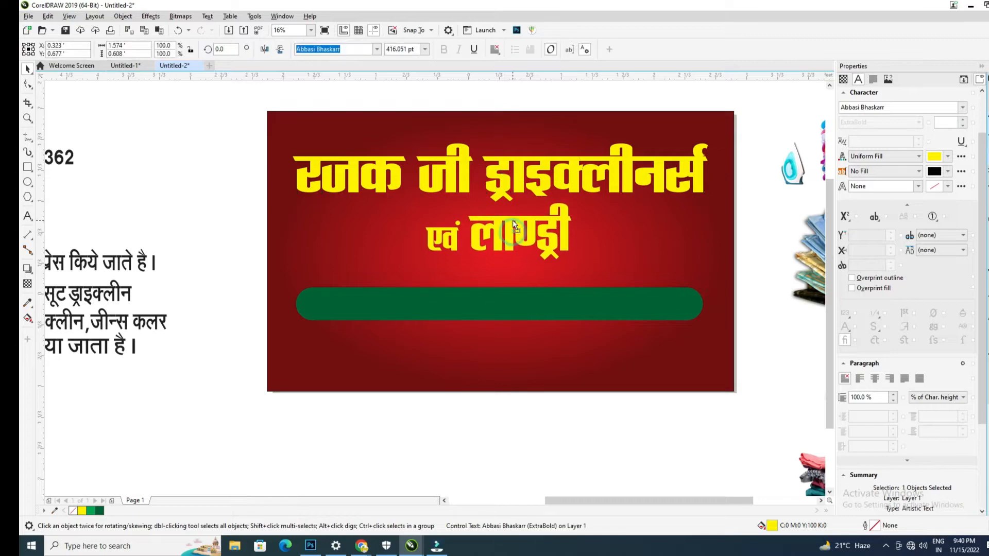
{"action": "left_click", "coordinate": [547, 170], "text": "shift"}
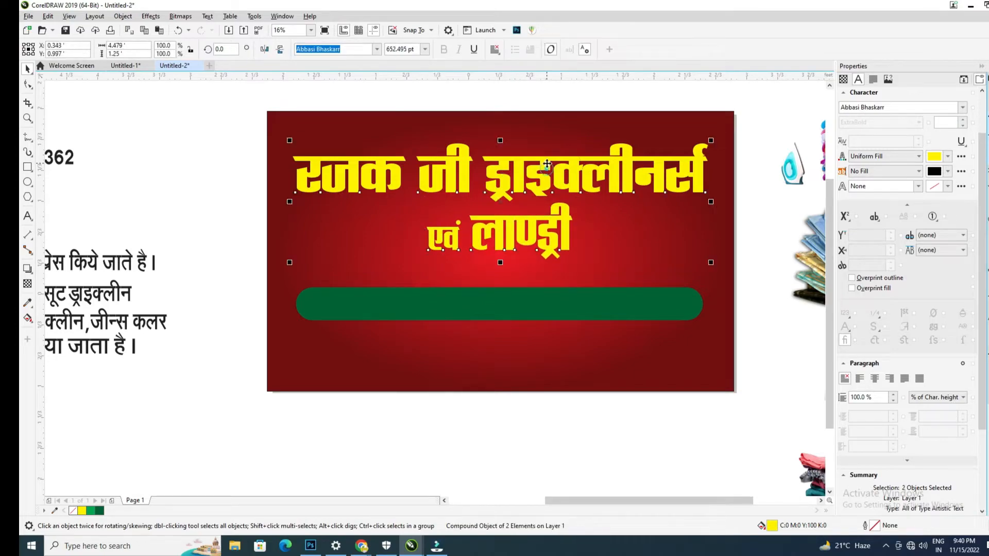
Make the green bar thinner and slightly wider, and move it up close beneath the second heading line
{"action": "left_click_drag", "start_coordinate": [555, 304], "coordinate": [547, 284]}
{"action": "left_click_drag", "start_coordinate": [496, 303], "coordinate": [513, 297]}
{"action": "left_click_drag", "start_coordinate": [703, 282], "coordinate": [715, 281]}
{"action": "scroll", "coordinate": [715, 281], "scroll_direction": "down", "scroll_amount": 2}
{"action": "left_click", "coordinate": [602, 173]}
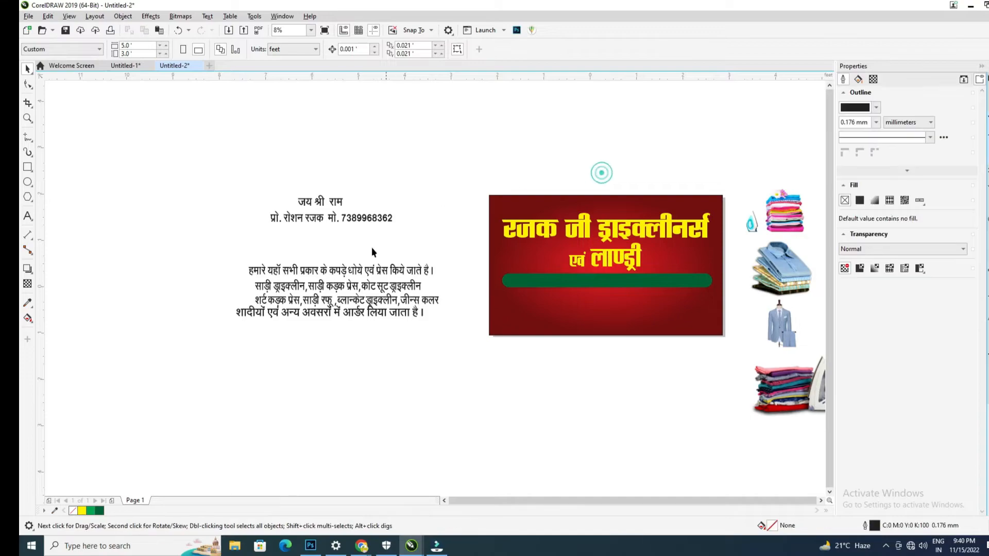
Place the line beginning "हमारे यहाँ सभी प्रकार के कपड़े" on the green bar and reduce its height to about 0.21 ft
{"action": "left_click_drag", "start_coordinate": [320, 269], "coordinate": [589, 279]}
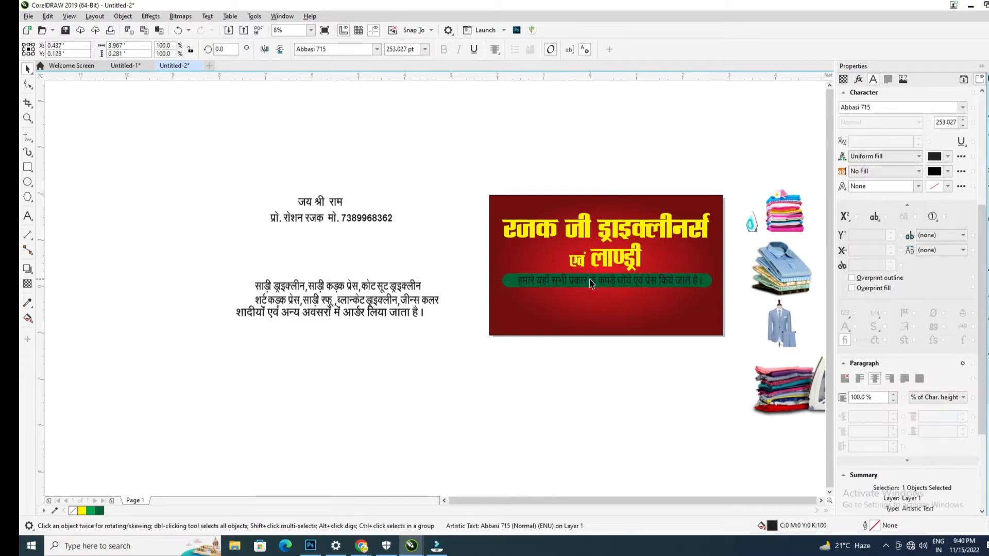
{"action": "scroll", "coordinate": [589, 279], "scroll_direction": "up", "scroll_amount": 2}
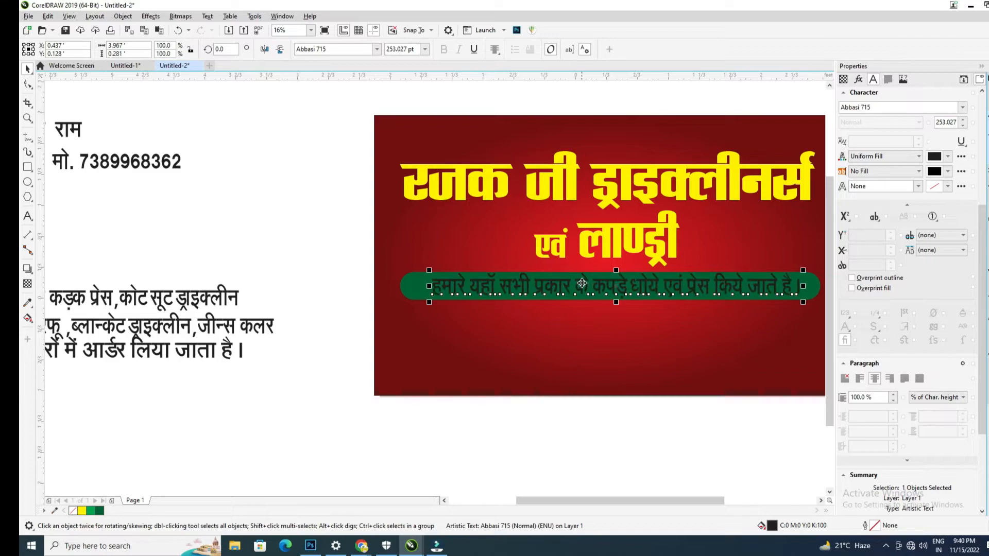
{"action": "left_click_drag", "start_coordinate": [616, 270], "coordinate": [622, 284]}
Change the font of the text line on the green bar to Abbasi Himalaya
{"action": "left_click", "coordinate": [879, 107]}
{"action": "left_click", "coordinate": [879, 108]}
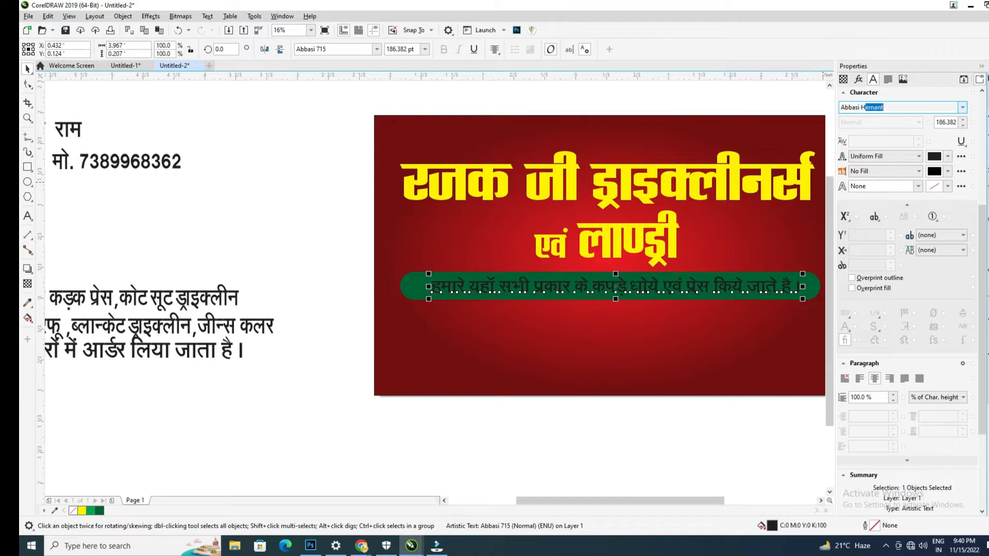
{"action": "type", "text": "Abbasi Hi"}
{"action": "key", "text": "Return"}
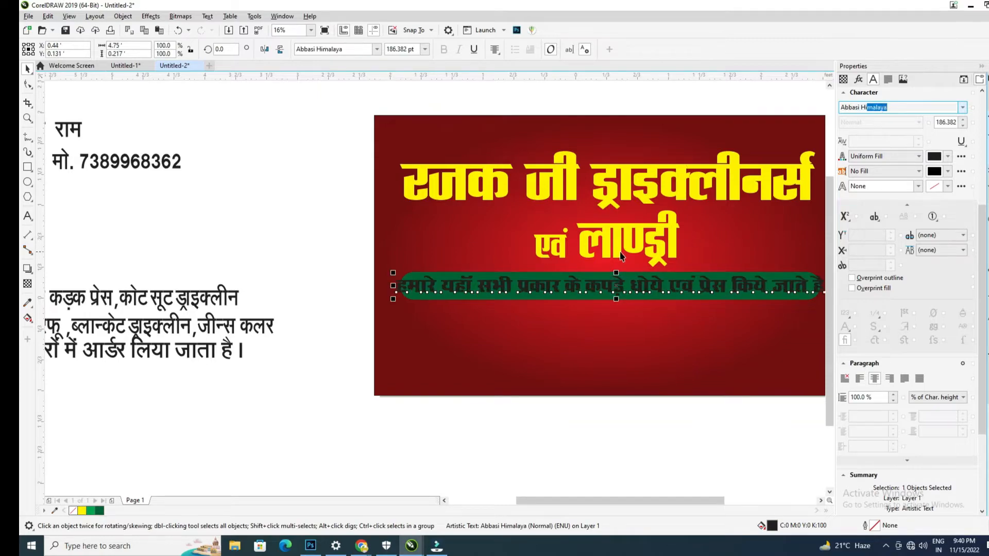
Scale the green bar's text to about 165 pt and stretch it to about 4 ft wide, centred inside the bar
{"action": "scroll", "coordinate": [621, 257], "scroll_direction": "down", "scroll_amount": 1}
{"action": "scroll", "coordinate": [719, 246], "scroll_direction": "up", "scroll_amount": 1}
{"action": "left_click_drag", "start_coordinate": [741, 297], "coordinate": [710, 282]}
{"action": "left_click_drag", "start_coordinate": [612, 296], "coordinate": [600, 298]}
{"action": "left_click_drag", "start_coordinate": [678, 298], "coordinate": [697, 298]}
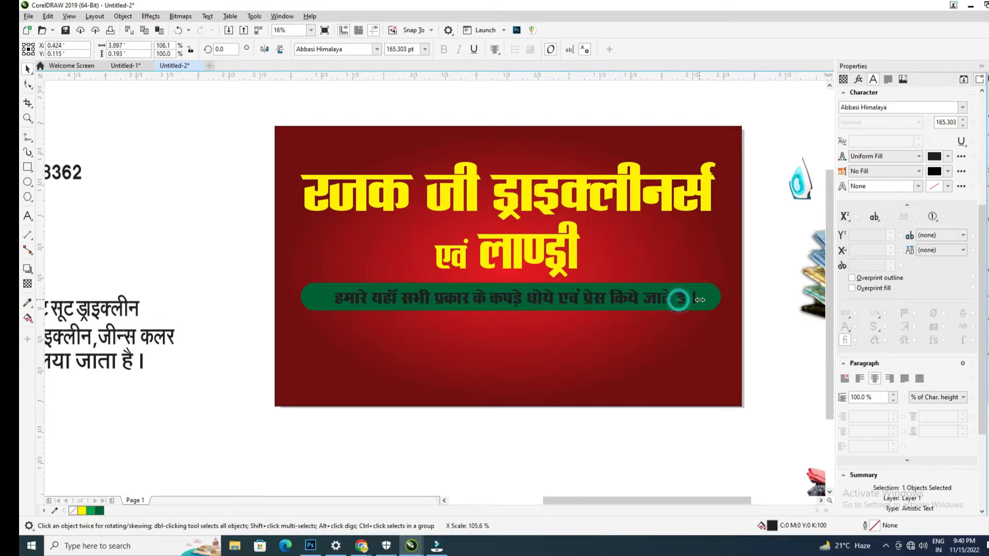
{"action": "left_click_drag", "start_coordinate": [332, 298], "coordinate": [319, 298]}
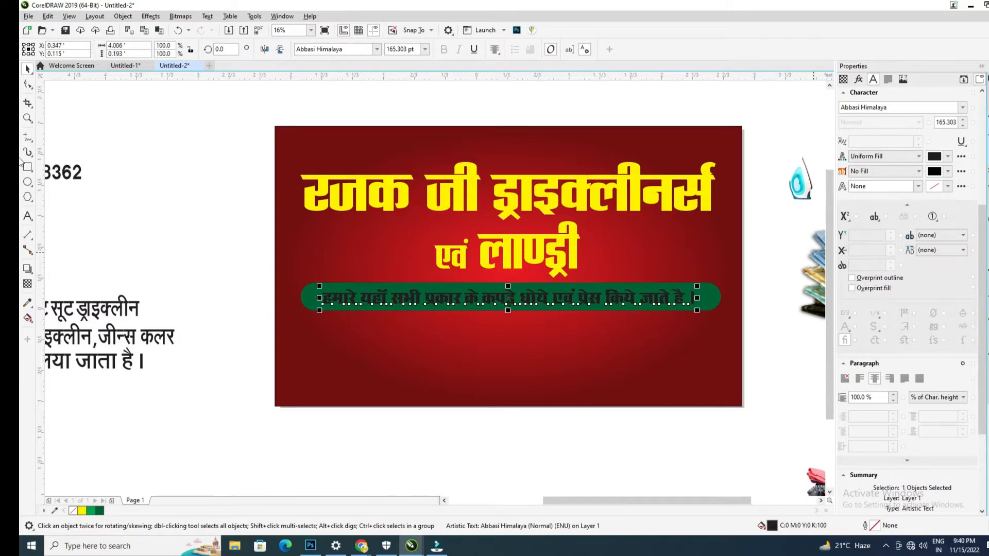
Fill the text line on the green bar with white and deselect it
{"action": "left_click", "coordinate": [988, 193]}
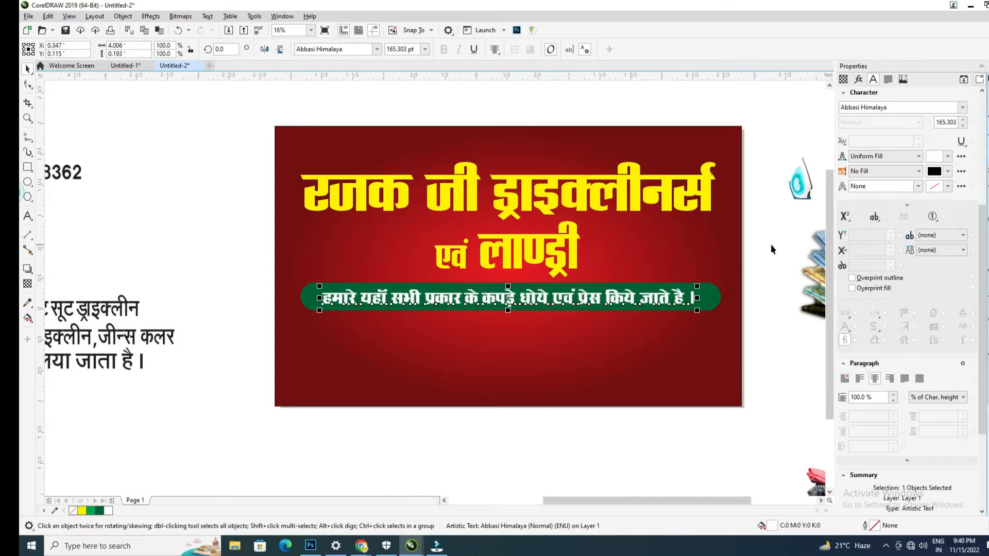
{"action": "left_click", "coordinate": [733, 115]}
{"action": "scroll", "coordinate": [367, 258], "scroll_direction": "up", "scroll_amount": 1}
{"action": "scroll", "coordinate": [339, 248], "scroll_direction": "down", "scroll_amount": 2}
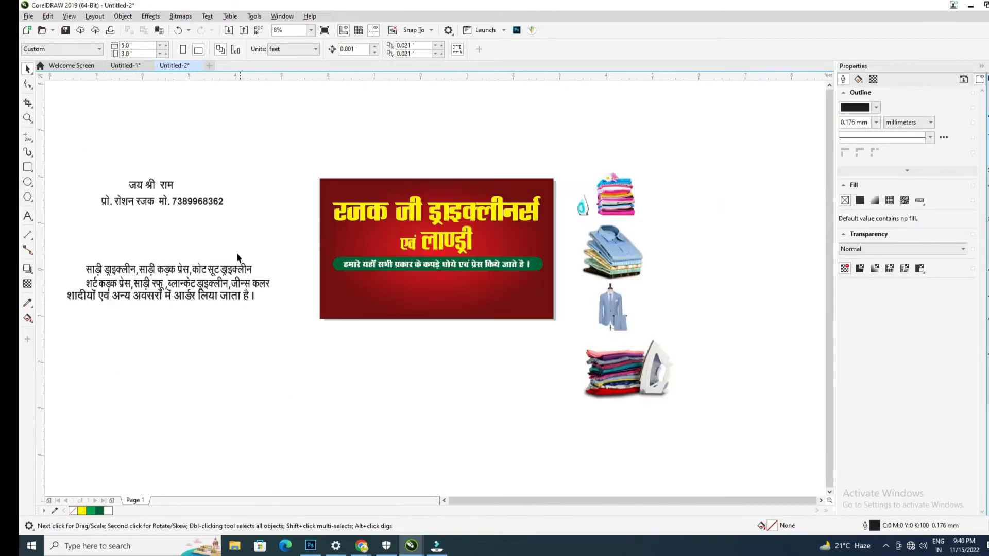
Move the two-line service list onto the banner just below the green bar, fill it with yellow and deselect it
{"action": "scroll", "coordinate": [237, 261], "scroll_direction": "up", "scroll_amount": 1}
{"action": "scroll", "coordinate": [230, 274], "scroll_direction": "down", "scroll_amount": 1}
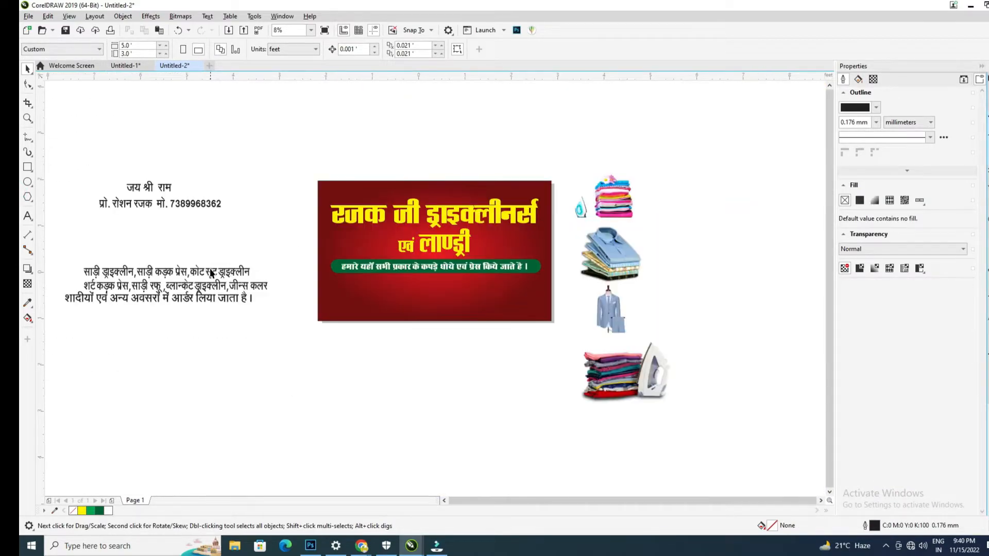
{"action": "left_click", "coordinate": [211, 274]}
{"action": "left_click_drag", "start_coordinate": [211, 274], "coordinate": [473, 285]}
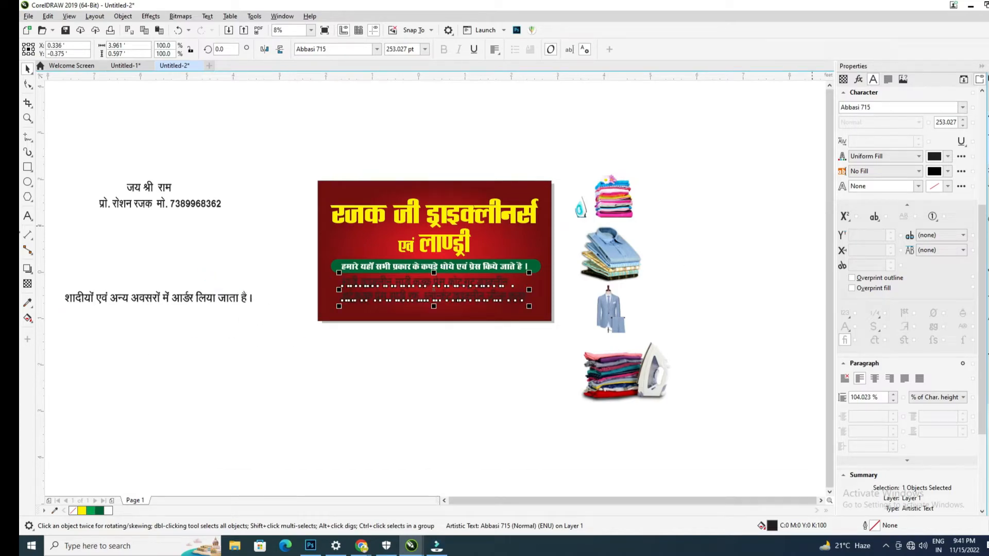
{"action": "key", "text": "Escape"}
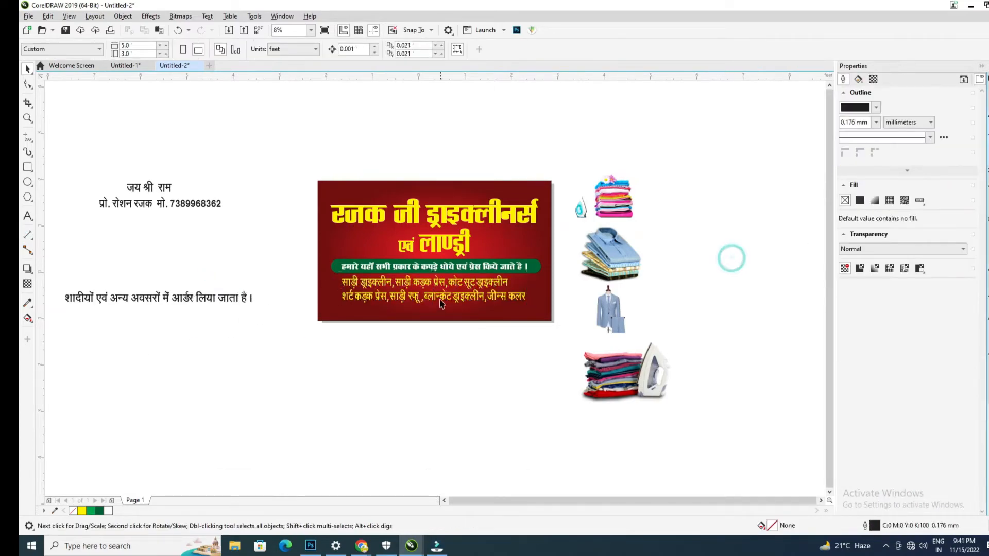
Fill the two-line service list with white and shift it slightly to the right
{"action": "scroll", "coordinate": [440, 281], "scroll_direction": "up", "scroll_amount": 1}
{"action": "scroll", "coordinate": [443, 278], "scroll_direction": "up", "scroll_amount": 1}
{"action": "scroll", "coordinate": [446, 262], "scroll_direction": "down", "scroll_amount": 1}
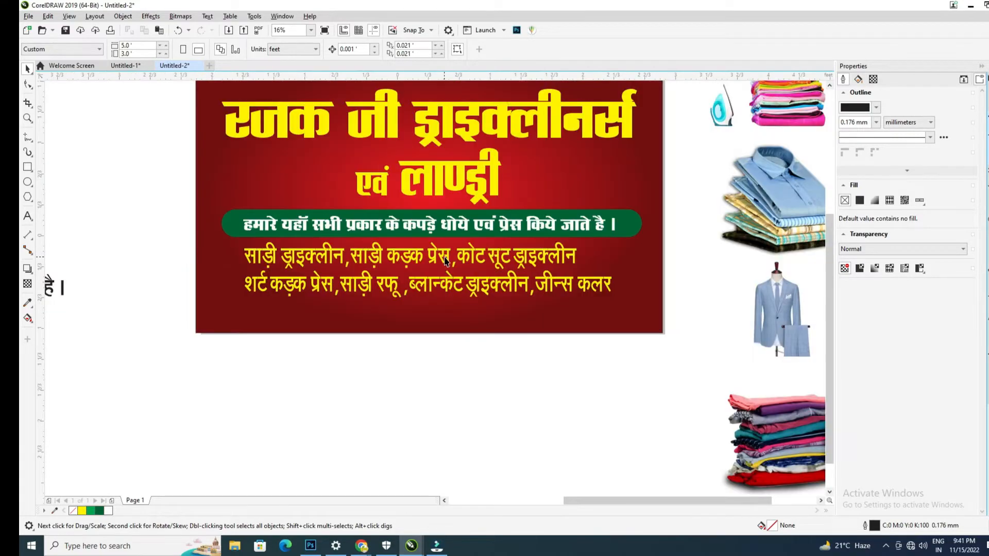
{"action": "left_click", "coordinate": [446, 265]}
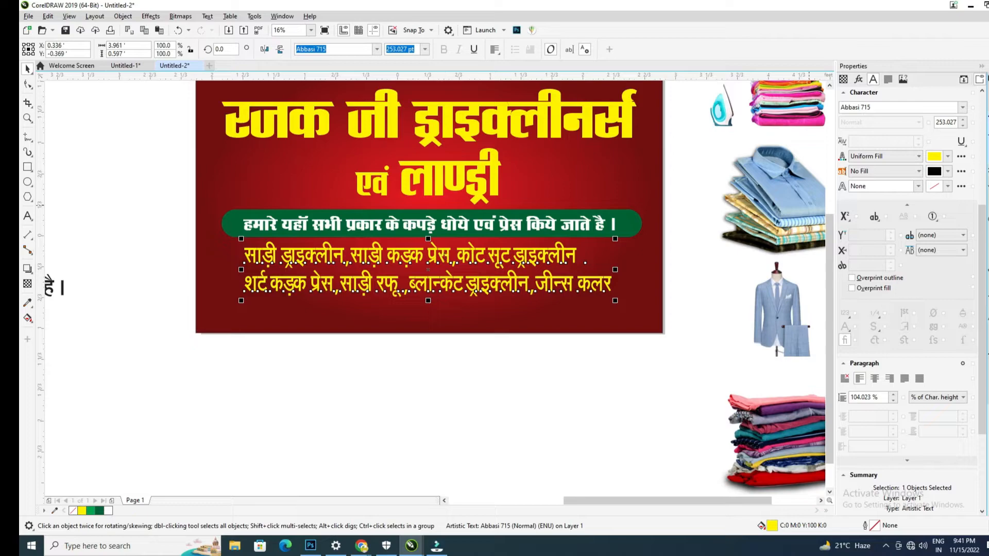
{"action": "left_click", "coordinate": [988, 195]}
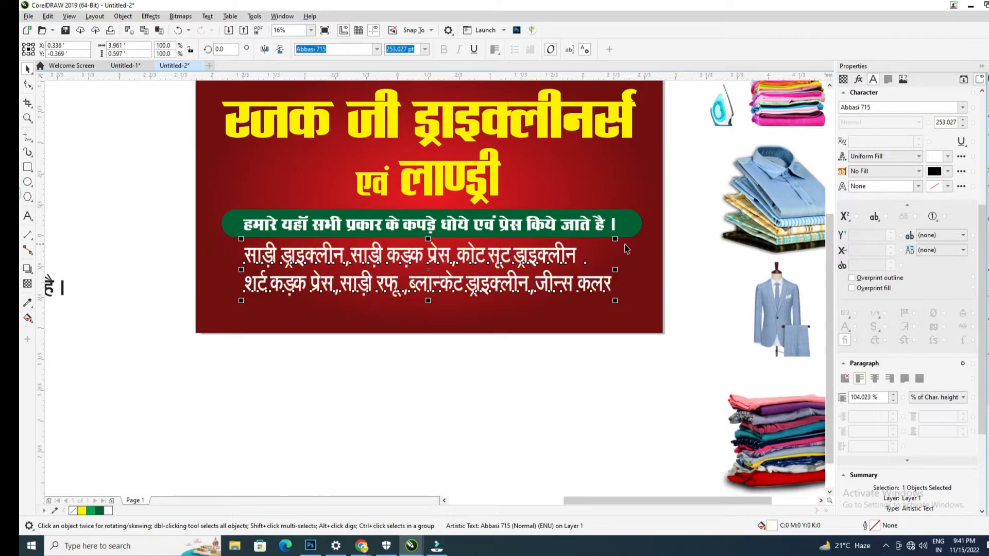
{"action": "left_click", "coordinate": [434, 254]}
{"action": "key", "text": "ctrl+z"}
{"action": "left_click", "coordinate": [267, 250]}
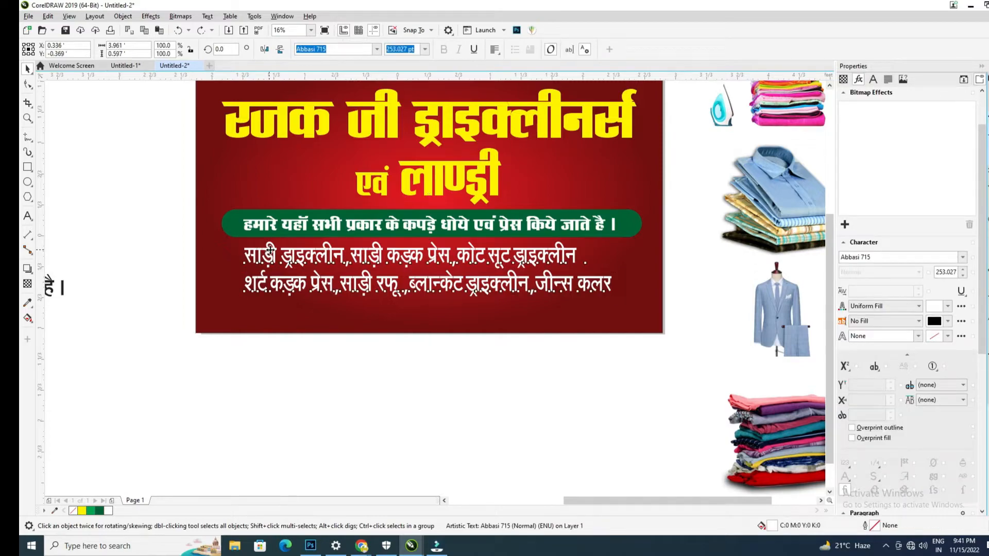
{"action": "left_click_drag", "start_coordinate": [266, 249], "coordinate": [270, 250]}
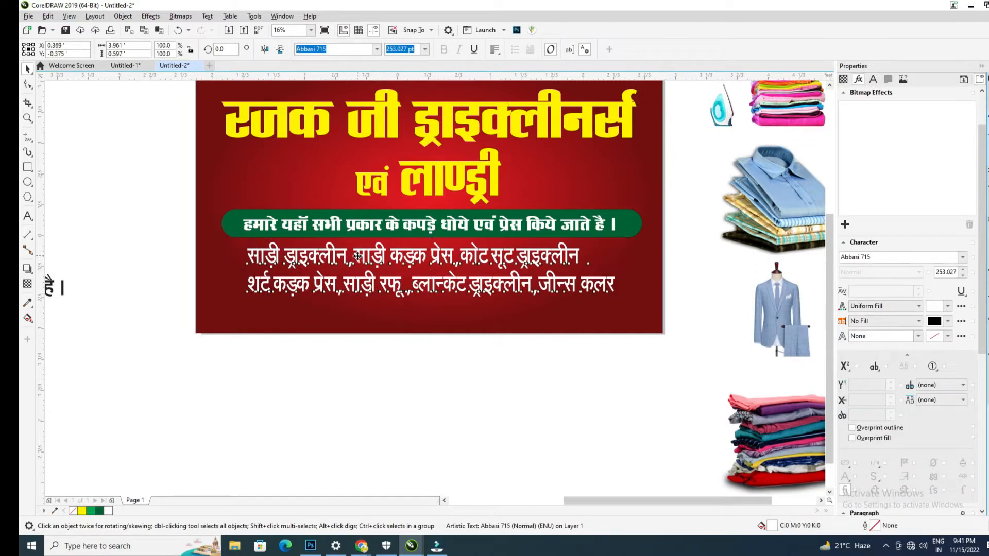
Replace the commas between the services in both lines of the white list with wide spaces
{"action": "double_click", "coordinate": [354, 256]}
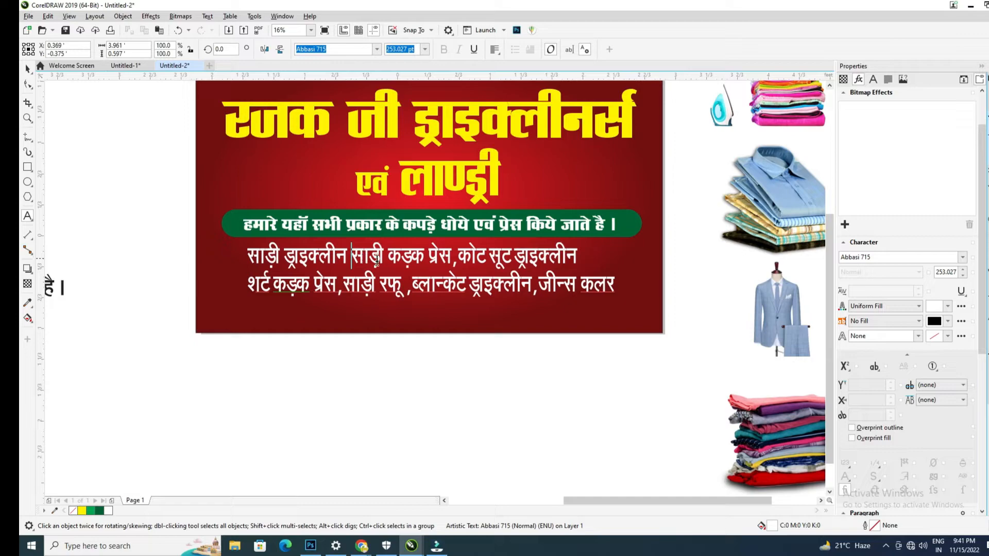
{"action": "left_click", "coordinate": [482, 254]}
{"action": "key", "text": "BackSpace"}
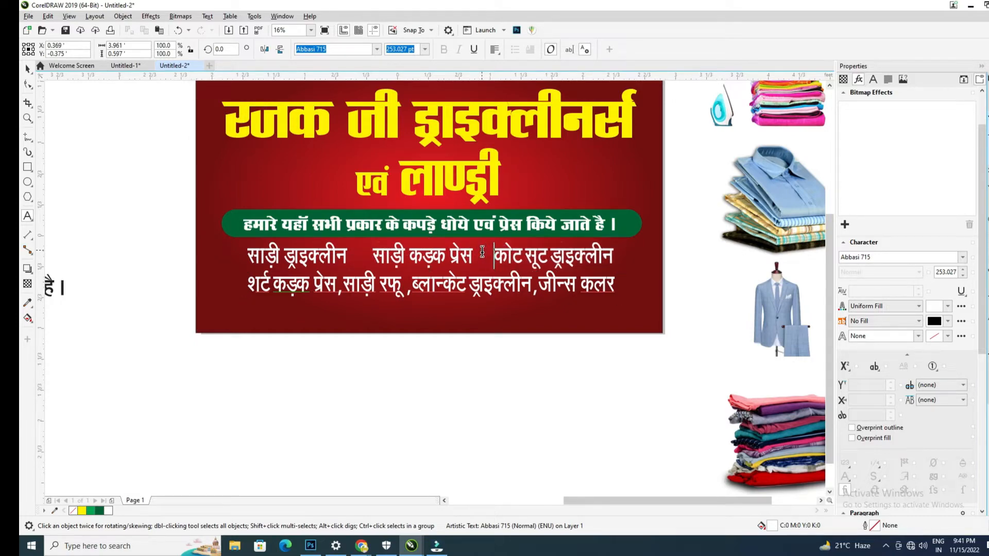
{"action": "left_click", "coordinate": [343, 282]}
{"action": "key", "text": "BackSpace"}
{"action": "left_click", "coordinate": [425, 285]}
{"action": "key", "text": "BackSpace"}
{"action": "left_click", "coordinate": [564, 286]}
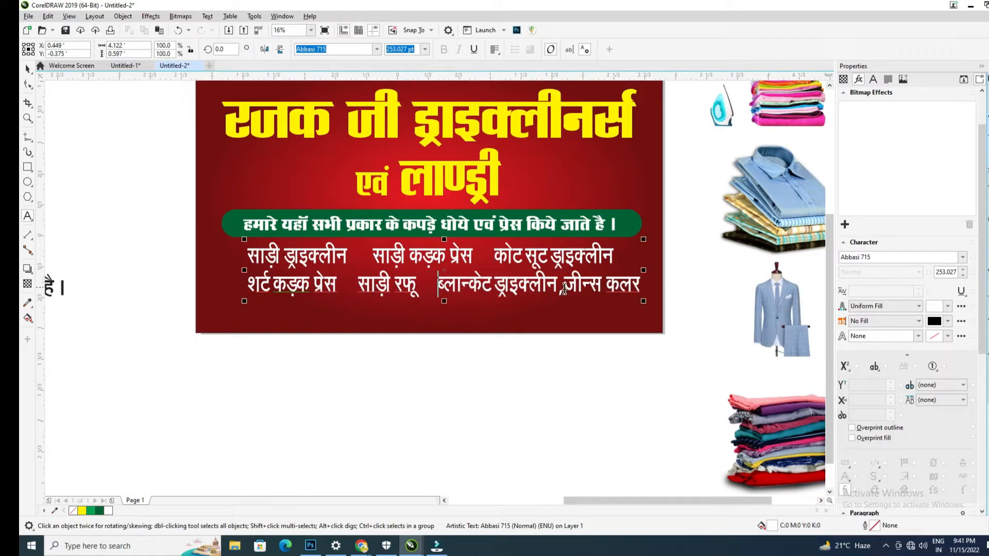
{"action": "key", "text": "BackSpace"}
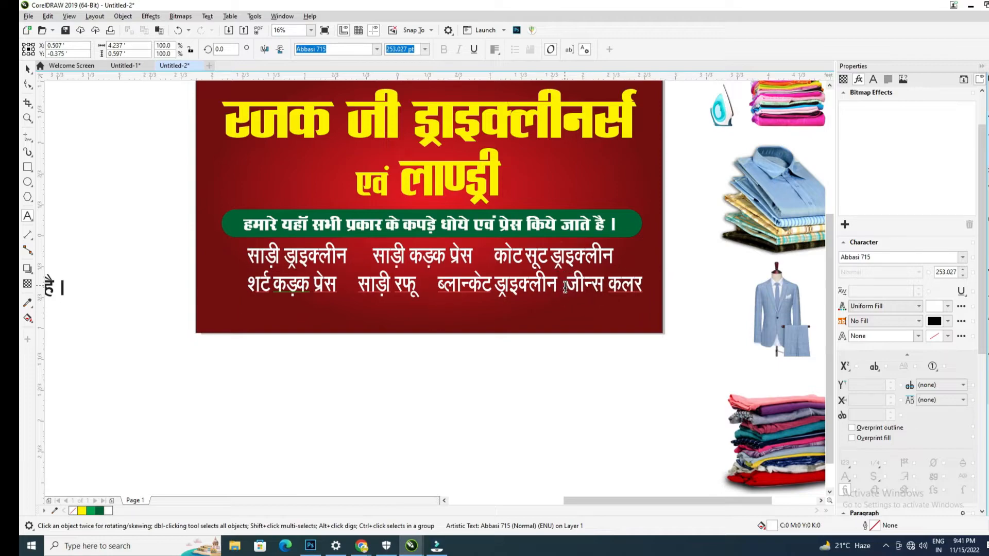
Increase the service list's line spacing to make it about 0.65 ft high and shift the text left beneath the green bar
{"action": "left_click", "coordinate": [28, 84]}
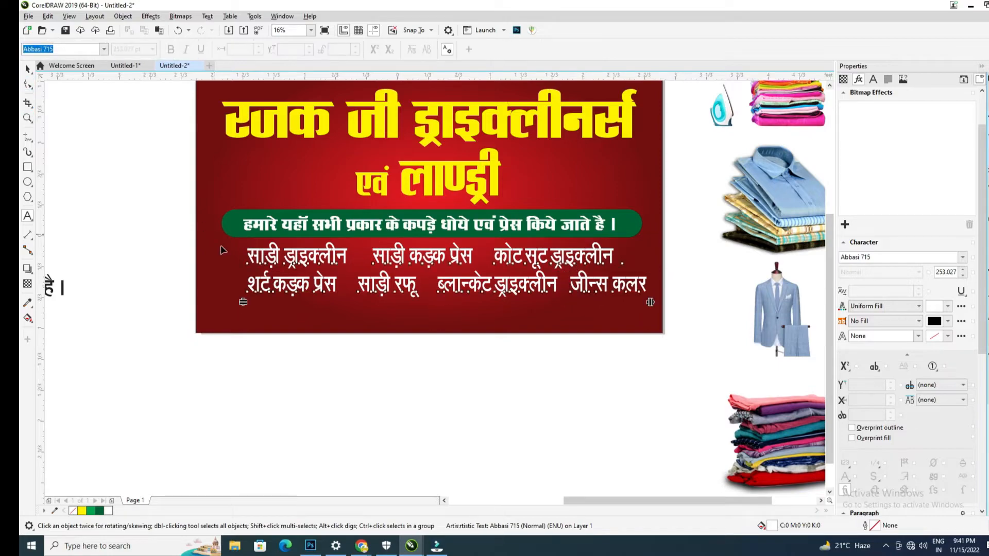
{"action": "left_click_drag", "start_coordinate": [243, 302], "coordinate": [242, 307]}
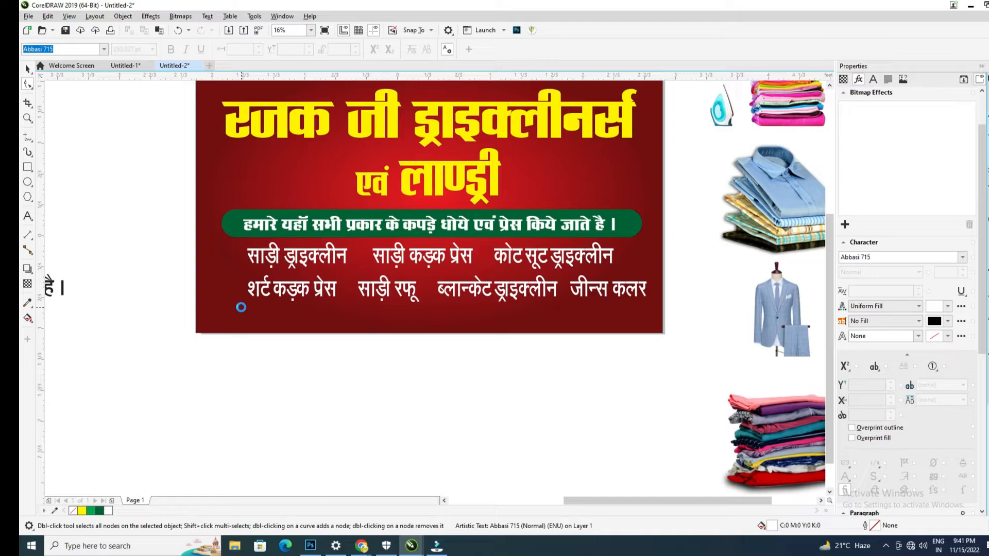
{"action": "left_click", "coordinate": [28, 68]}
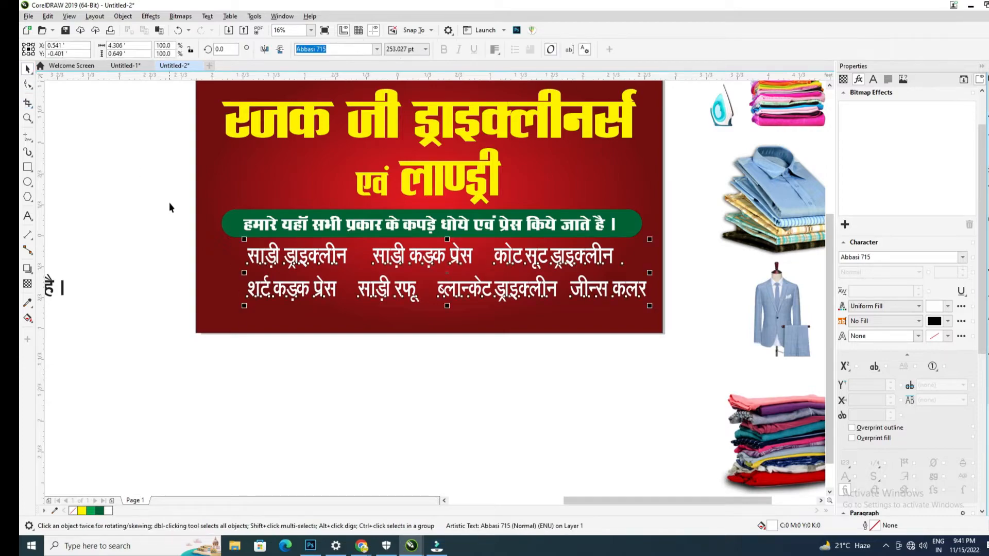
{"action": "left_click_drag", "start_coordinate": [253, 251], "coordinate": [241, 258]}
{"action": "left_click", "coordinate": [133, 181]}
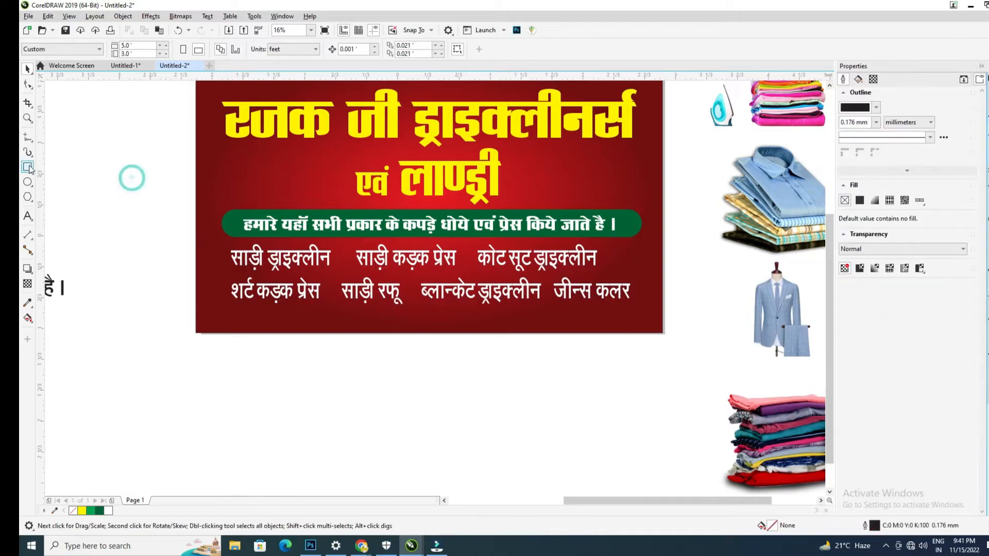
Draw a connected 2-Point Line below the banner: a horizontal segment about 2.03 ft long with a slanted segment rising from its left end
{"action": "left_click", "coordinate": [33, 146]}
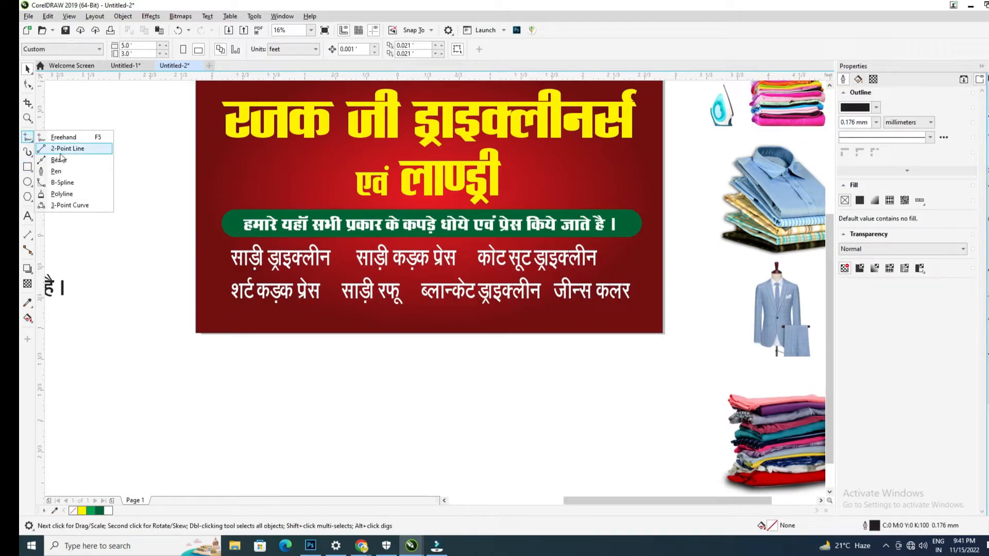
{"action": "left_click", "coordinate": [63, 150]}
{"action": "scroll", "coordinate": [233, 209], "scroll_direction": "down", "scroll_amount": 1}
{"action": "scroll", "coordinate": [323, 314], "scroll_direction": "up", "scroll_amount": 1}
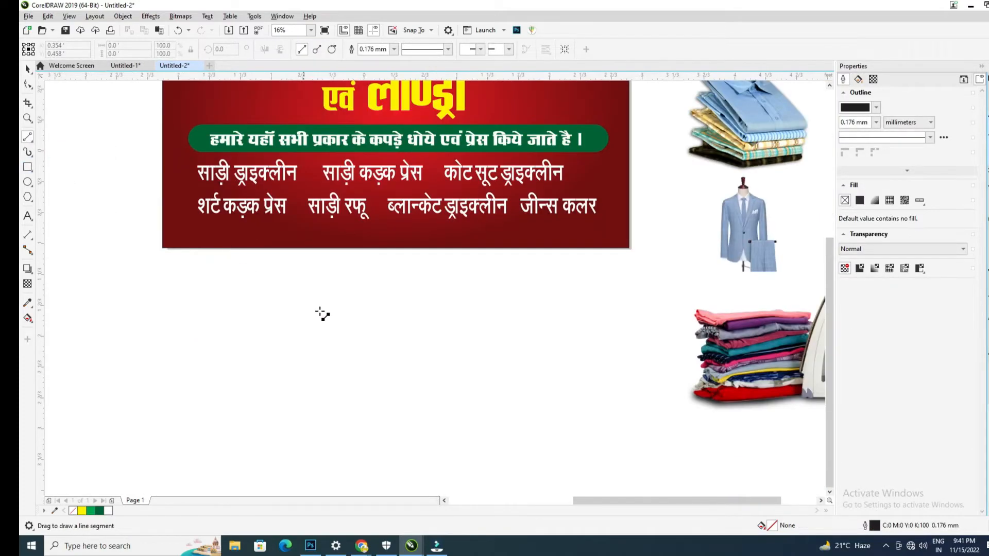
{"action": "left_click_drag", "start_coordinate": [423, 329], "coordinate": [236, 330]}
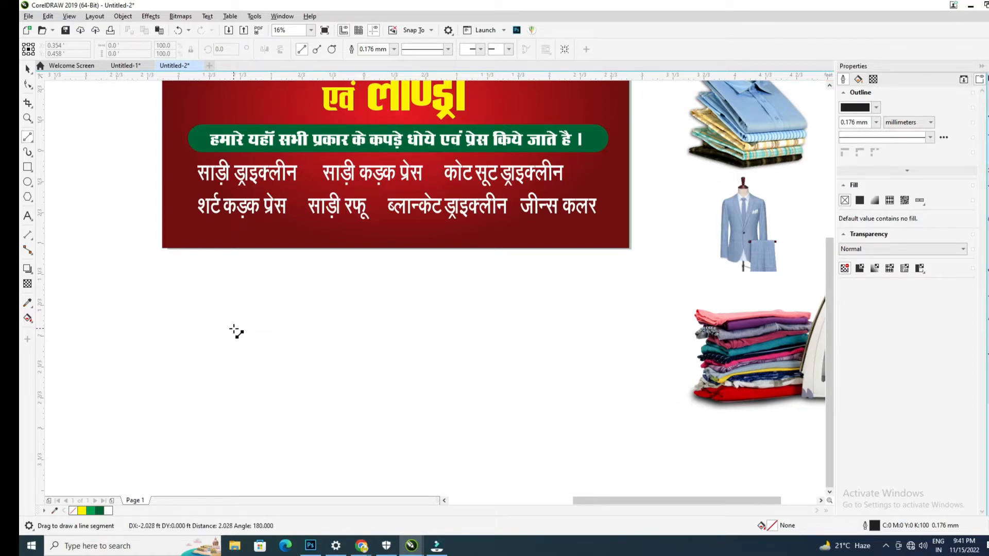
{"action": "left_click_drag", "start_coordinate": [212, 284], "coordinate": [230, 329]}
{"action": "scroll", "coordinate": [237, 336], "scroll_direction": "up", "scroll_amount": 3}
{"action": "scroll", "coordinate": [236, 336], "scroll_direction": "down", "scroll_amount": 3}
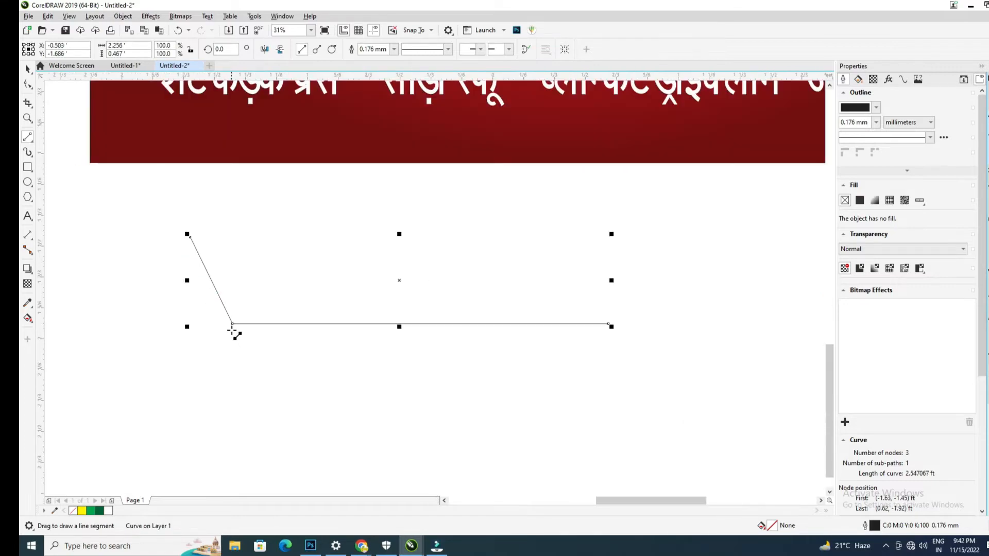
Set the outline width of the bent line to 5.0 mm
{"action": "key", "text": "space"}
{"action": "left_click", "coordinate": [377, 49]}
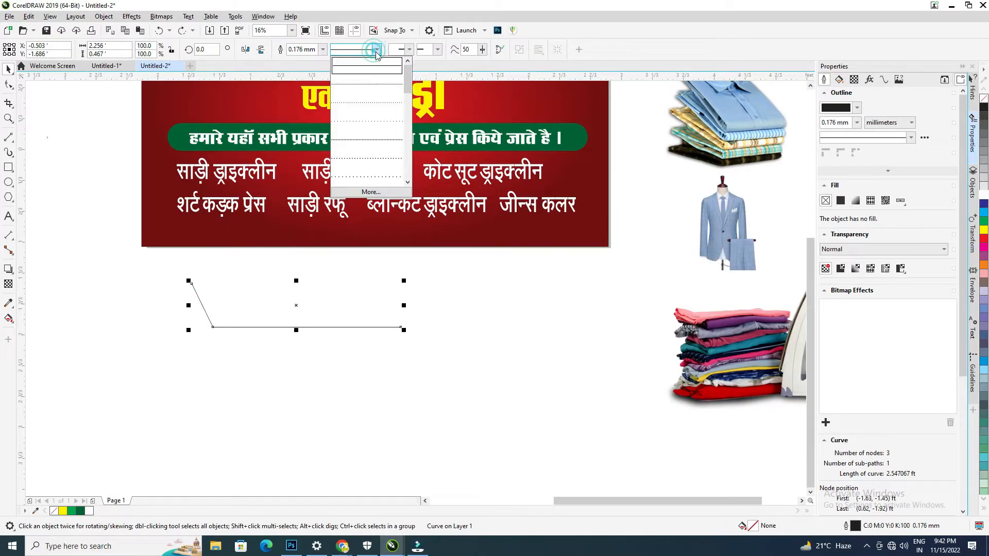
{"action": "left_click", "coordinate": [322, 49]}
{"action": "left_click", "coordinate": [322, 49]}
{"action": "left_click", "coordinate": [301, 153]}
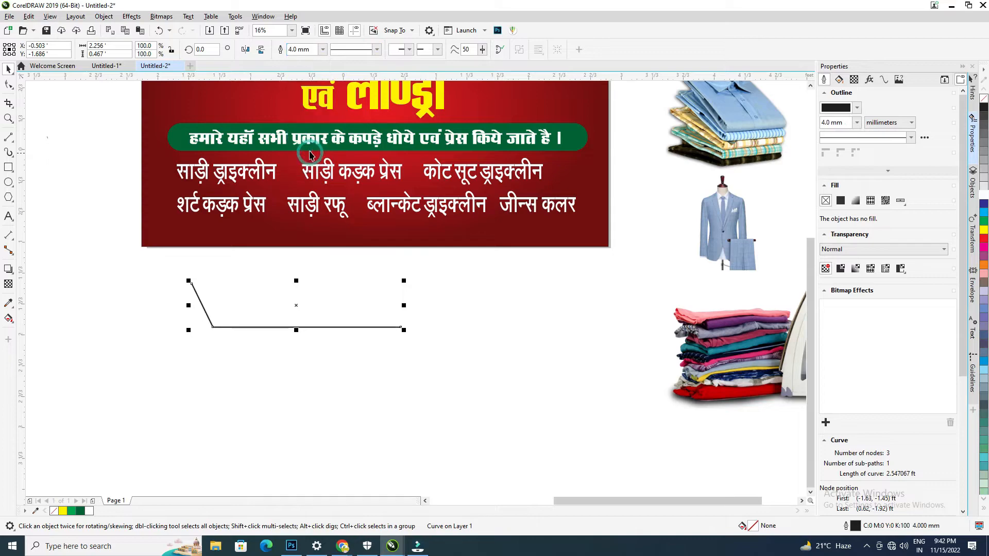
{"action": "left_click", "coordinate": [322, 49]}
{"action": "left_click", "coordinate": [299, 160]}
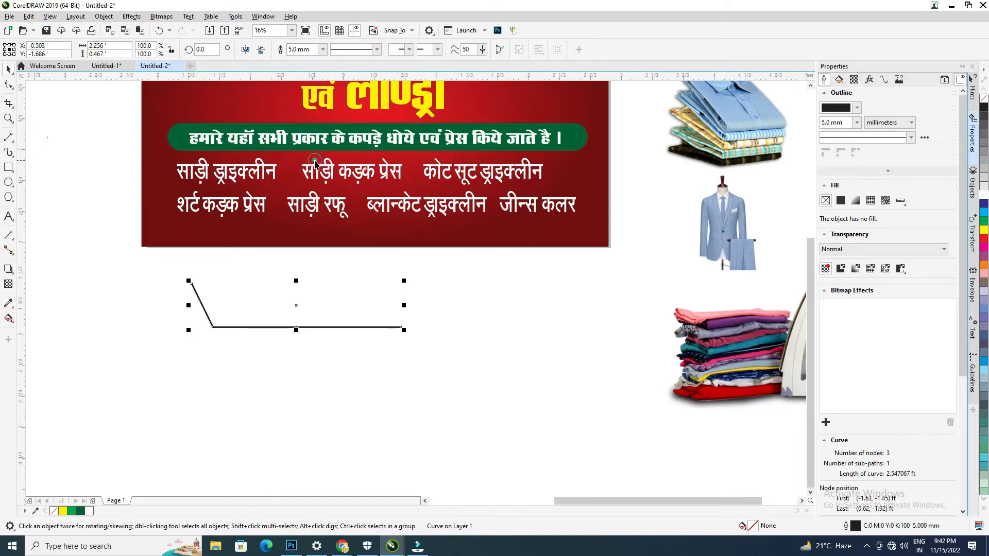
Add a solid round dot as the end arrowhead of the bent line and deselect it
{"action": "left_click", "coordinate": [438, 49]}
{"action": "scroll", "coordinate": [514, 104], "scroll_direction": "down", "scroll_amount": 5}
{"action": "scroll", "coordinate": [513, 101], "scroll_direction": "up", "scroll_amount": 3}
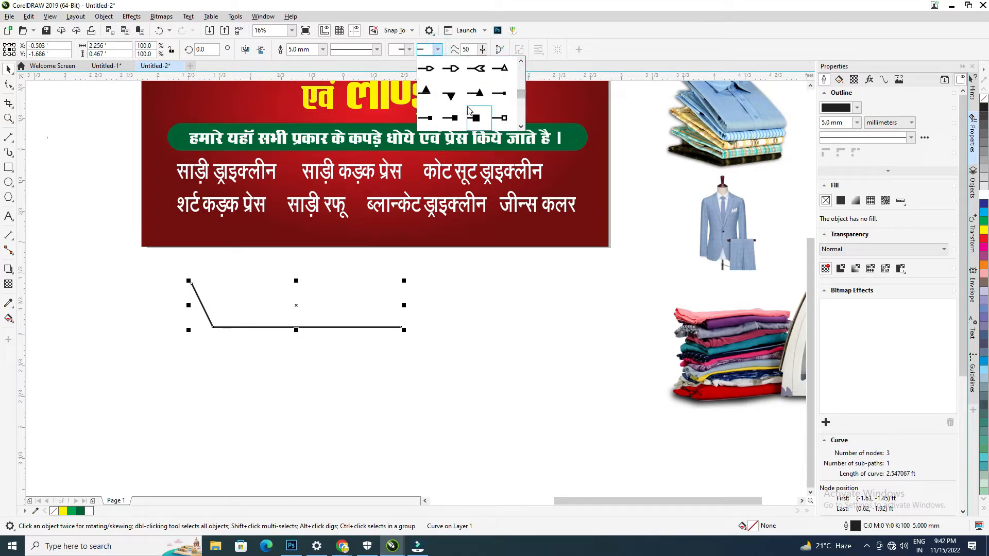
{"action": "scroll", "coordinate": [517, 95], "scroll_direction": "down", "scroll_amount": 3}
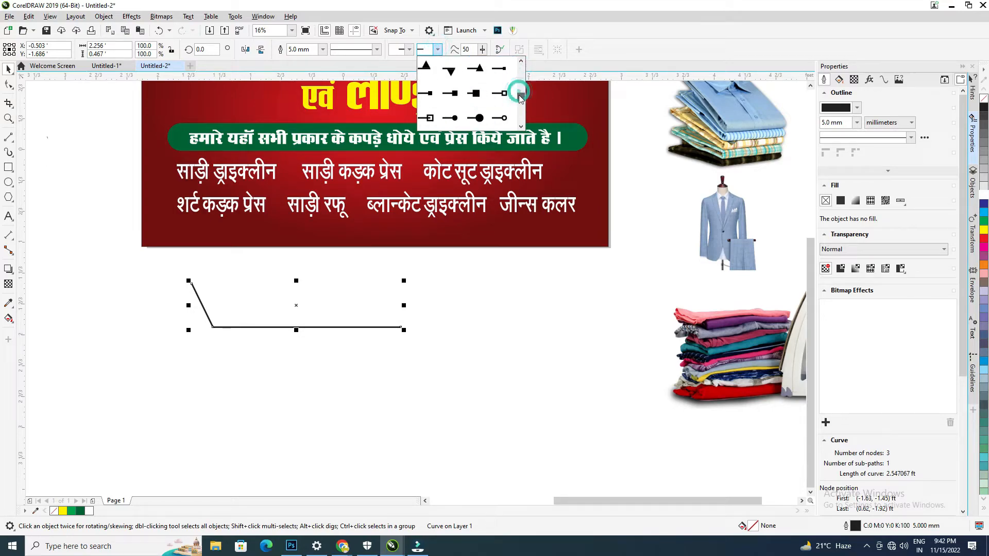
{"action": "left_click", "coordinate": [449, 115]}
{"action": "left_click", "coordinate": [432, 320]}
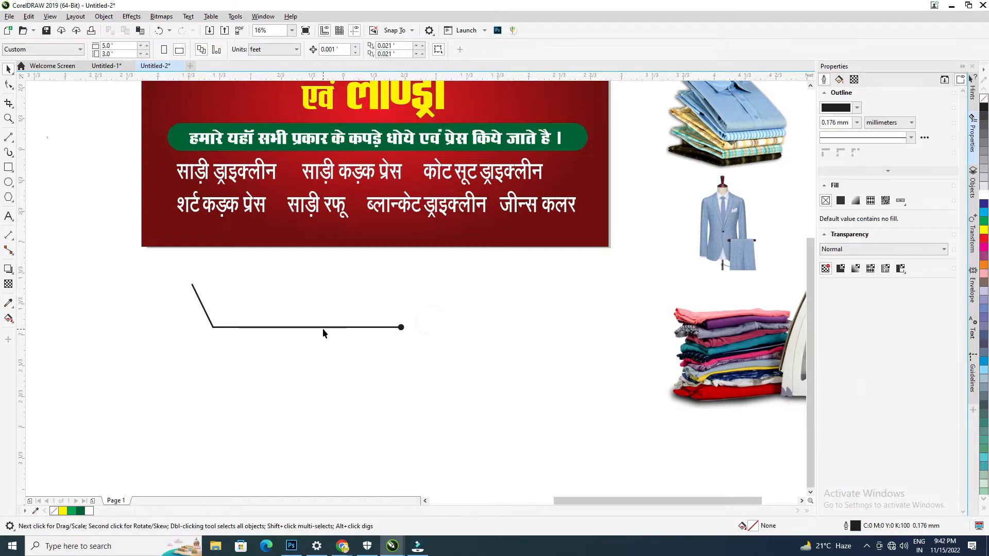
Scale the bent line to about 79%, place it under "साड़ी ड्राइक्लीन" and shorten its horizontal segment to an overall width of 1.3 ft
{"action": "left_click", "coordinate": [319, 326]}
{"action": "left_click_drag", "start_coordinate": [405, 280], "coordinate": [359, 290]}
{"action": "left_click_drag", "start_coordinate": [272, 311], "coordinate": [240, 172]}
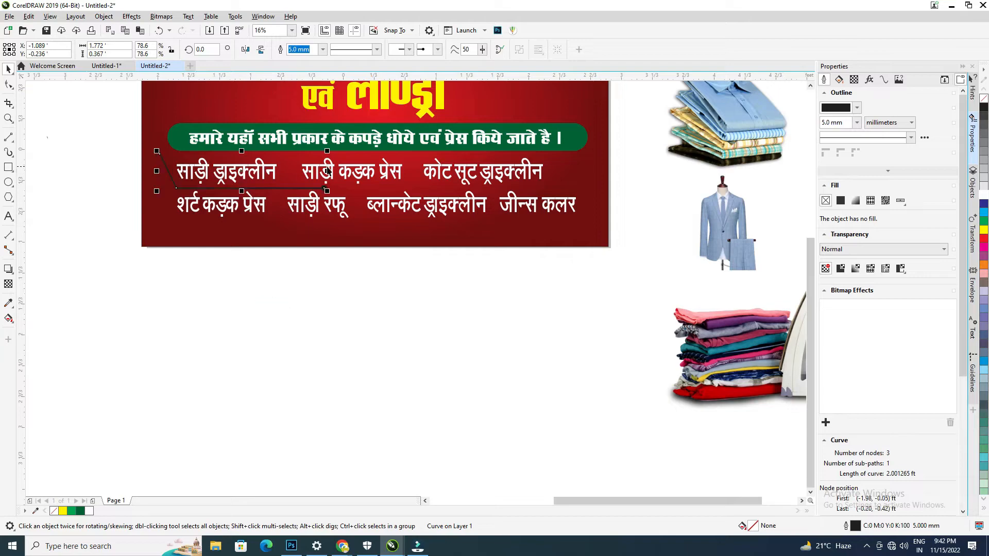
{"action": "left_click", "coordinate": [9, 85]}
{"action": "left_click_drag", "start_coordinate": [324, 188], "coordinate": [280, 189]}
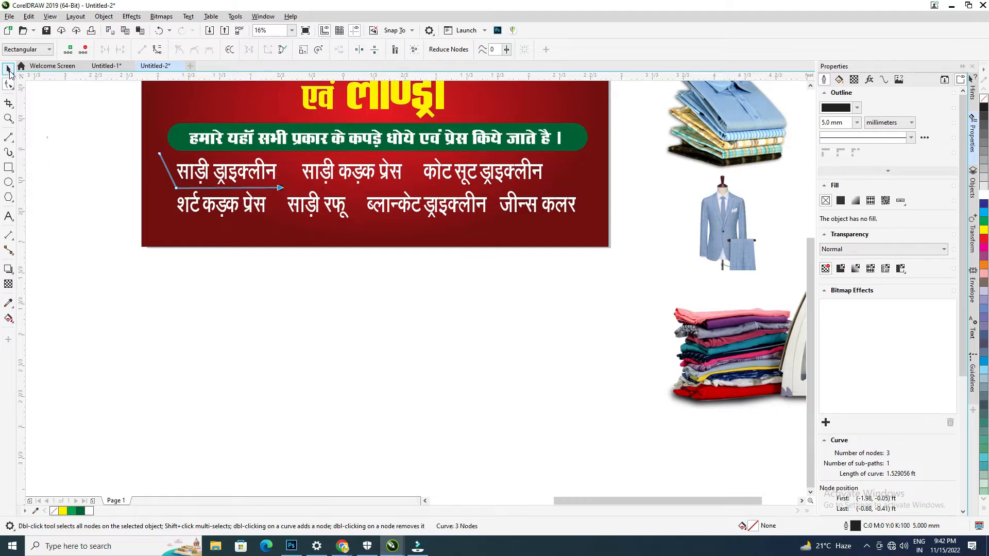
{"action": "left_click", "coordinate": [9, 70]}
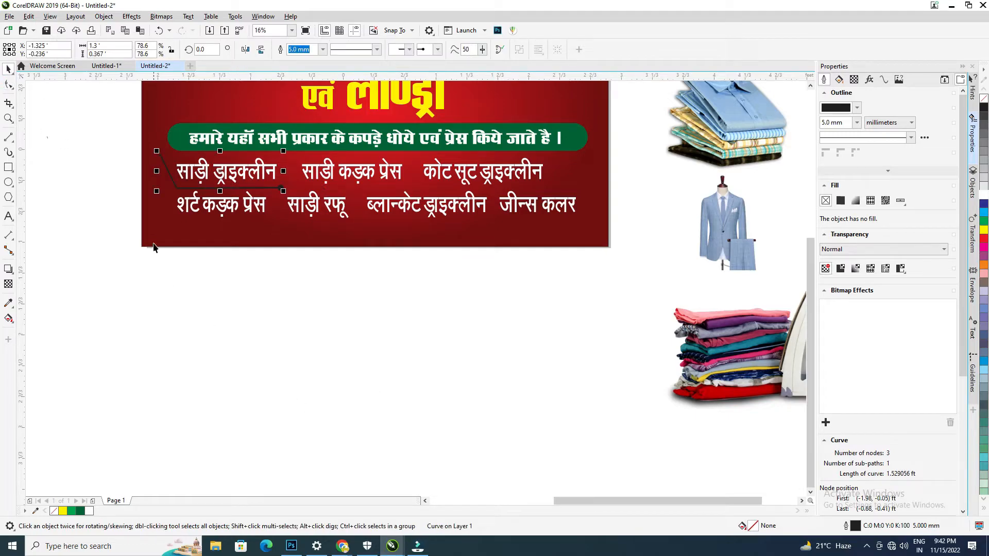
Shorten the slanted segment and the dotted end of the bent line to an overall size of about 1.23 x 0.27 ft
{"action": "left_click", "coordinate": [7, 85]}
{"action": "scroll", "coordinate": [155, 150], "scroll_direction": "up", "scroll_amount": 3}
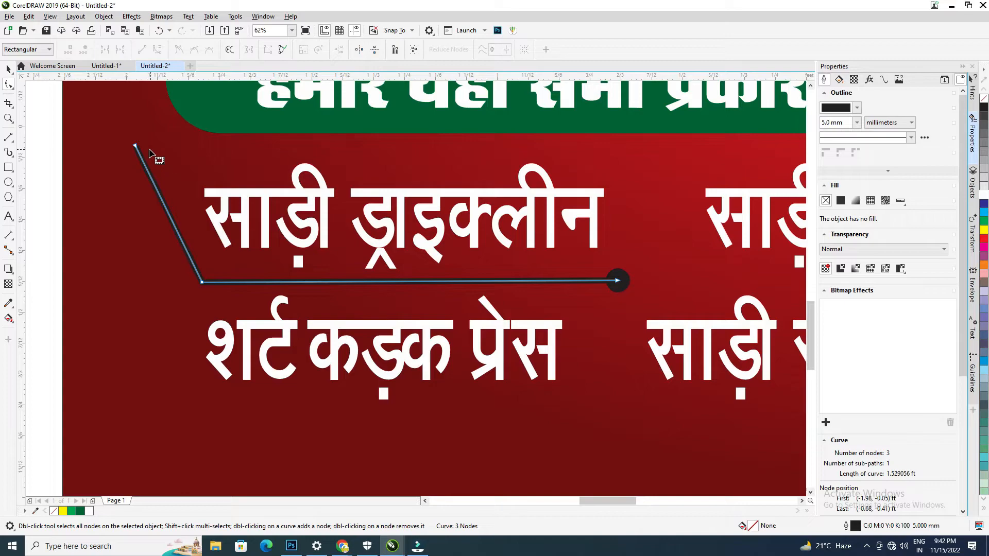
{"action": "left_click_drag", "start_coordinate": [136, 148], "coordinate": [178, 195]}
{"action": "scroll", "coordinate": [271, 235], "scroll_direction": "down", "scroll_amount": 3}
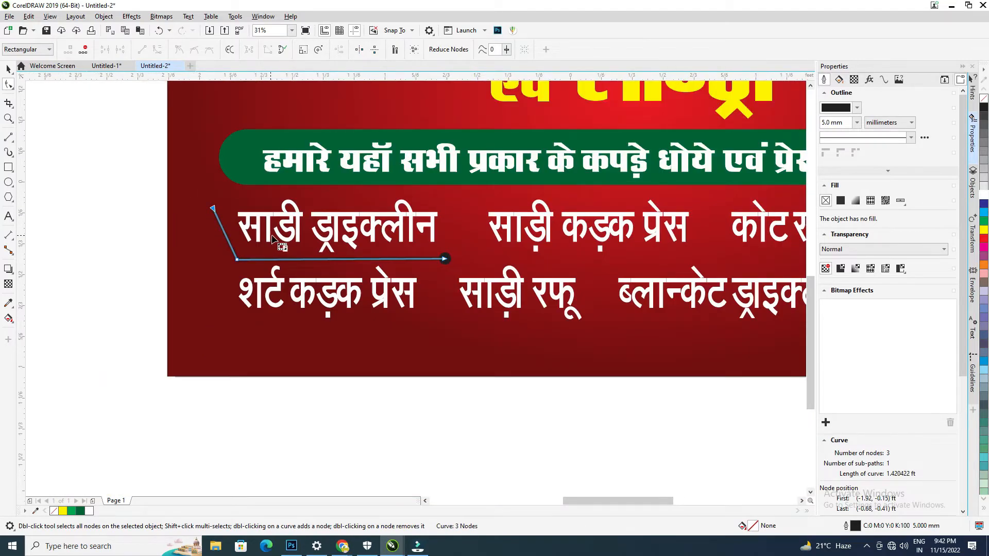
{"action": "left_click_drag", "start_coordinate": [444, 261], "coordinate": [440, 260]}
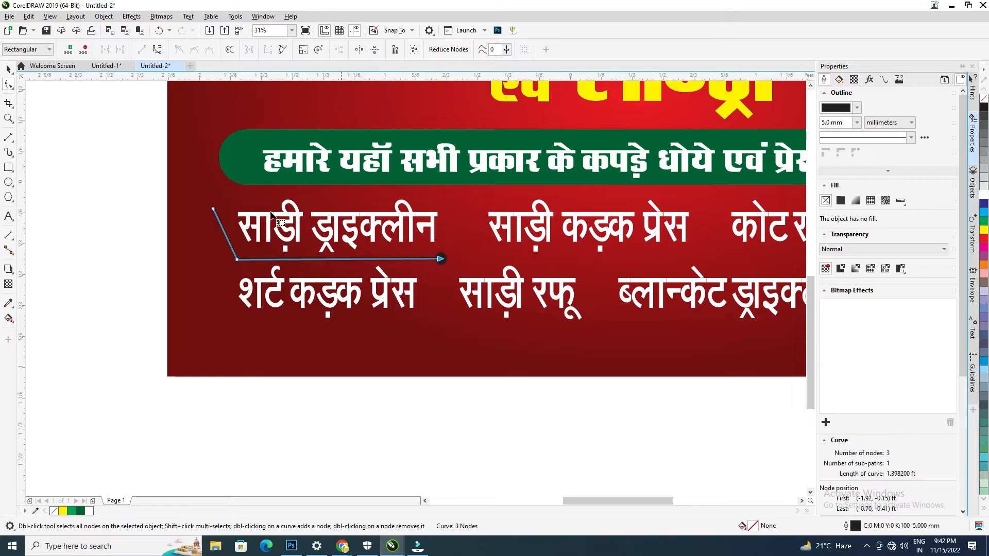
{"action": "left_click", "coordinate": [7, 71]}
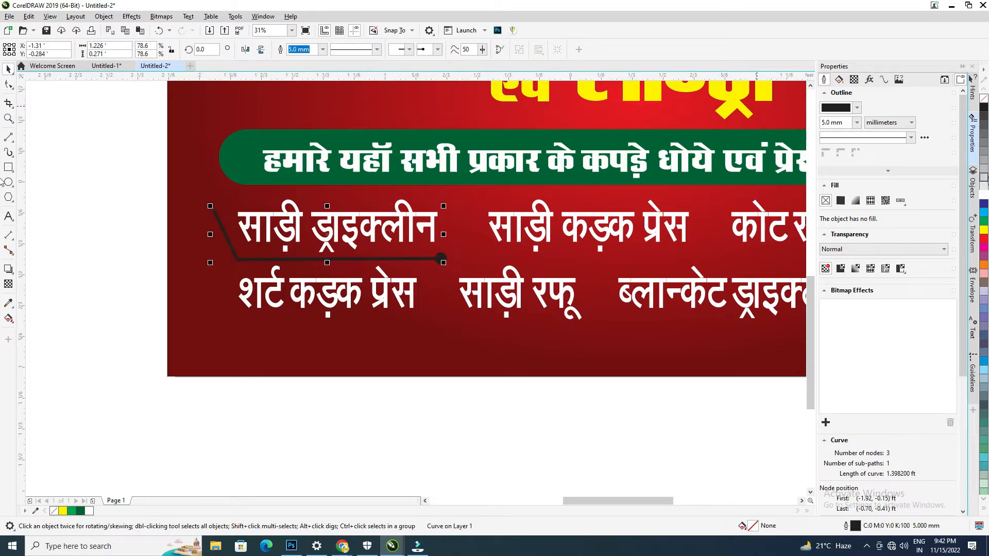
Apply yellow as both fill and outline colour to the bent line and deselect it
{"action": "left_click", "coordinate": [984, 231]}
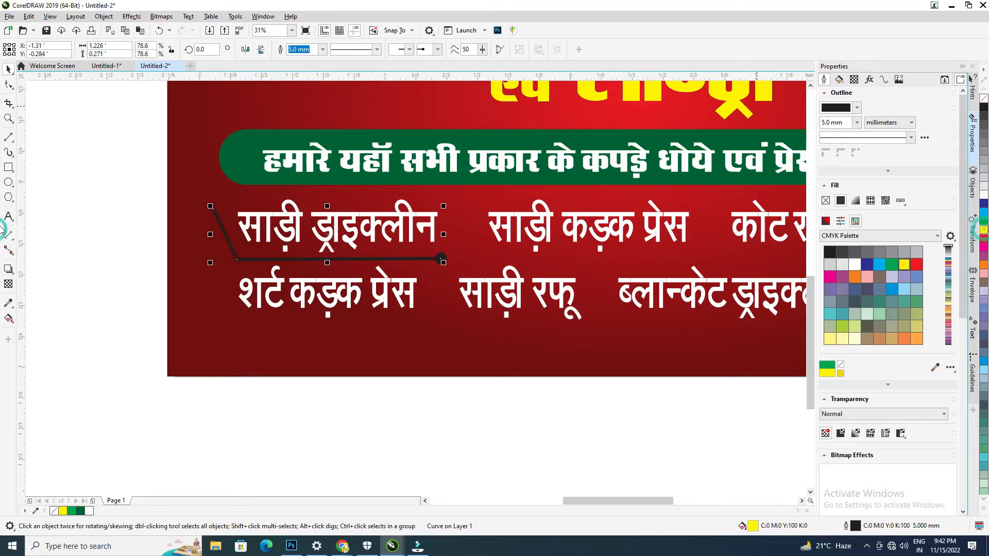
{"action": "right_click", "coordinate": [984, 232]}
{"action": "left_click", "coordinate": [561, 410]}
{"action": "scroll", "coordinate": [235, 240], "scroll_direction": "down", "scroll_amount": 1}
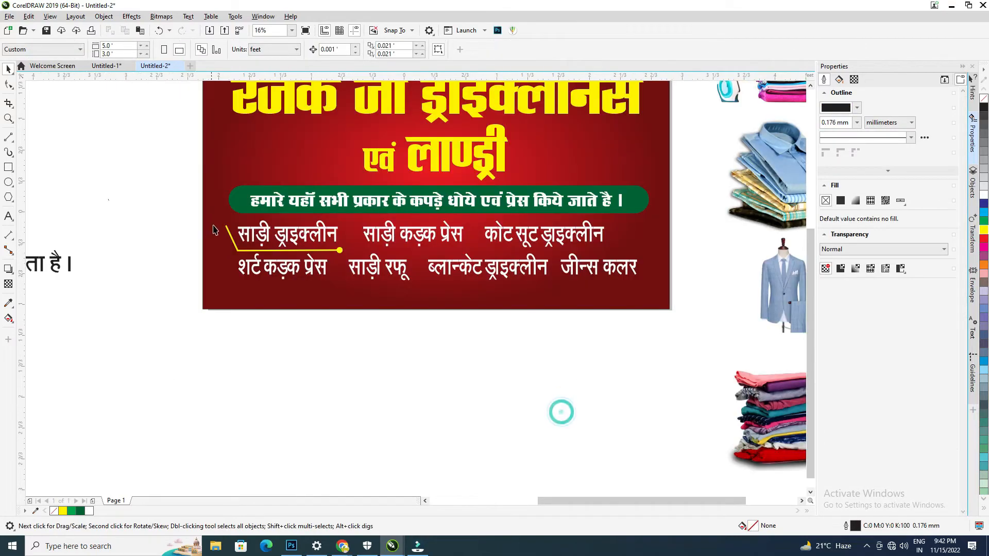
Duplicate the yellow bent line under "साड़ी ड्राइक्लीन" and place the copy under "साड़ी कड़क प्रेस"
{"action": "scroll", "coordinate": [351, 256], "scroll_direction": "up", "scroll_amount": 1}
{"action": "left_click", "coordinate": [325, 247]}
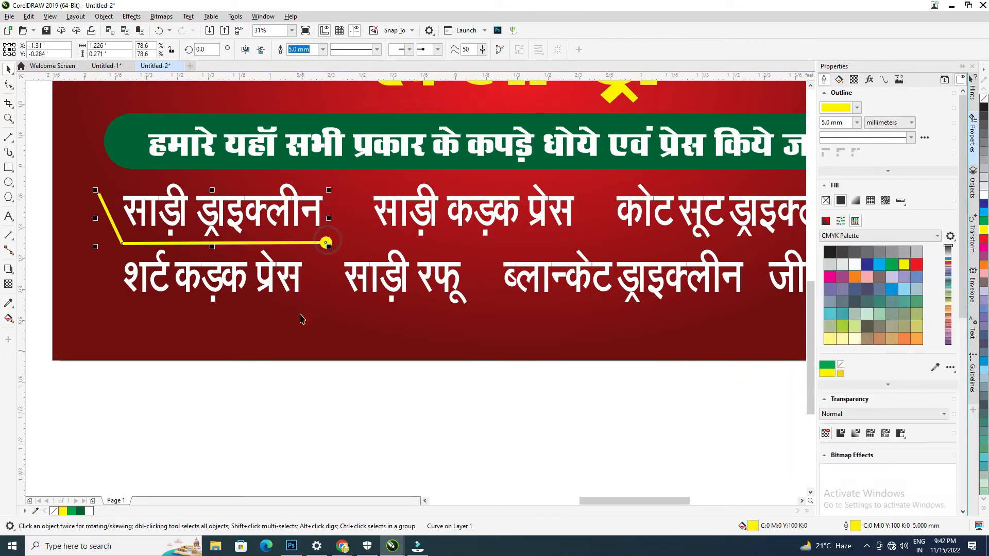
{"action": "key", "text": "ctrl+d"}
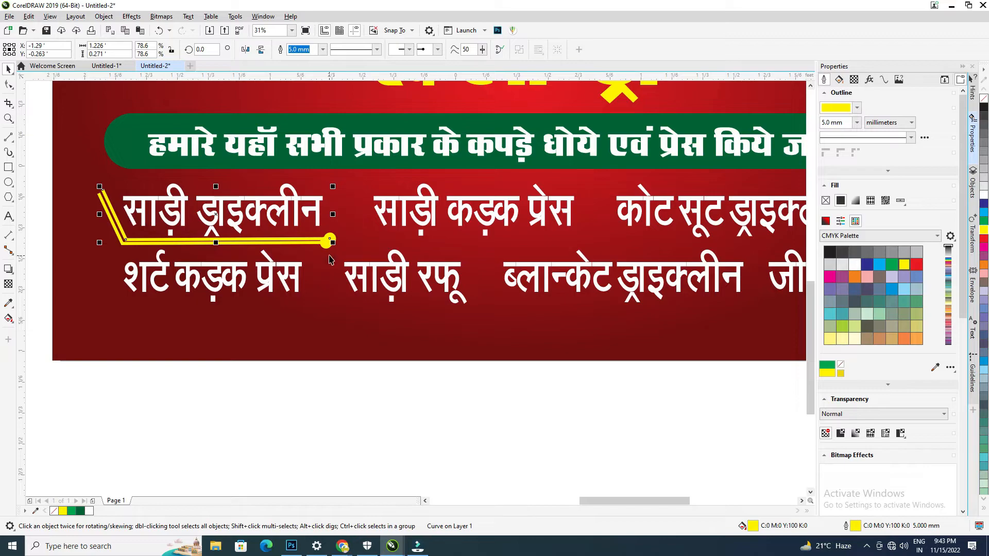
{"action": "left_click_drag", "start_coordinate": [217, 212], "coordinate": [468, 220]}
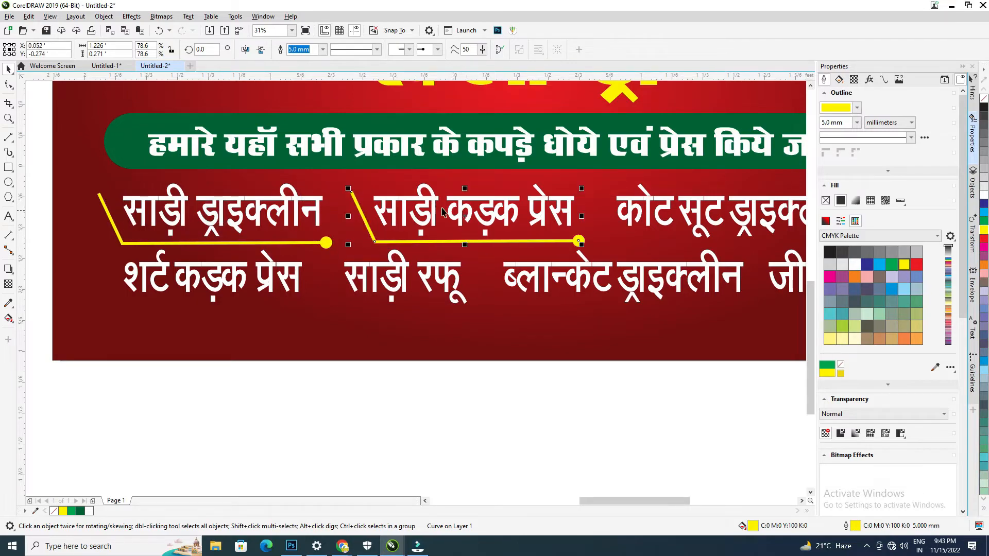
Place another copy of the bent line under "कोट सूट ड्राइक्लीन" and lengthen its dotted end just past the text
{"action": "scroll", "coordinate": [300, 200], "scroll_direction": "down", "scroll_amount": 2}
{"action": "scroll", "coordinate": [588, 195], "scroll_direction": "up", "scroll_amount": 2}
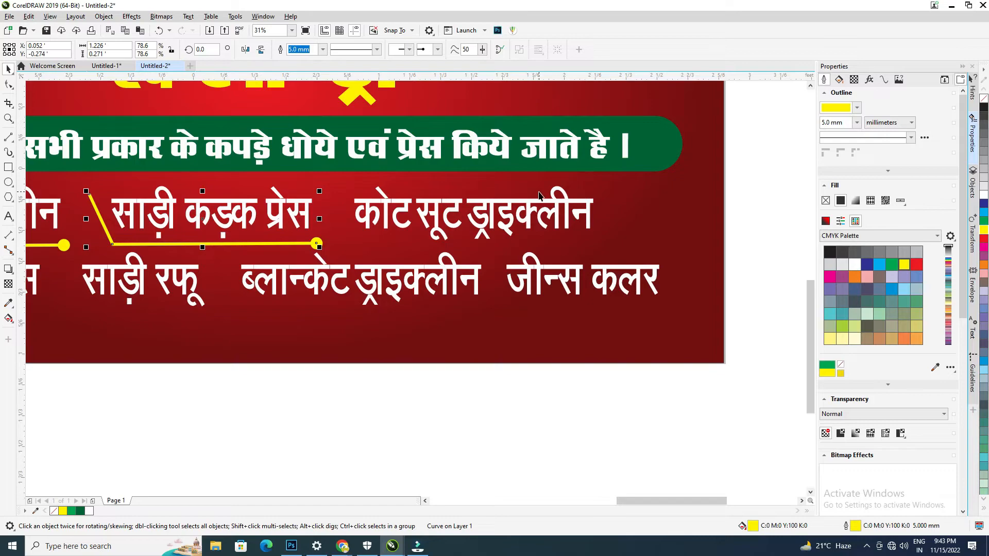
{"action": "key", "text": "ctrl+r"}
{"action": "left_click_drag", "start_coordinate": [455, 218], "coordinate": [443, 220]}
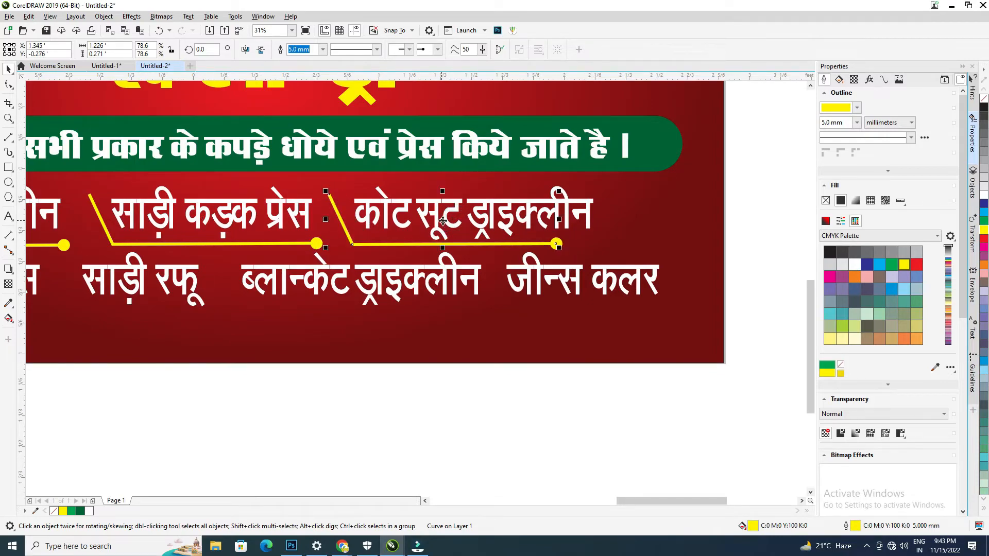
{"action": "left_click", "coordinate": [8, 84]}
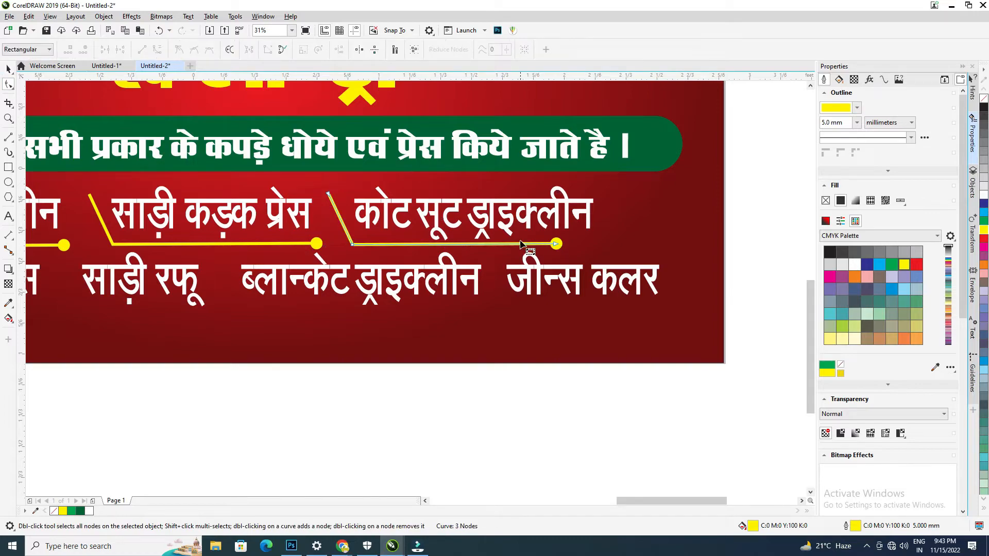
{"action": "left_click_drag", "start_coordinate": [556, 244], "coordinate": [612, 244]}
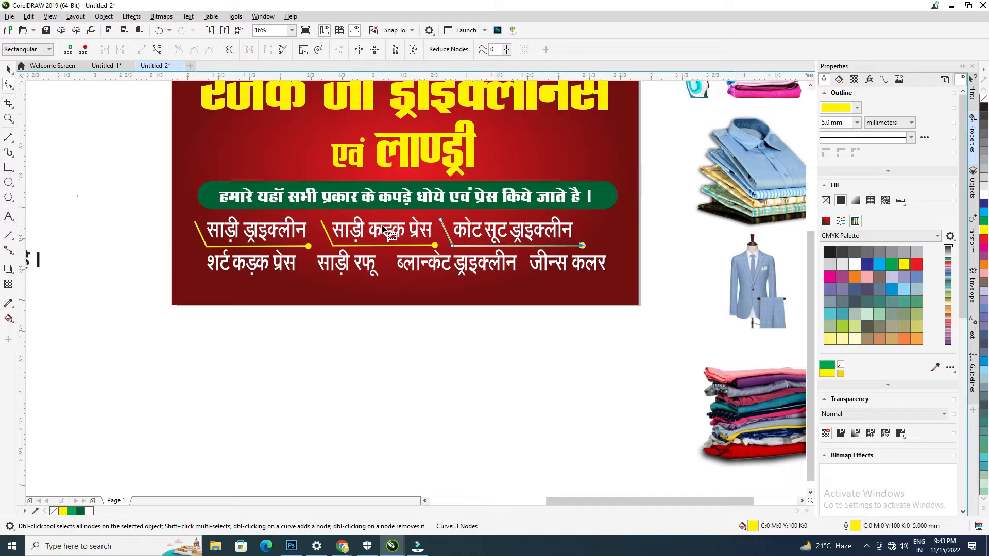
{"action": "left_click", "coordinate": [8, 69]}
{"action": "scroll", "coordinate": [488, 234], "scroll_direction": "down", "scroll_amount": 2}
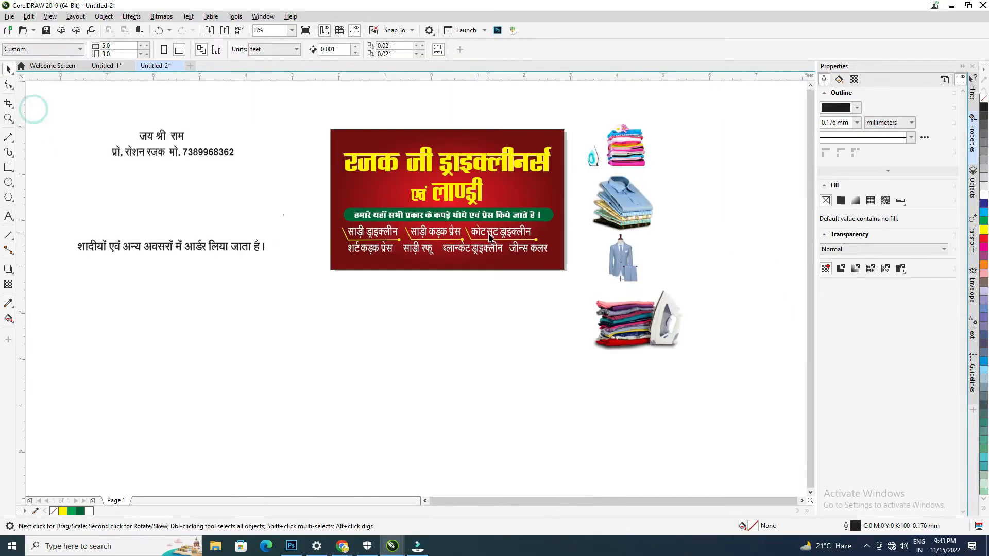
{"action": "scroll", "coordinate": [435, 241], "scroll_direction": "up", "scroll_amount": 2}
Copy the bent line from "साड़ी ड्राइक्लीन" to the second row under "शर्ट कड़क प्रेस"
{"action": "left_click", "coordinate": [489, 243]}
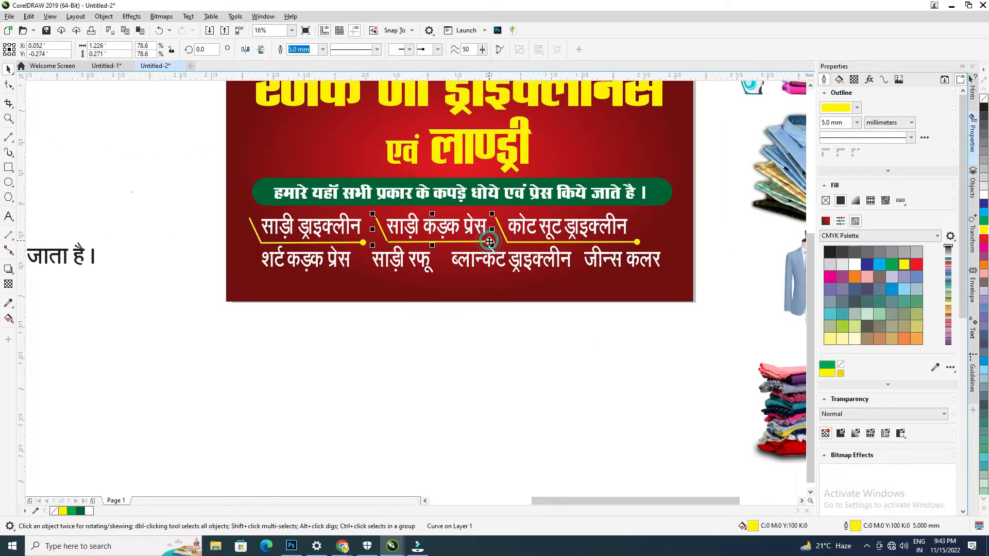
{"action": "left_click", "coordinate": [363, 242]}
{"action": "left_click_drag", "start_coordinate": [363, 242], "coordinate": [364, 241]}
{"action": "left_click_drag", "start_coordinate": [306, 227], "coordinate": [301, 260]}
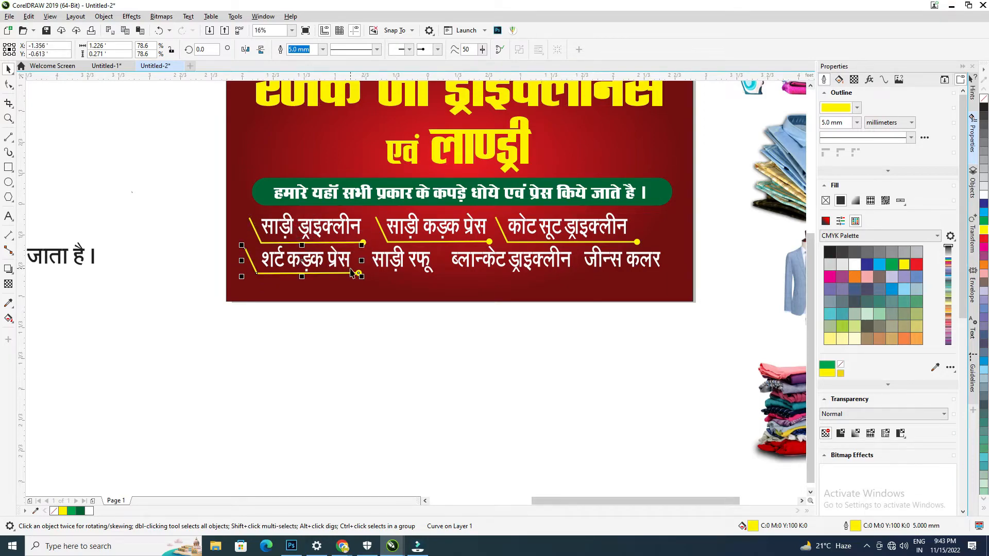
Place a copy of the bent line under "साड़ी रफू" and shorten its horizontal segment to an overall width of about 0.91 ft
{"action": "key", "text": "ctrl+r"}
{"action": "left_click_drag", "start_coordinate": [297, 294], "coordinate": [417, 265]}
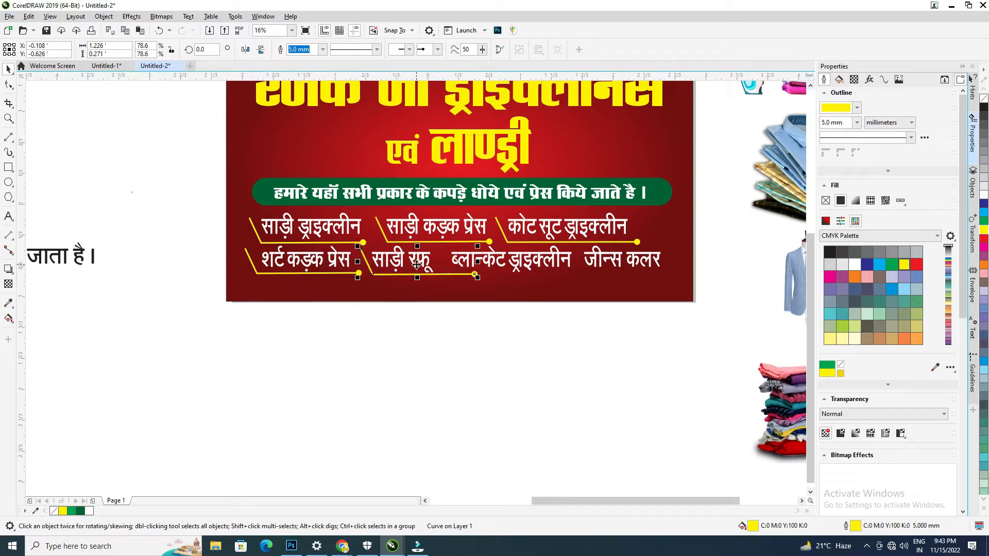
{"action": "left_click", "coordinate": [9, 84]}
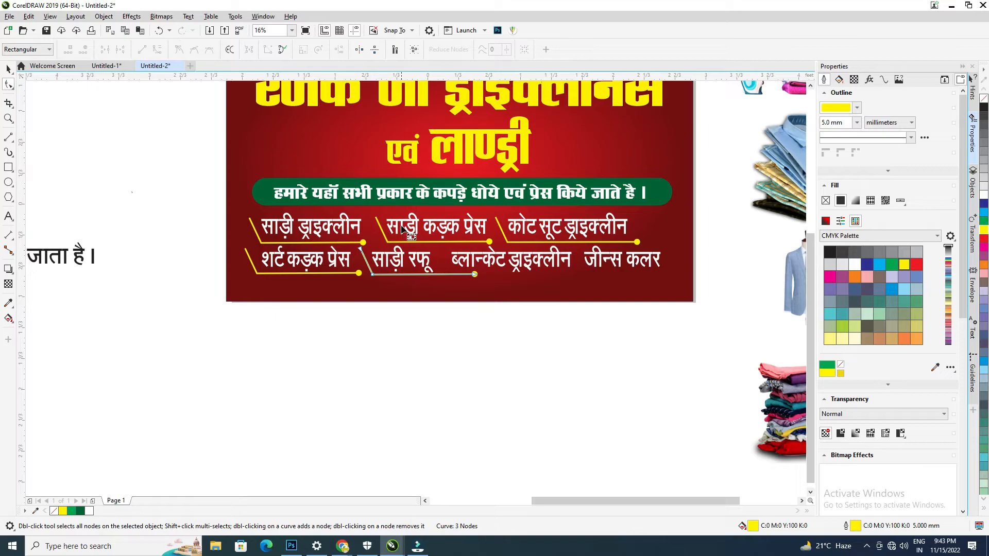
{"action": "left_click_drag", "start_coordinate": [471, 275], "coordinate": [446, 273]}
{"action": "left_click", "coordinate": [8, 69]}
{"action": "left_click", "coordinate": [81, 130]}
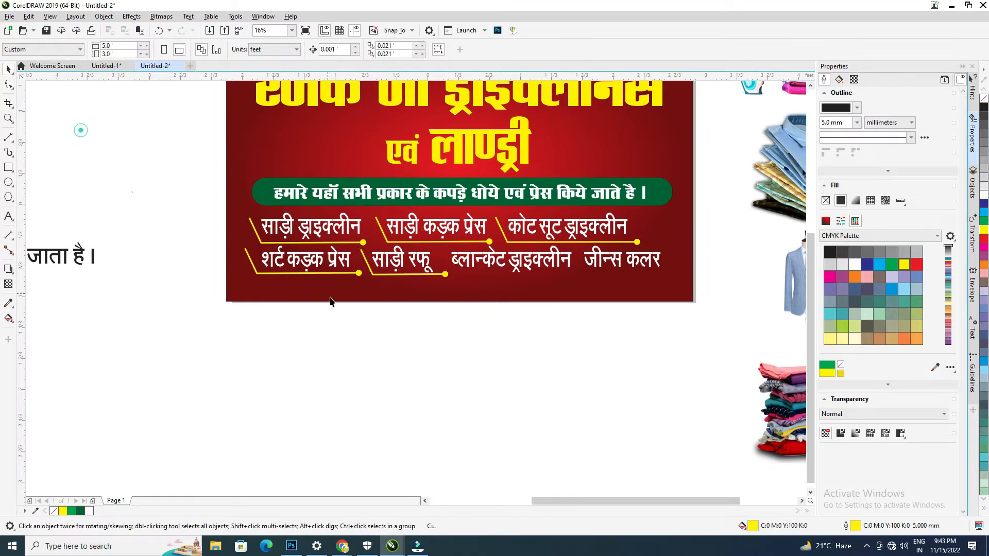
Copy the "शर्ट कड़क प्रेस" bent line under "ब्लान्केट ड्राइक्लीन" and raise it level with the other second-row lines
{"action": "left_click", "coordinate": [359, 273]}
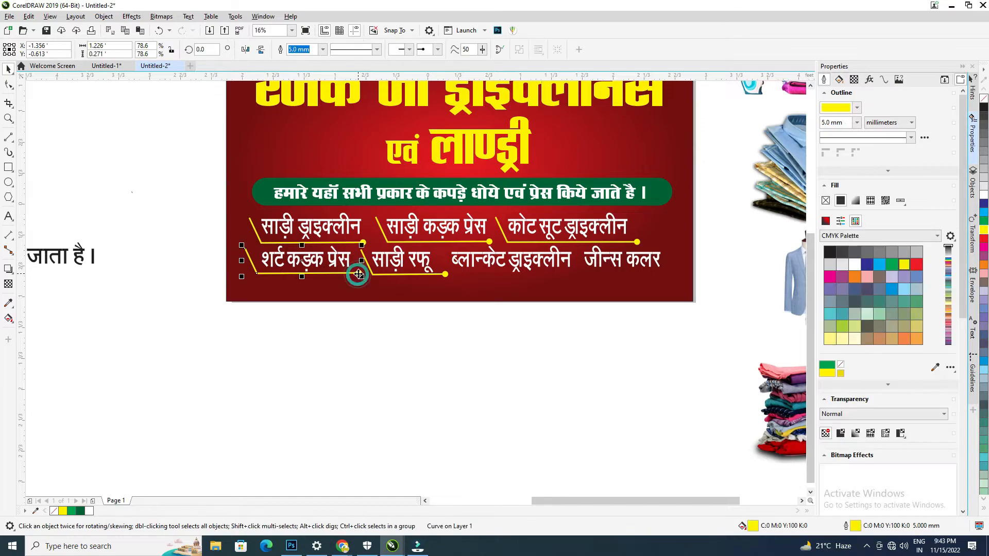
{"action": "left_click_drag", "start_coordinate": [359, 274], "coordinate": [360, 272]}
{"action": "left_click_drag", "start_coordinate": [303, 258], "coordinate": [499, 264]}
{"action": "left_click", "coordinate": [499, 265]}
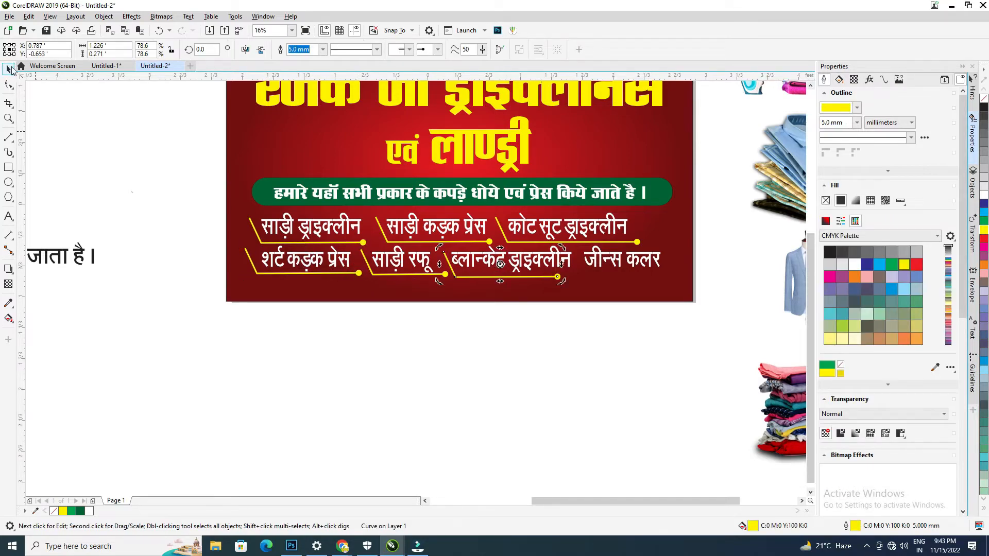
{"action": "left_click", "coordinate": [73, 125]}
{"action": "left_click", "coordinate": [505, 277]}
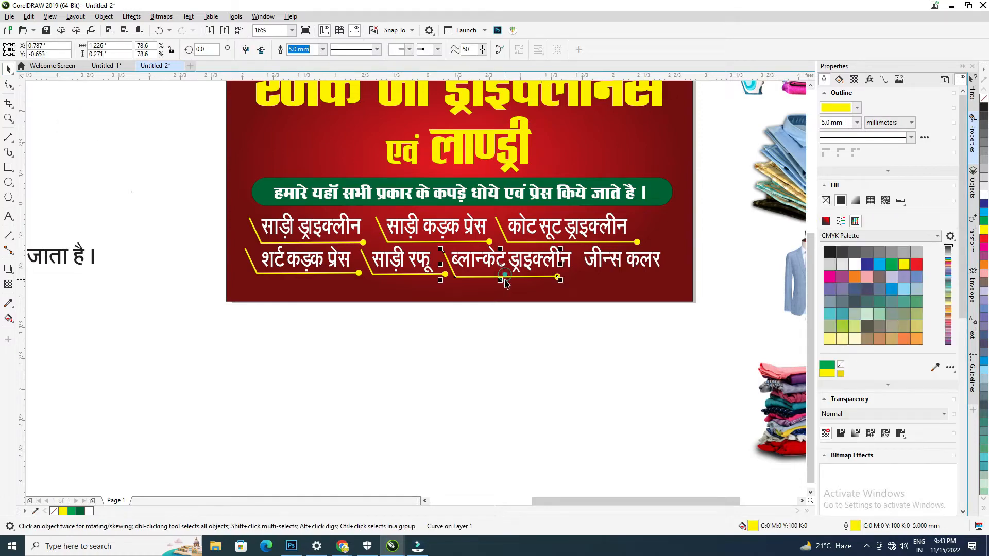
{"action": "left_click_drag", "start_coordinate": [500, 264], "coordinate": [503, 266]}
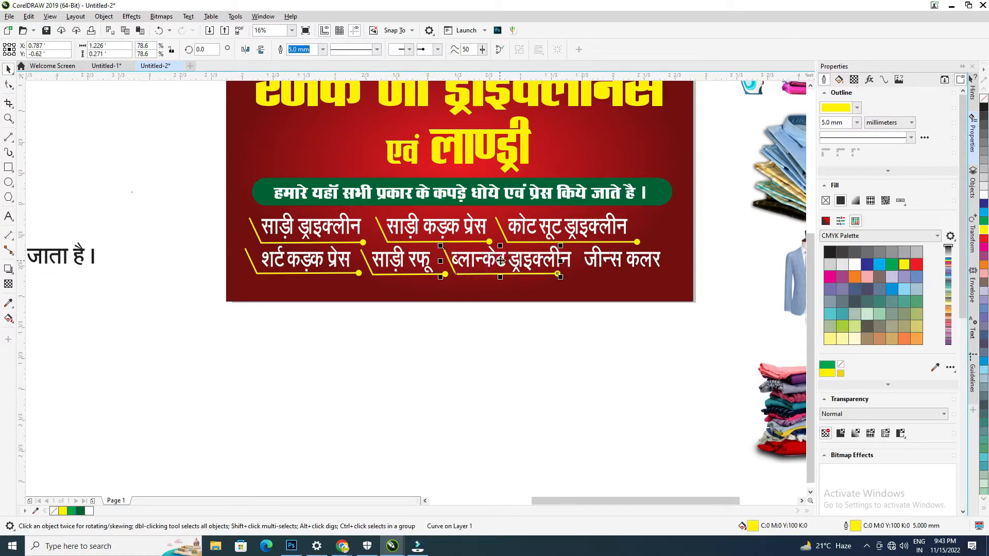
Insert a space before "ब्लान्केट ड्राइक्लीन" in the service list and lengthen its bent line to the end of the text
{"action": "left_click", "coordinate": [581, 339]}
{"action": "key", "text": "F8"}
{"action": "left_click", "coordinate": [457, 259]}
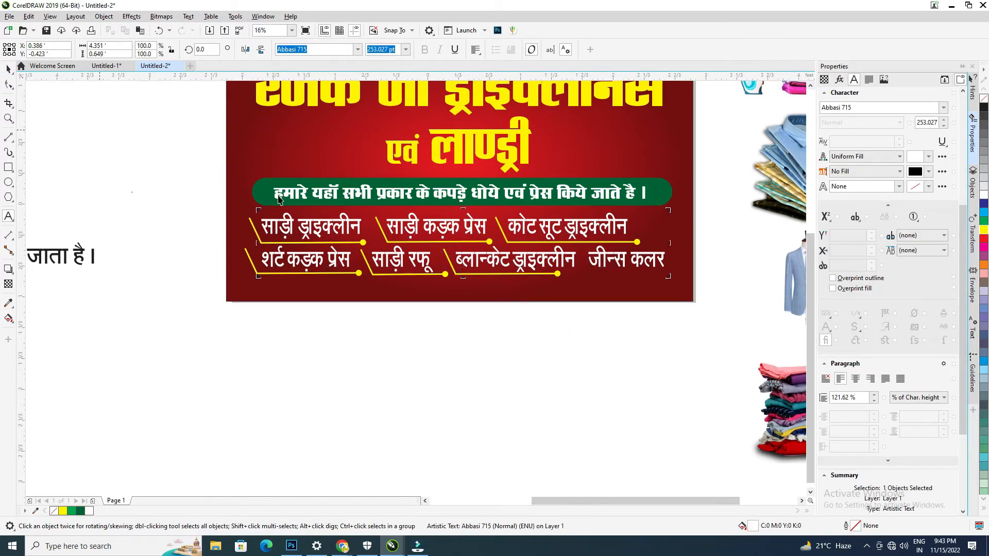
{"action": "left_click", "coordinate": [559, 274]}
{"action": "key", "text": "F10"}
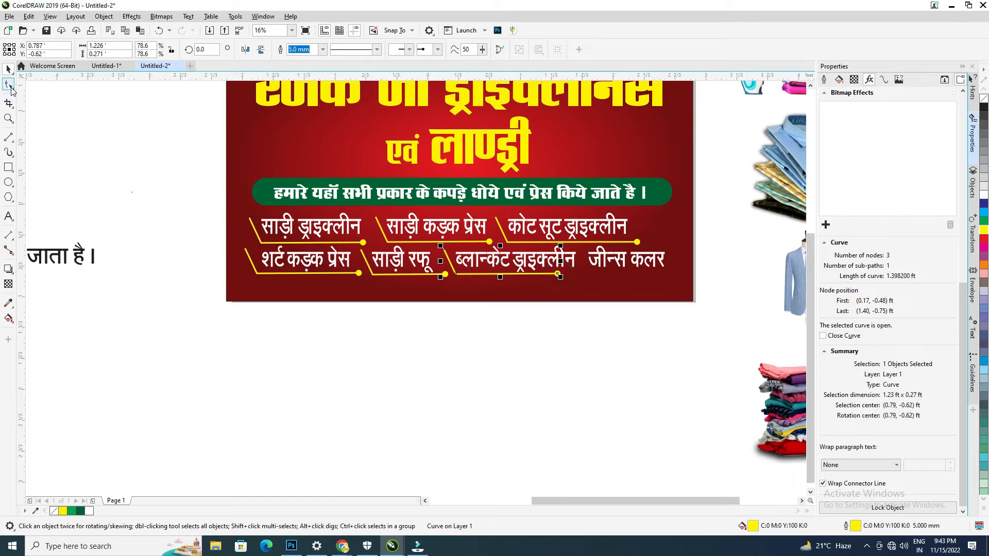
{"action": "left_click_drag", "start_coordinate": [557, 274], "coordinate": [578, 274]}
{"action": "left_click", "coordinate": [7, 69]}
{"action": "left_click", "coordinate": [618, 295]}
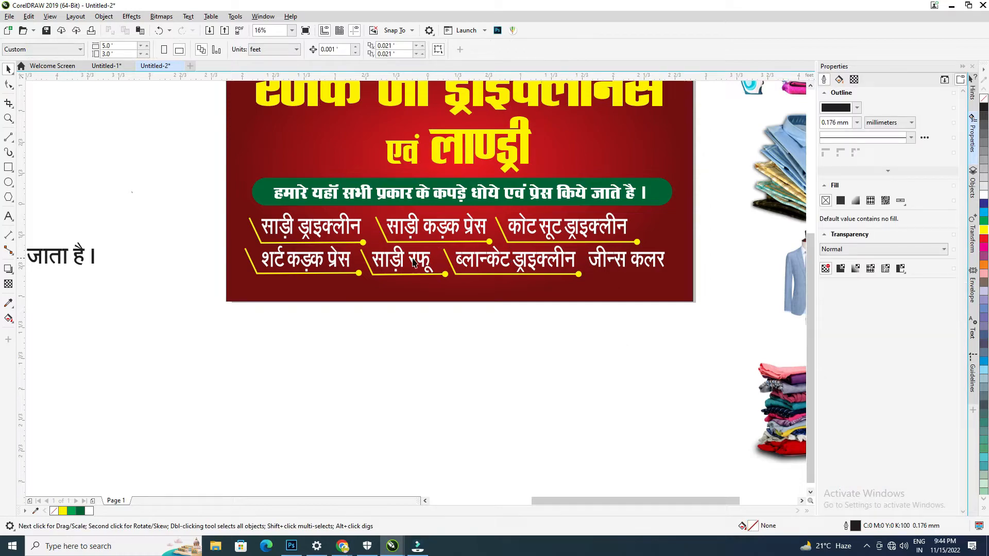
Duplicate the short bent line under "साड़ी रफू" and place the copy under "जीन्स कलर"
{"action": "left_click", "coordinate": [394, 275]}
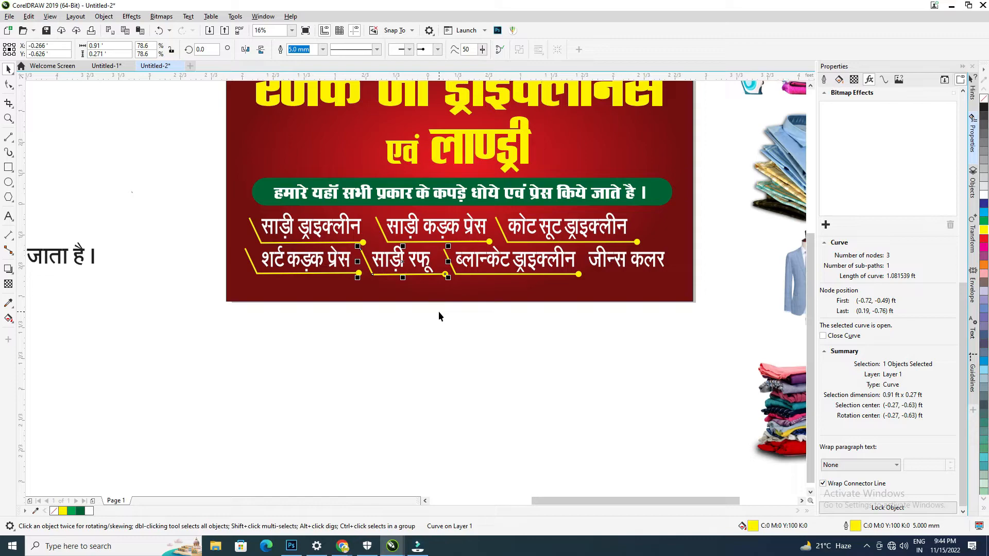
{"action": "key", "text": "ctrl+d"}
{"action": "left_click_drag", "start_coordinate": [405, 260], "coordinate": [622, 267]}
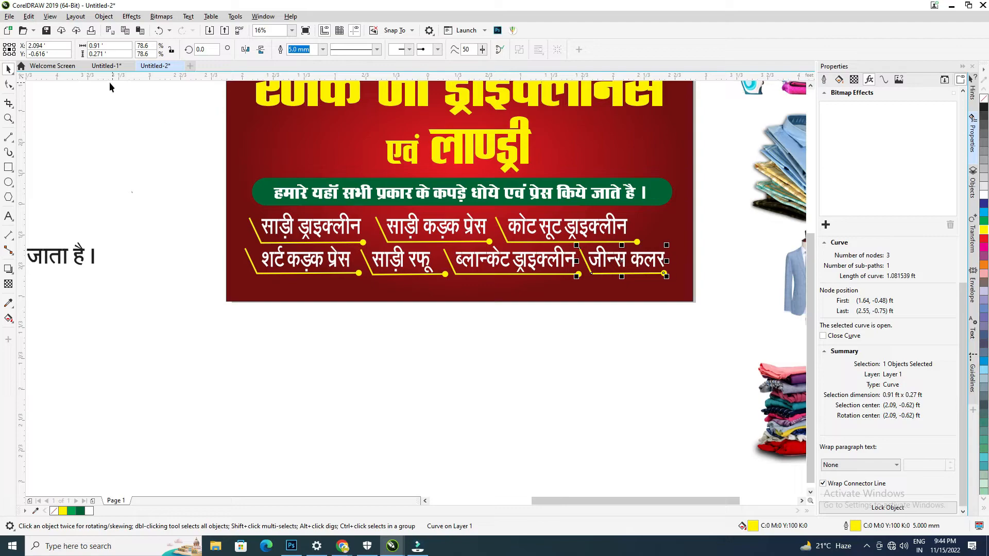
{"action": "left_click", "coordinate": [99, 116]}
{"action": "left_click_drag", "start_coordinate": [682, 372], "coordinate": [497, 298]}
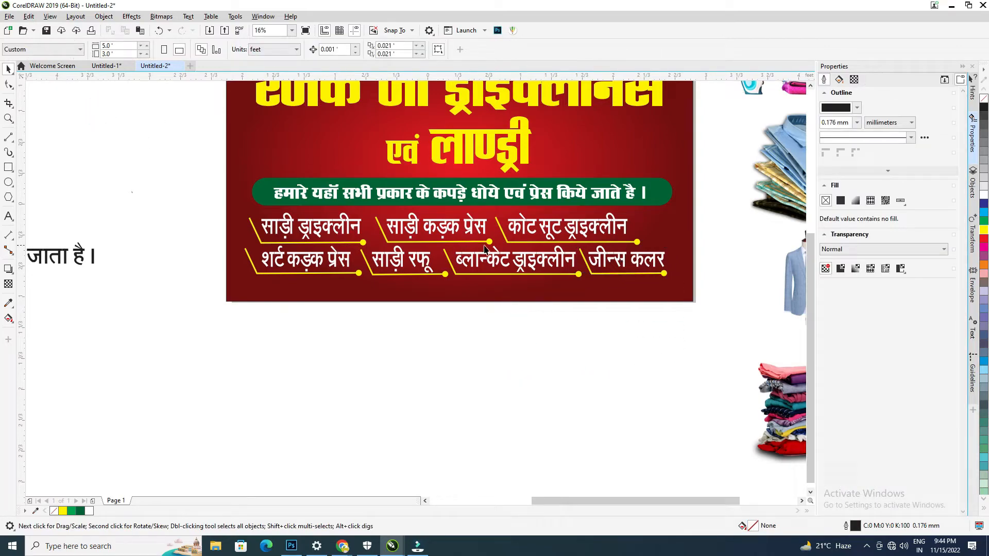
{"action": "scroll", "coordinate": [503, 257], "scroll_direction": "down", "scroll_amount": 2}
{"action": "scroll", "coordinate": [537, 258], "scroll_direction": "up", "scroll_amount": 2}
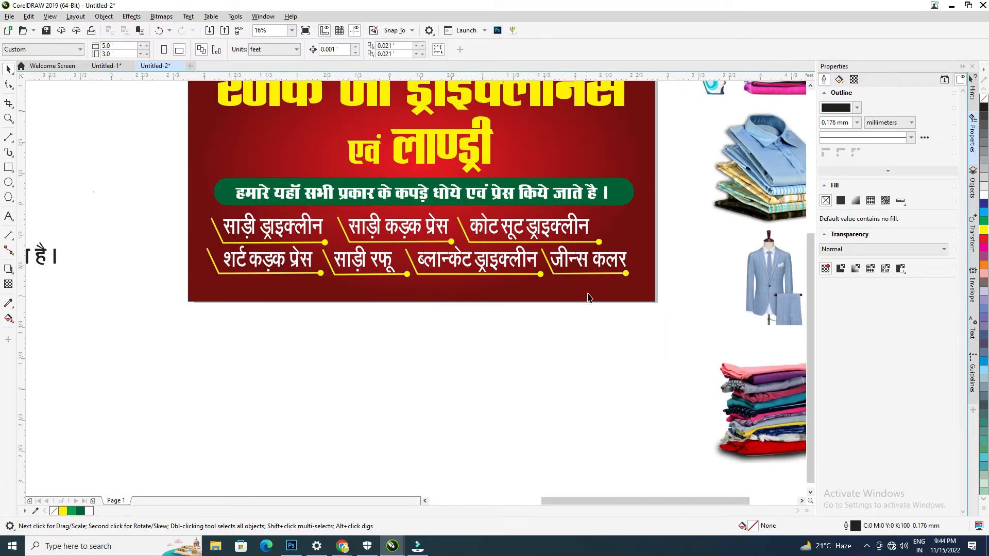
Move the four second-row bent lines down slightly together and deselect them
{"action": "left_click", "coordinate": [324, 276]}
{"action": "left_click", "coordinate": [407, 275], "text": "shift"}
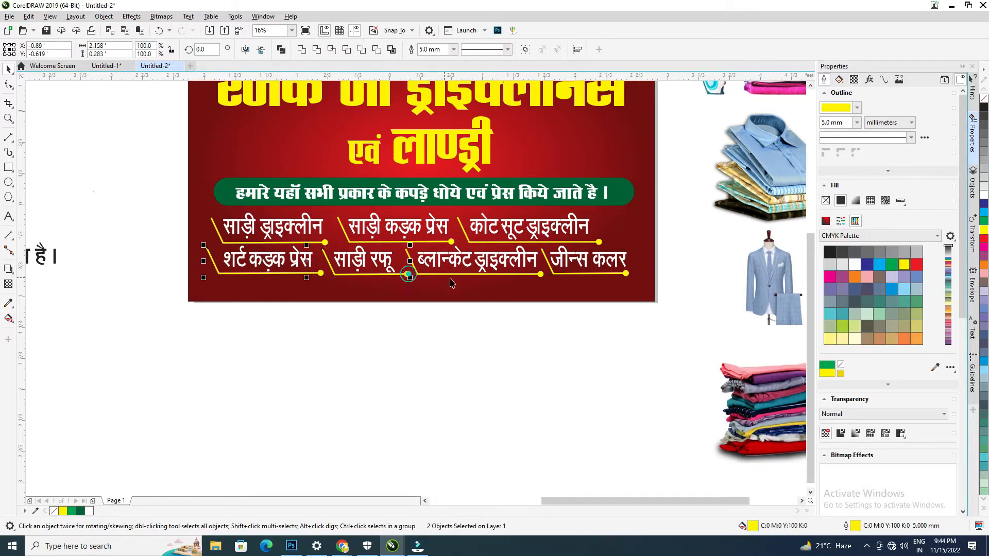
{"action": "left_click", "coordinate": [540, 274], "text": "shift"}
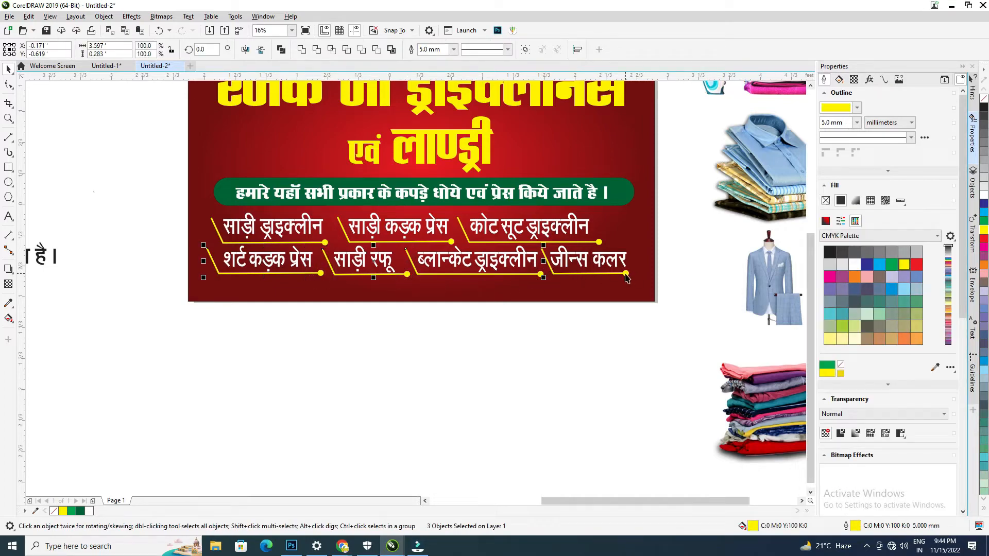
{"action": "left_click", "coordinate": [624, 274], "text": "shift"}
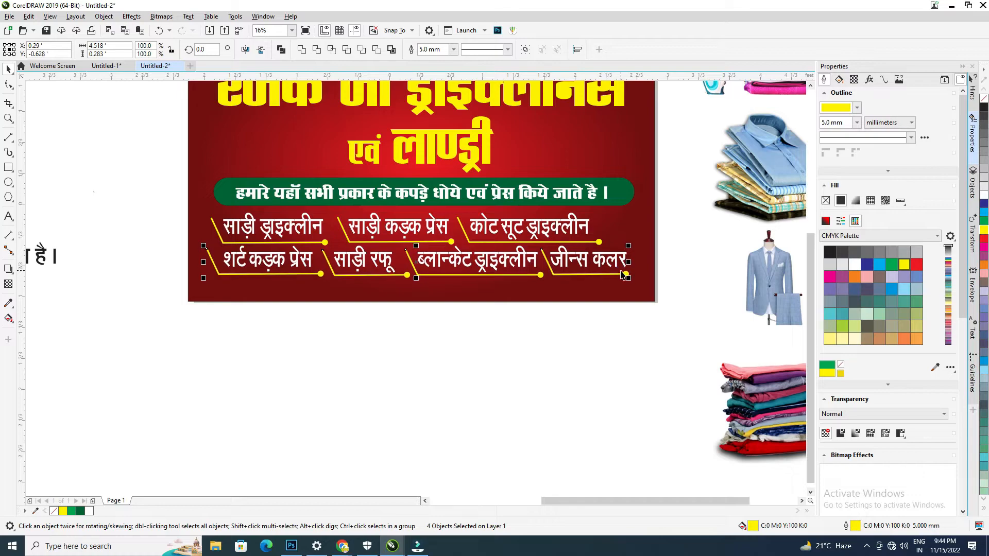
{"action": "left_click", "coordinate": [497, 430]}
Increase the line spacing of the white service list to about 130.6% of character height
{"action": "left_click", "coordinate": [281, 263]}
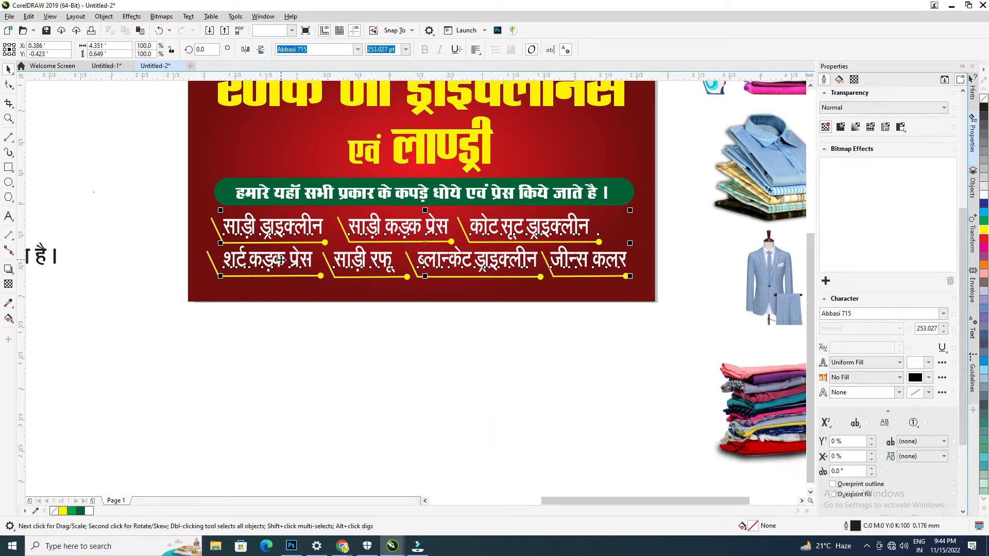
{"action": "key", "text": "F10"}
{"action": "left_click_drag", "start_coordinate": [219, 276], "coordinate": [219, 278]}
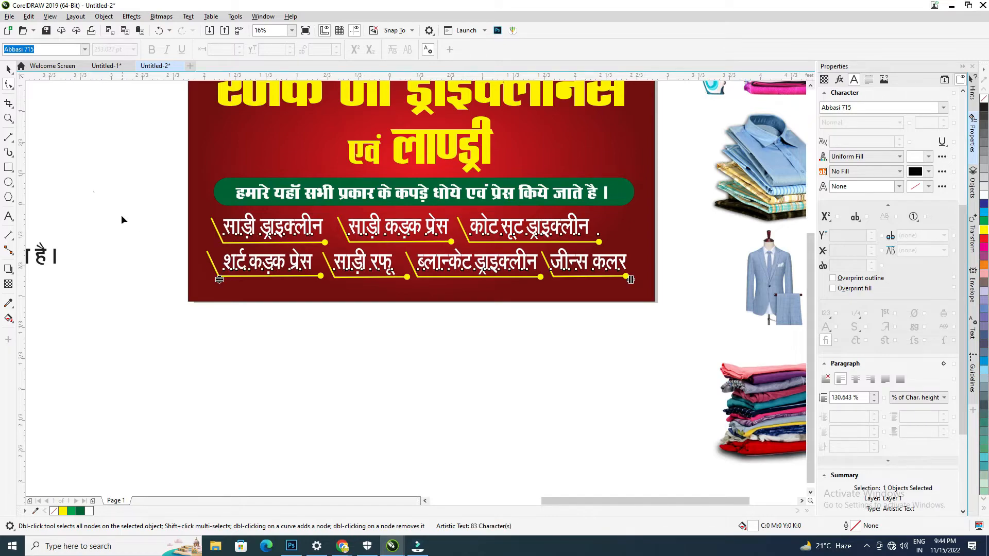
{"action": "left_click", "coordinate": [8, 70]}
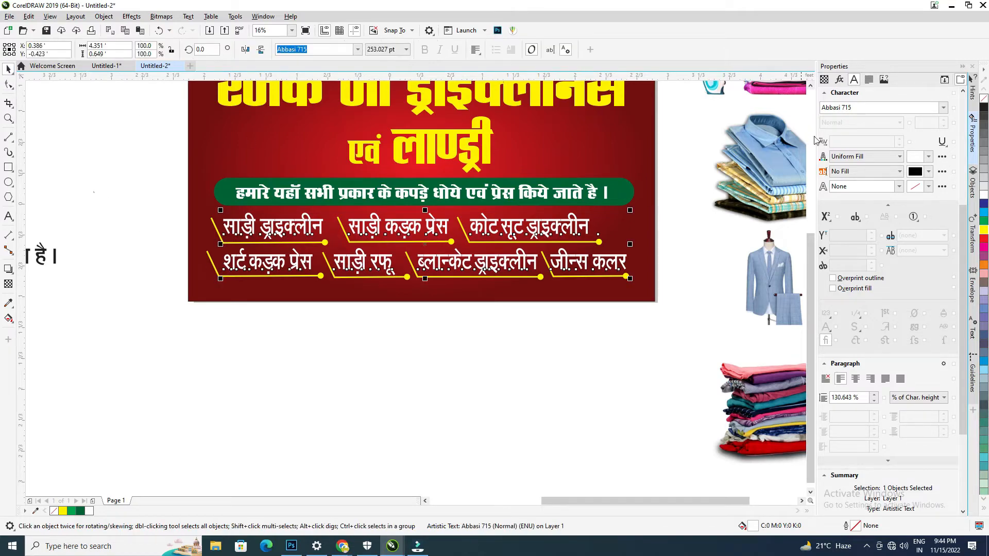
Change the service list font to RAJ AKASH and scale the text to about 208.8 pt
{"action": "left_click", "coordinate": [859, 107]}
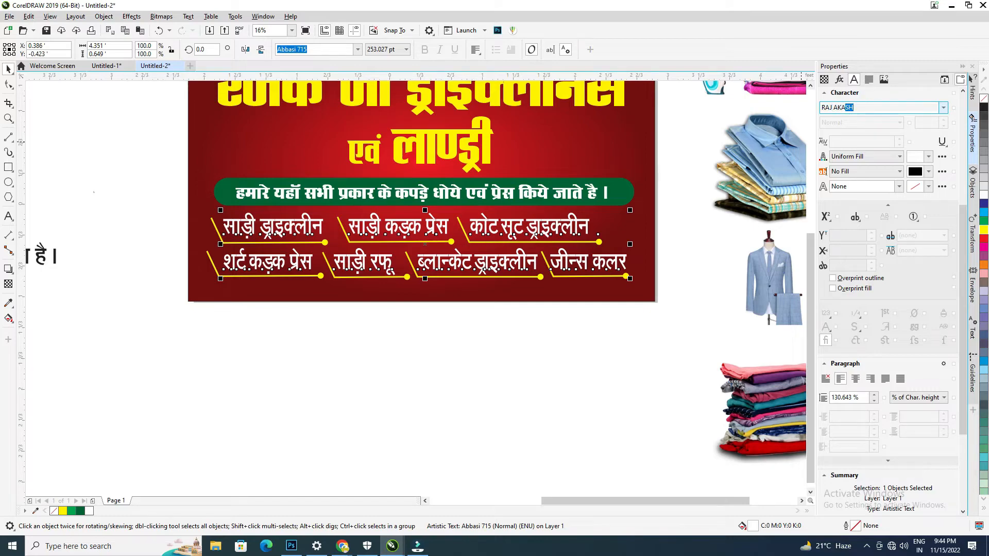
{"action": "key", "text": "Return"}
{"action": "left_click_drag", "start_coordinate": [669, 292], "coordinate": [663, 282]}
Insert spaces between the services in both rows so each one sits over its own yellow bent line
{"action": "double_click", "coordinate": [334, 221]}
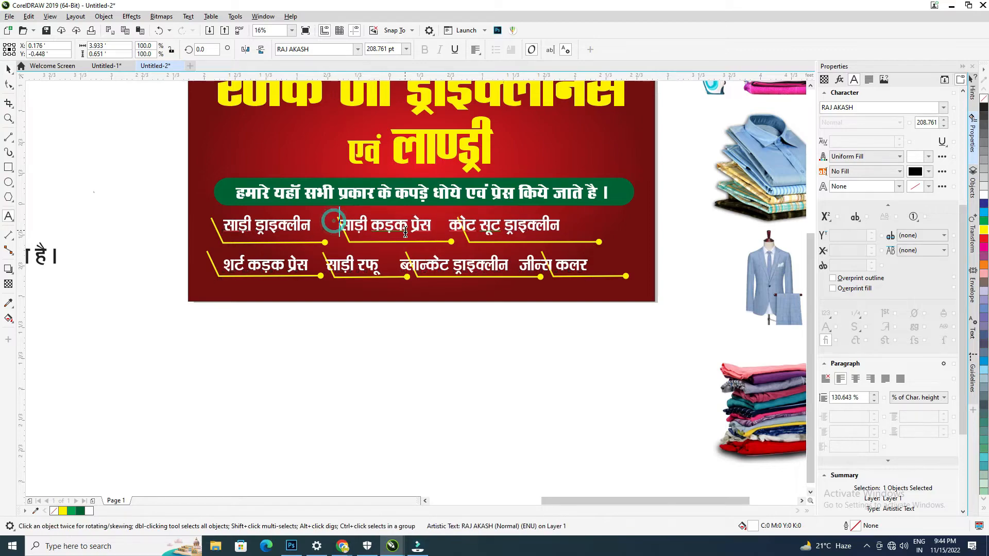
{"action": "left_click", "coordinate": [463, 225]}
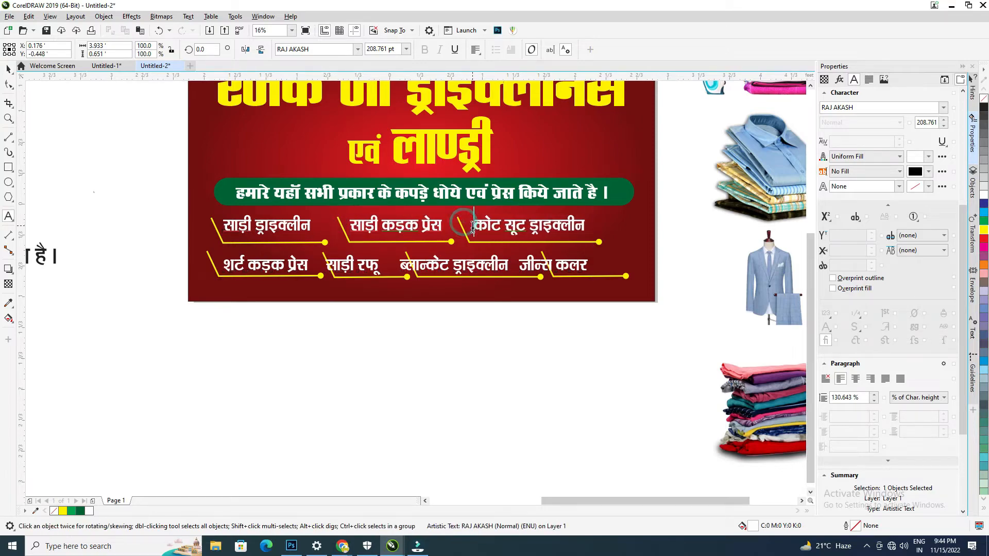
{"action": "left_click", "coordinate": [328, 266]}
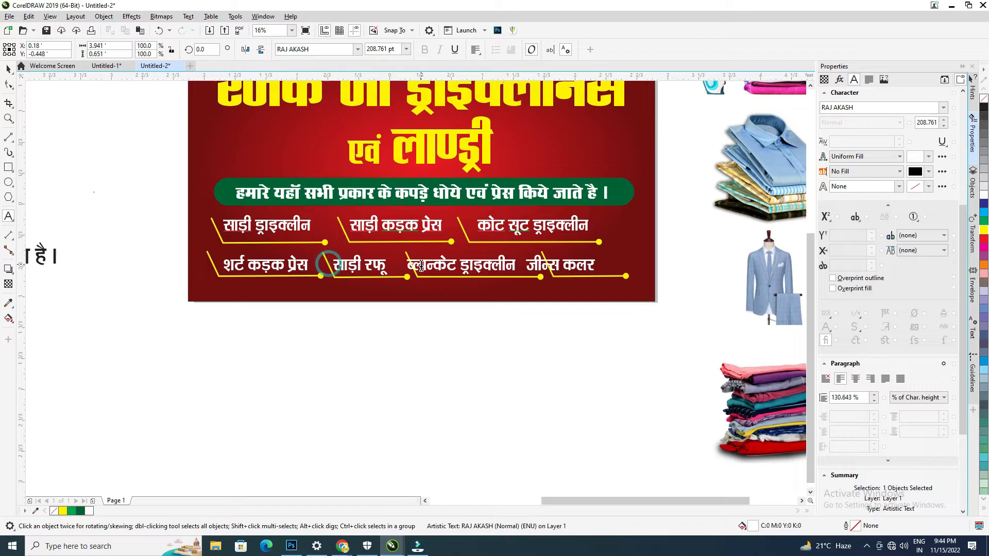
{"action": "left_click", "coordinate": [548, 265]}
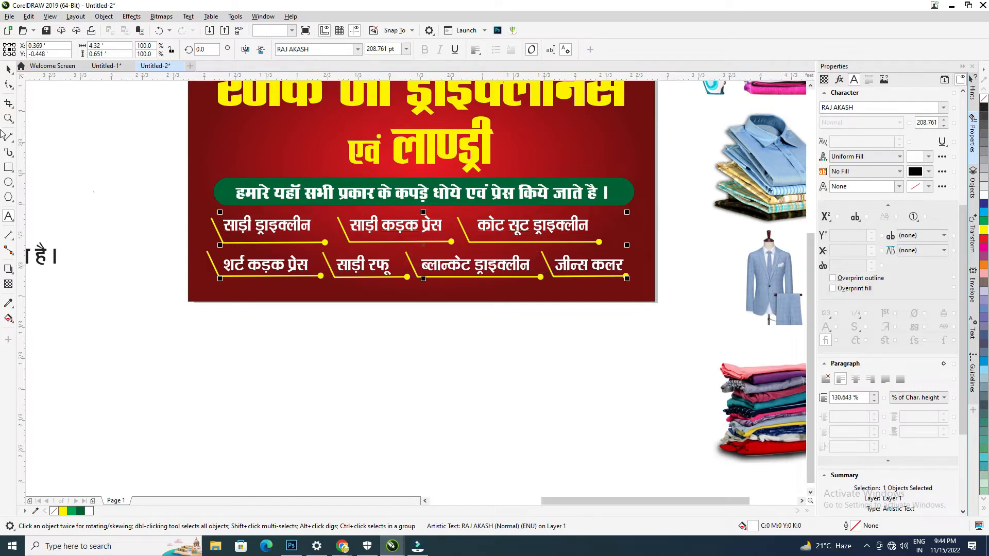
Tighten the line spacing of the white service list to about 105% of character height
{"action": "left_click", "coordinate": [6, 88]}
{"action": "left_click_drag", "start_coordinate": [218, 280], "coordinate": [221, 267]}
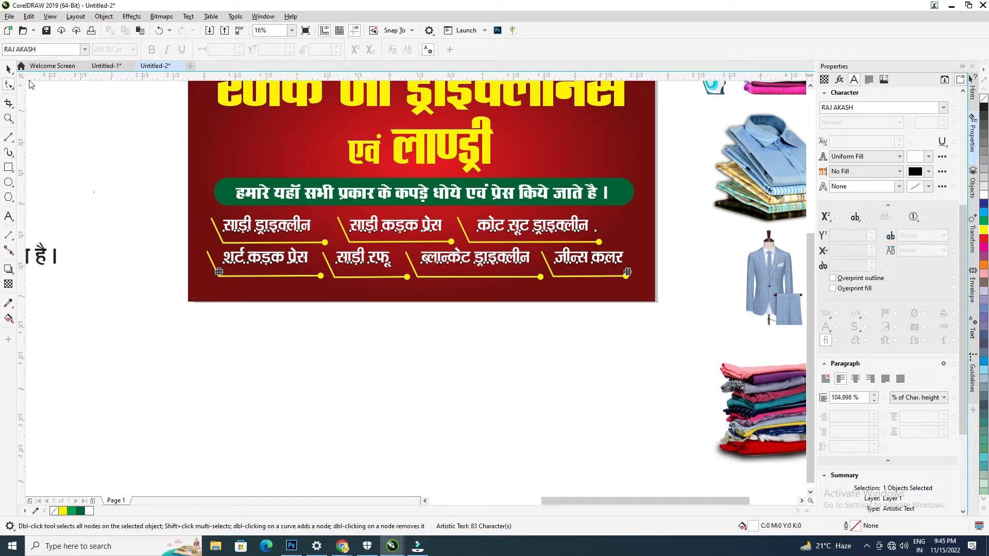
{"action": "left_click", "coordinate": [8, 69]}
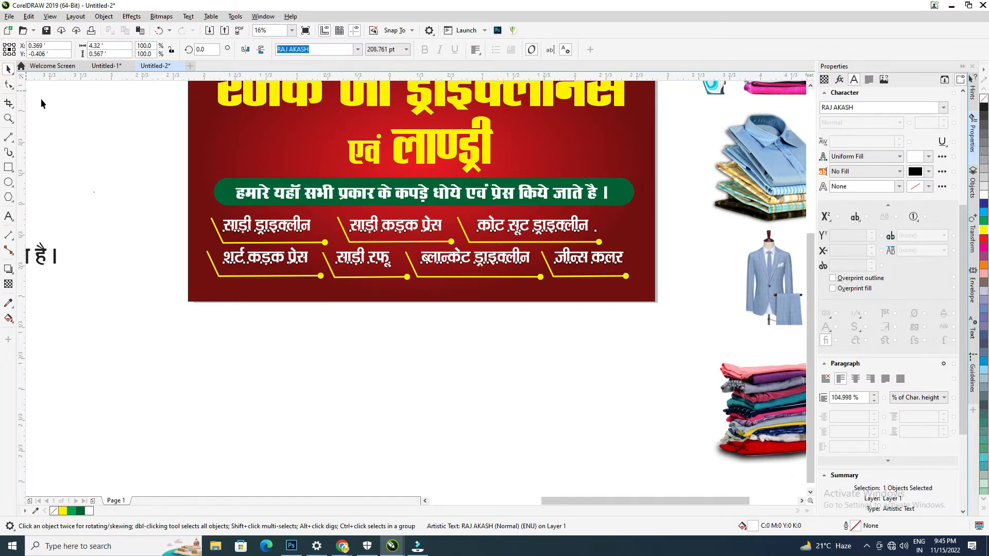
Raise the first-row bent lines closer to their services and align the three lines at their bottom edges
{"action": "left_click", "coordinate": [470, 242]}
{"action": "left_click_drag", "start_coordinate": [469, 242], "coordinate": [473, 239]}
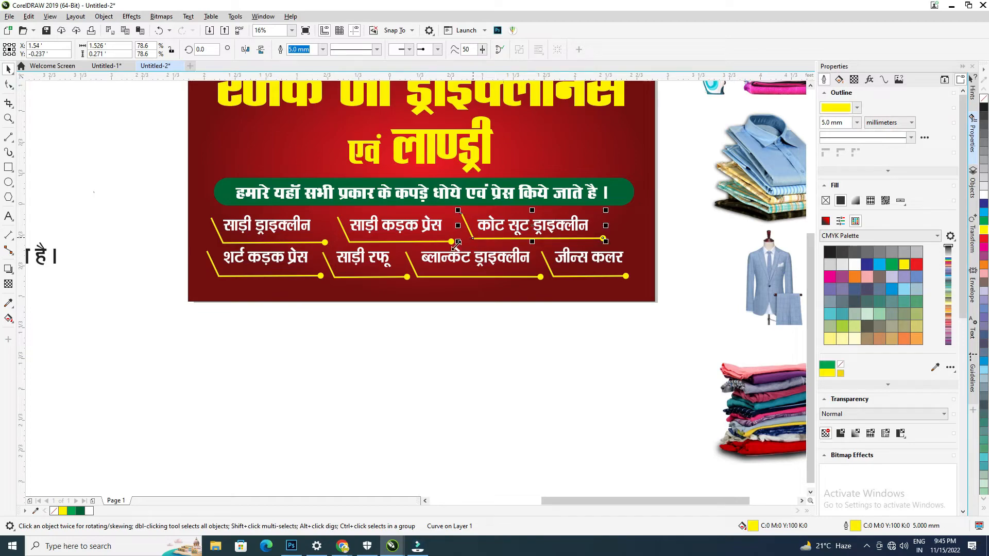
{"action": "left_click_drag", "start_coordinate": [349, 242], "coordinate": [350, 240]}
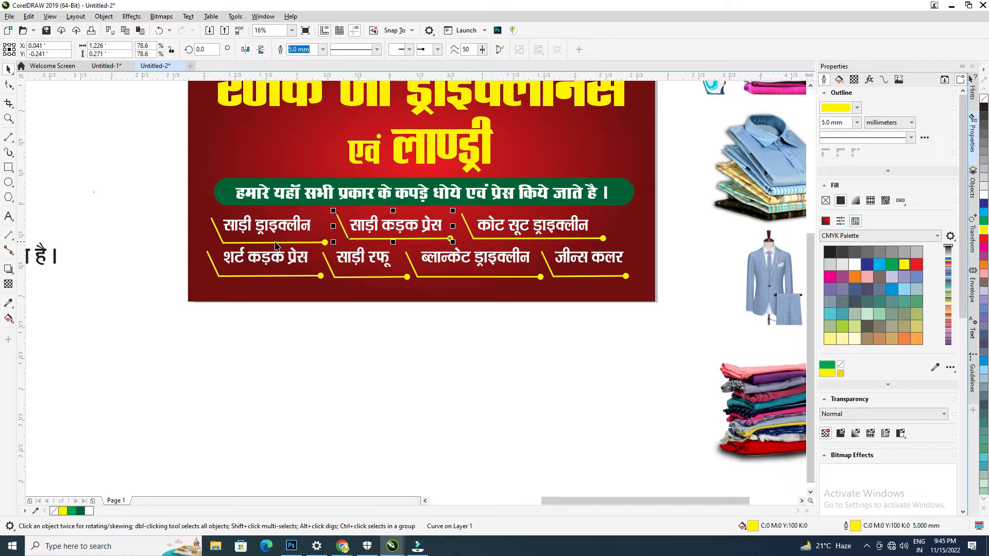
{"action": "left_click", "coordinate": [272, 242], "text": "shift"}
{"action": "left_click", "coordinate": [478, 238], "text": "shift"}
{"action": "left_click", "coordinate": [450, 240], "text": "shift"}
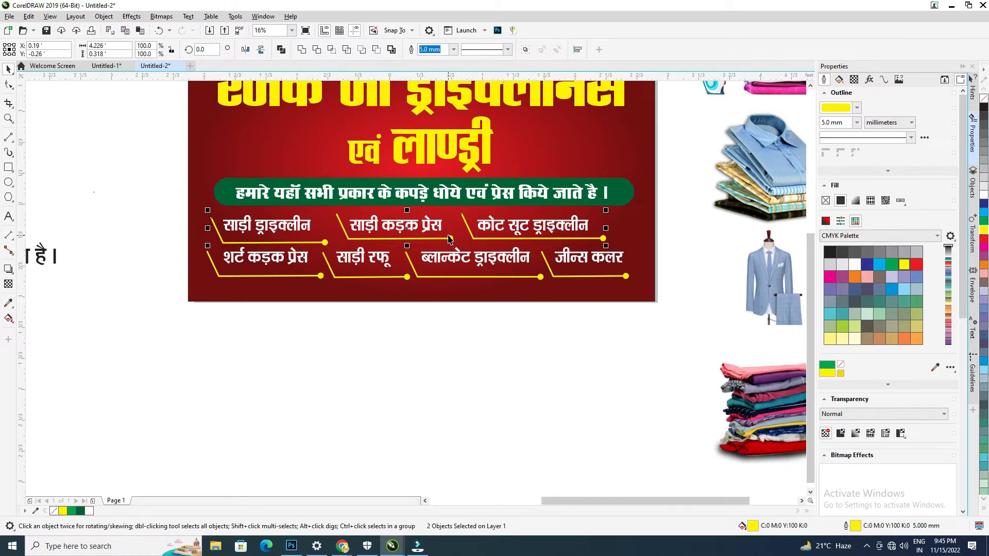
{"action": "key", "text": "b"}
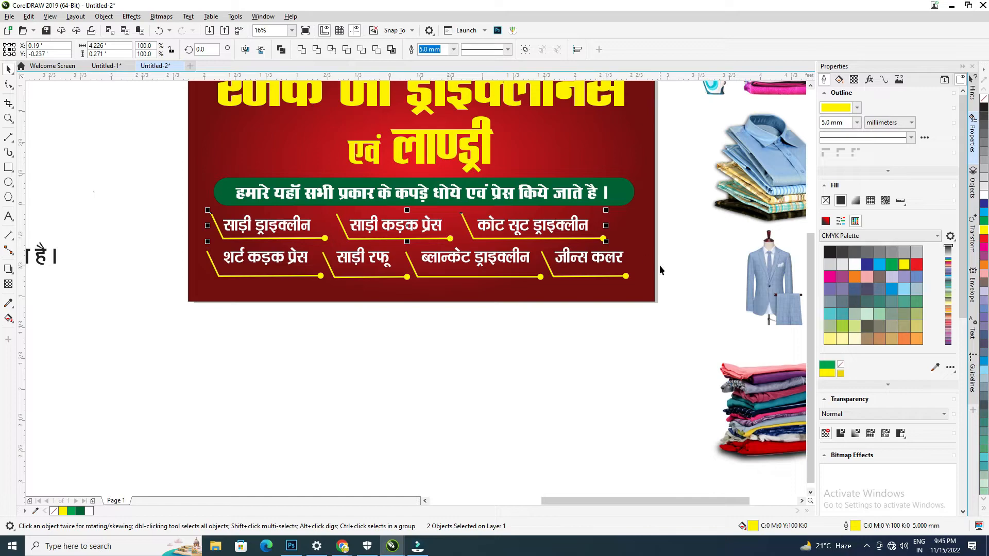
Align the four second-row bent lines by their centers at one height and nudge them up closer to their services
{"action": "left_click", "coordinate": [577, 326]}
{"action": "left_click", "coordinate": [320, 276]}
{"action": "left_click", "coordinate": [407, 277], "text": "shift"}
{"action": "left_click", "coordinate": [540, 278], "text": "shift"}
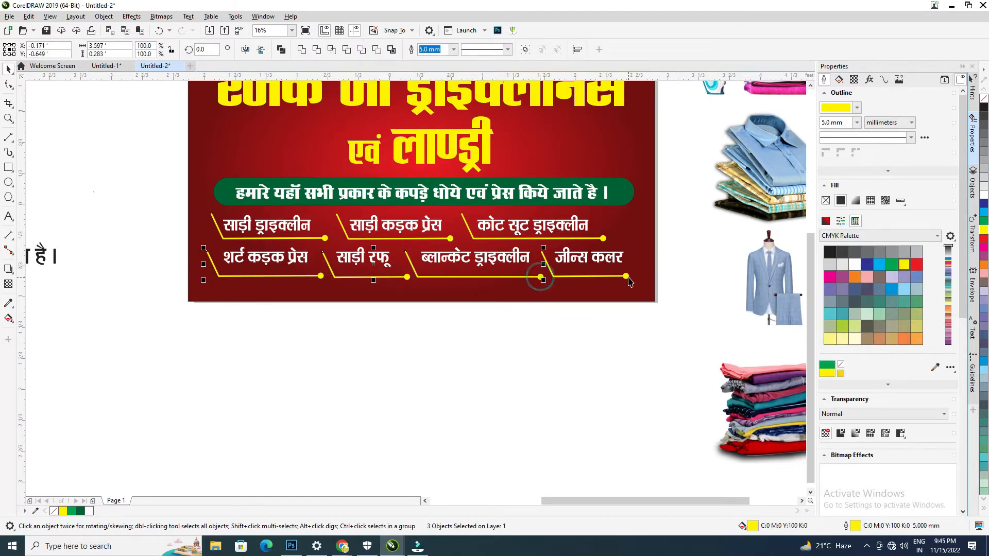
{"action": "left_click", "coordinate": [626, 277], "text": "shift"}
{"action": "left_click", "coordinate": [635, 286], "text": "shift"}
{"action": "left_click", "coordinate": [626, 276], "text": "shift"}
{"action": "key", "text": "e"}
{"action": "key", "text": "Up"}
{"action": "key", "text": "Up"}
{"action": "key", "text": "Up"}
{"action": "key", "text": "Up"}
{"action": "key", "text": "Up"}
{"action": "key", "text": "Up"}
{"action": "key", "text": "Up"}
{"action": "key", "text": "Up"}
{"action": "key", "text": "Up"}
{"action": "left_click", "coordinate": [689, 251]}
Scale the service list and all its bent lines down together slightly so the rows end farther from the banner's edge
{"action": "scroll", "coordinate": [688, 247], "scroll_direction": "down", "scroll_amount": 2}
{"action": "scroll", "coordinate": [595, 236], "scroll_direction": "up", "scroll_amount": 2}
{"action": "left_click_drag", "start_coordinate": [704, 294], "coordinate": [192, 200]}
{"action": "left_click_drag", "start_coordinate": [626, 275], "coordinate": [610, 272]}
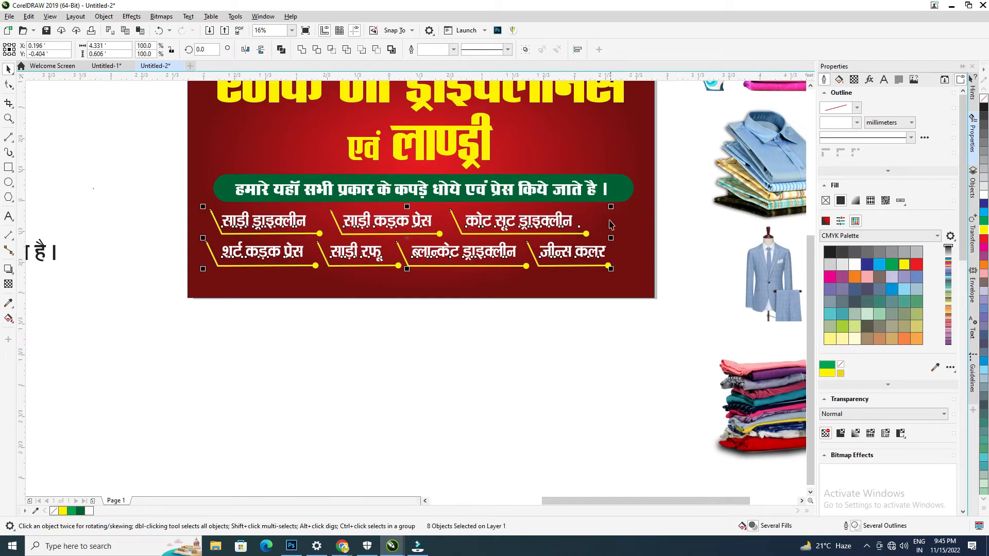
{"action": "left_click", "coordinate": [693, 255]}
{"action": "left_click", "coordinate": [324, 279]}
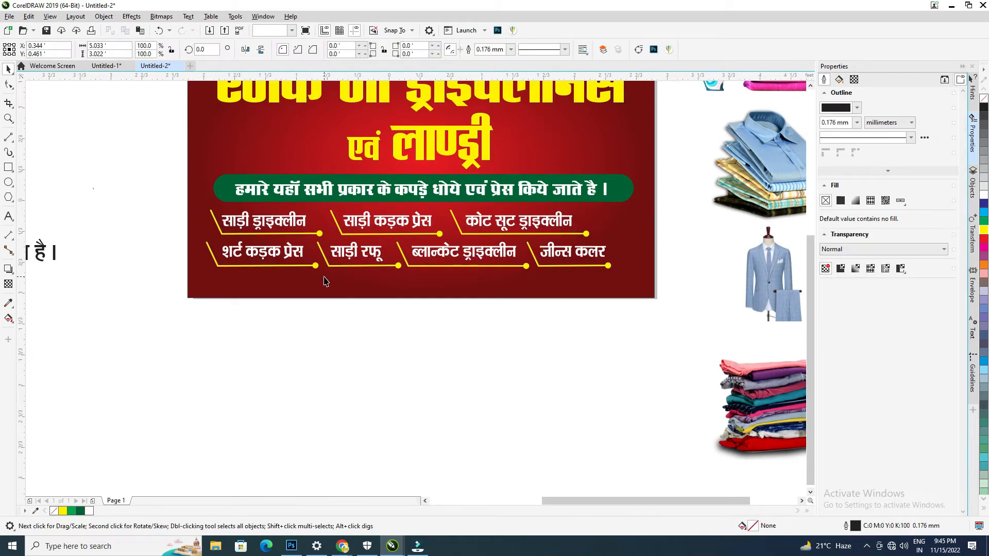
{"action": "left_click", "coordinate": [324, 278]}
{"action": "left_click", "coordinate": [432, 327]}
{"action": "double_click", "coordinate": [579, 285]}
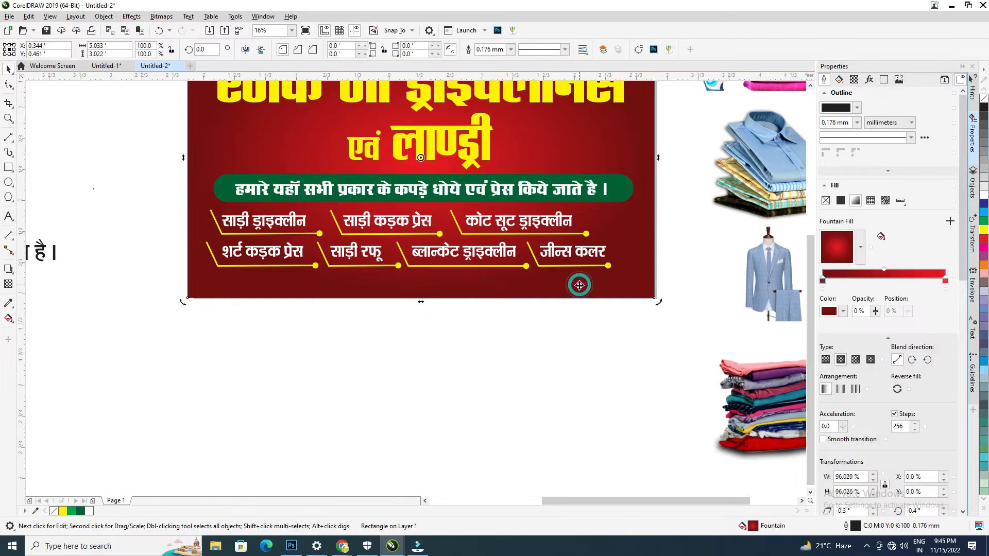
{"action": "left_click", "coordinate": [91, 173]}
Draw a rectangle about 5.8 x 0.53 ft across the banner's lower edge, filled dark green without an outline
{"action": "key", "text": "F6"}
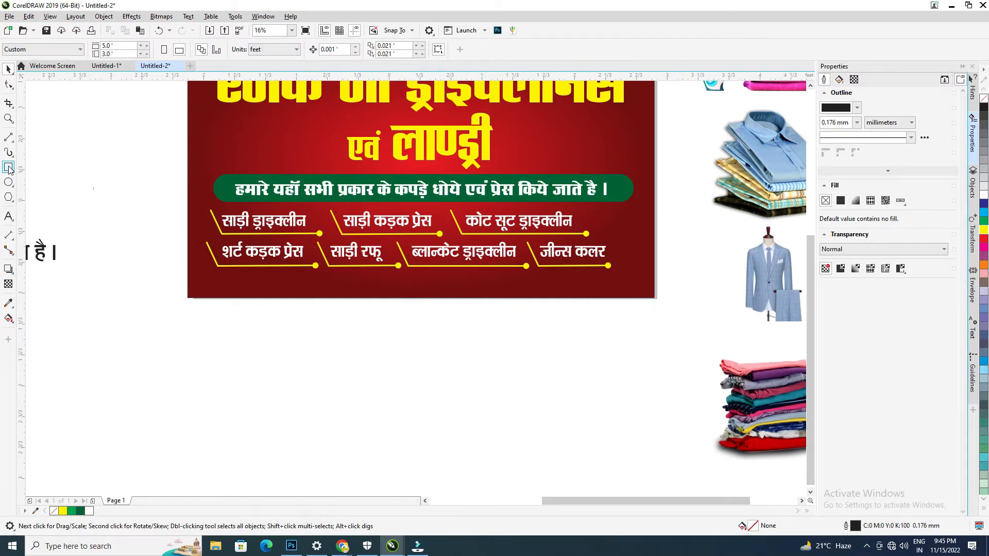
{"action": "mouse_move", "coordinate": [147, 267]}
{"action": "left_mouse_down"}
{"action": "mouse_move", "coordinate": [637, 345]}
{"action": "mouse_move", "coordinate": [686, 317]}
{"action": "left_mouse_up"}
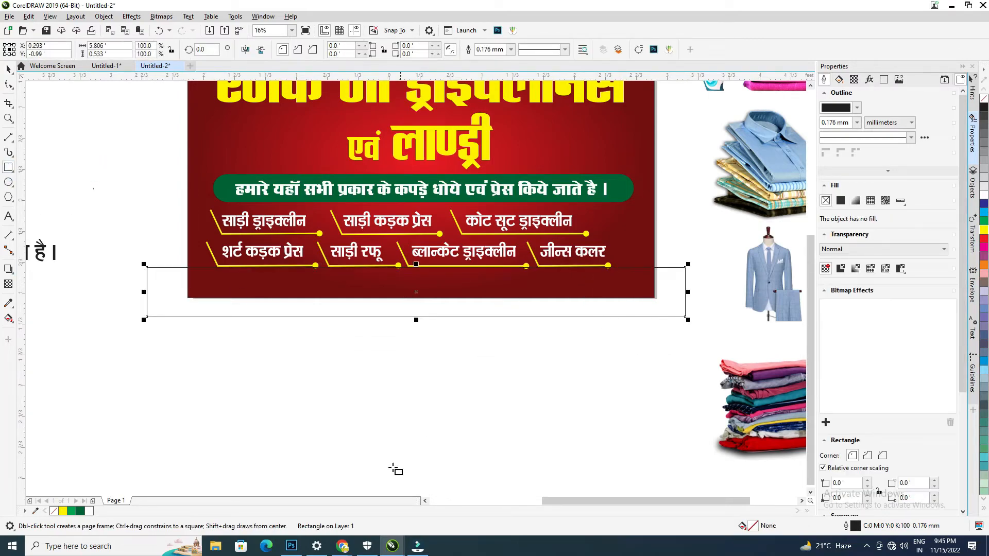
{"action": "left_click", "coordinate": [82, 511]}
{"action": "right_click", "coordinate": [54, 511]}
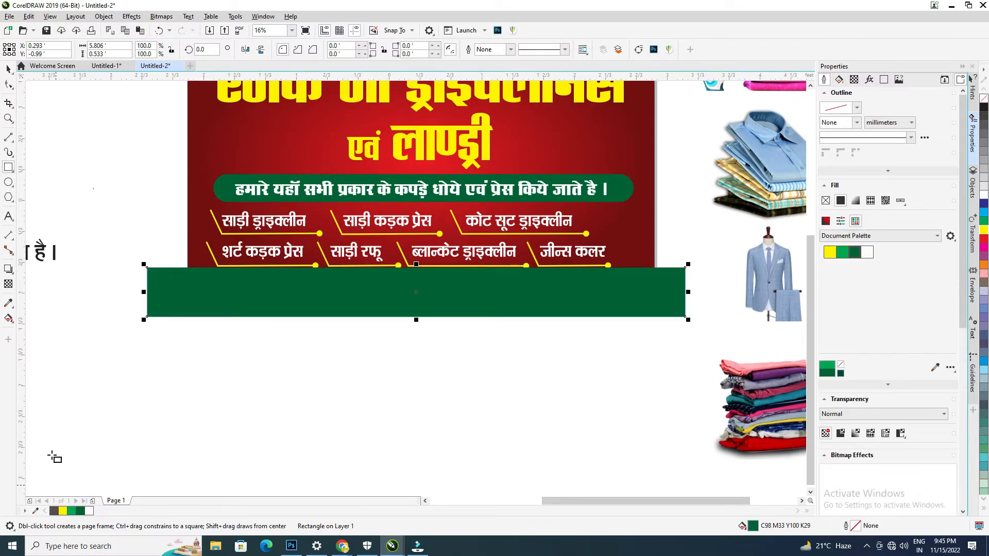
Move the dark green rectangle down slightly and PowerClip it inside the red banner background
{"action": "left_click", "coordinate": [8, 70]}
{"action": "left_click_drag", "start_coordinate": [356, 287], "coordinate": [357, 295]}
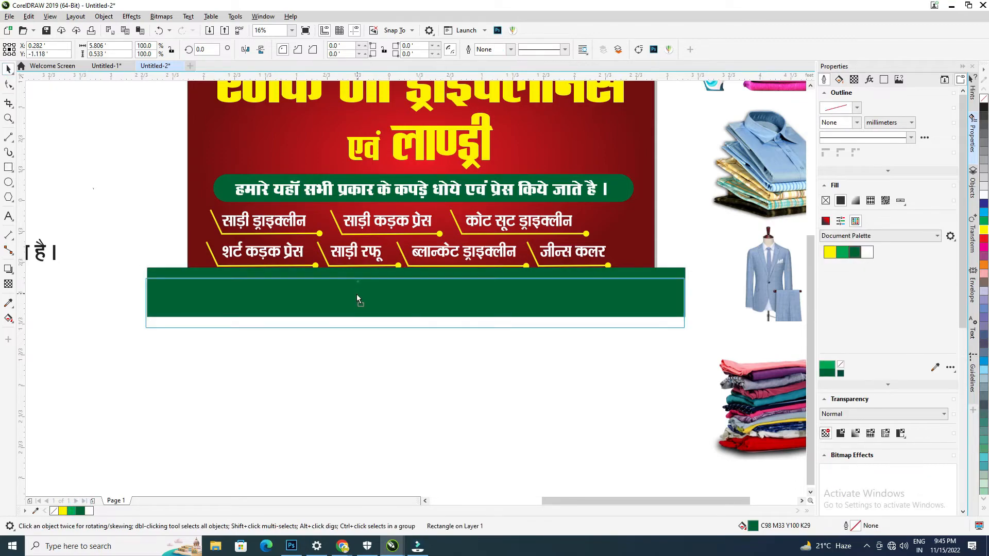
{"action": "right_click", "coordinate": [386, 291]}
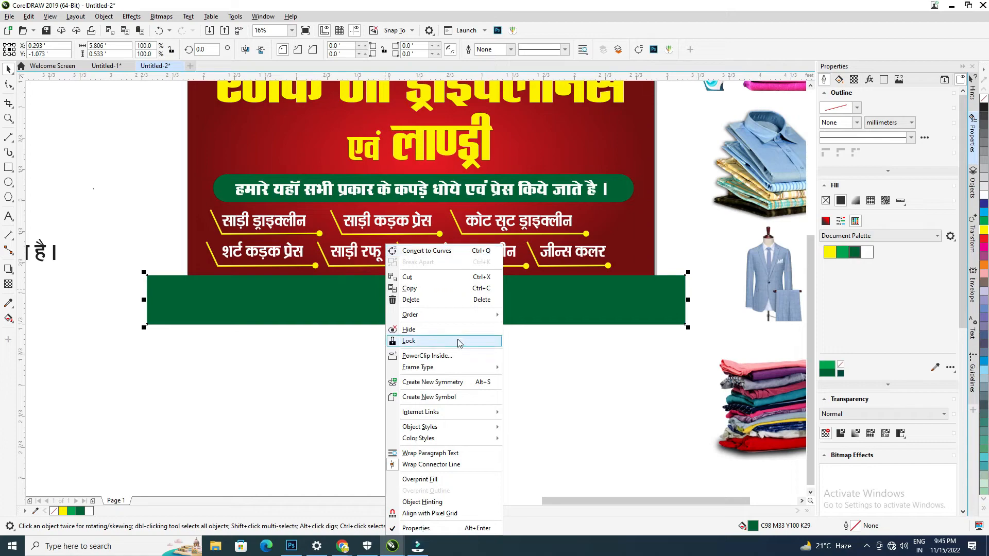
{"action": "left_click", "coordinate": [486, 355]}
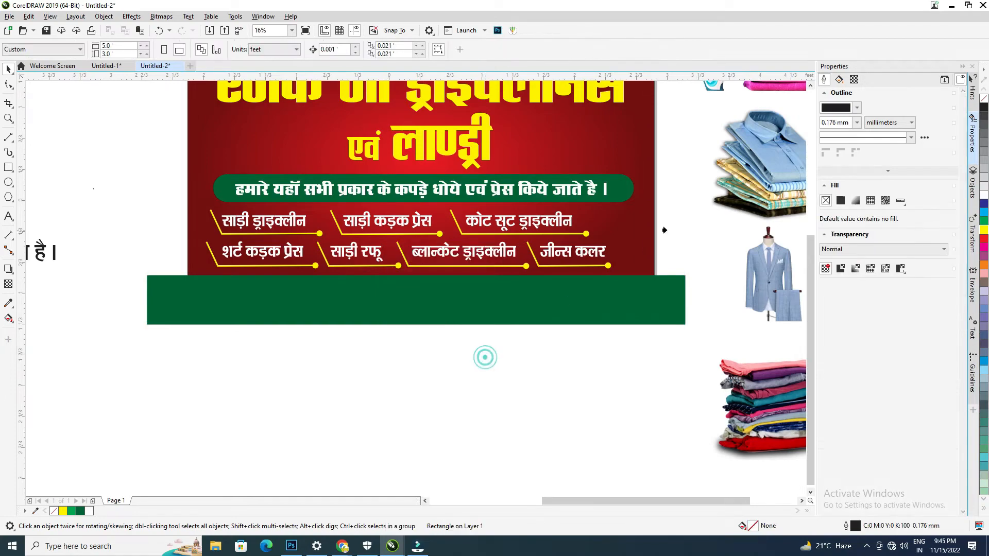
{"action": "left_click", "coordinate": [645, 231]}
Edit the banner's PowerClip contents to raise the dark green strip slightly, and finish editing
{"action": "left_click", "coordinate": [620, 362]}
{"action": "double_click", "coordinate": [546, 284]}
{"action": "left_click_drag", "start_coordinate": [545, 282], "coordinate": [544, 278]}
{"action": "left_click", "coordinate": [544, 279]}
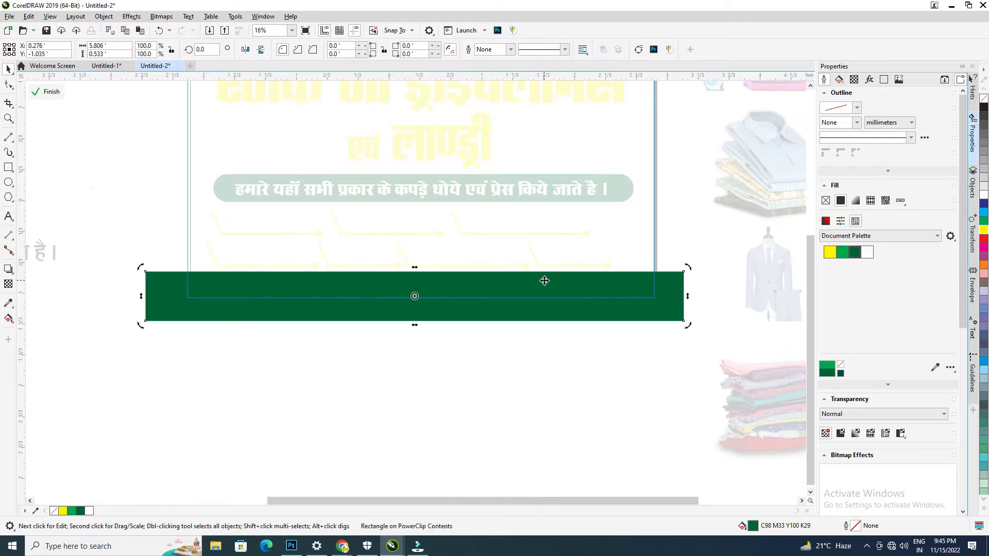
{"action": "left_click", "coordinate": [42, 96]}
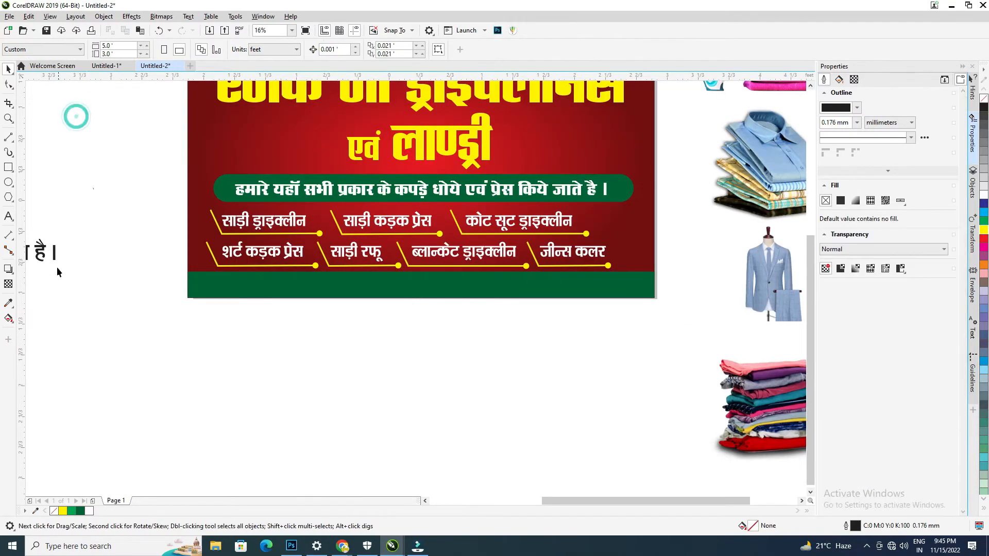
Move the line शादीयों एवं अन्य अवसरों में आर्डर लिया जाता है onto the green strip and set its font to Abbasi Himalaya
{"action": "left_click", "coordinate": [44, 251]}
{"action": "scroll", "coordinate": [125, 249], "scroll_direction": "down", "scroll_amount": 1}
{"action": "left_click_drag", "start_coordinate": [71, 249], "coordinate": [342, 269]}
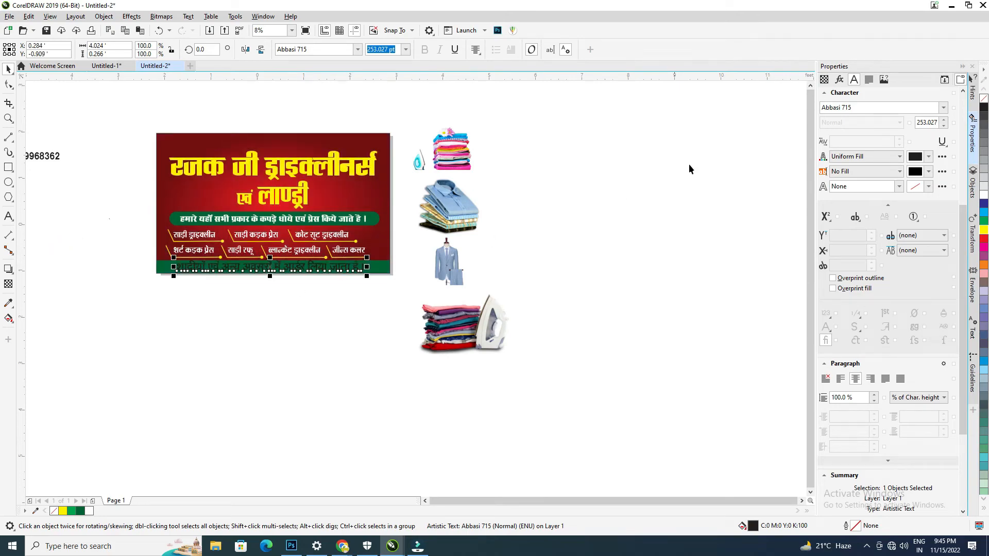
{"action": "left_click", "coordinate": [863, 108]}
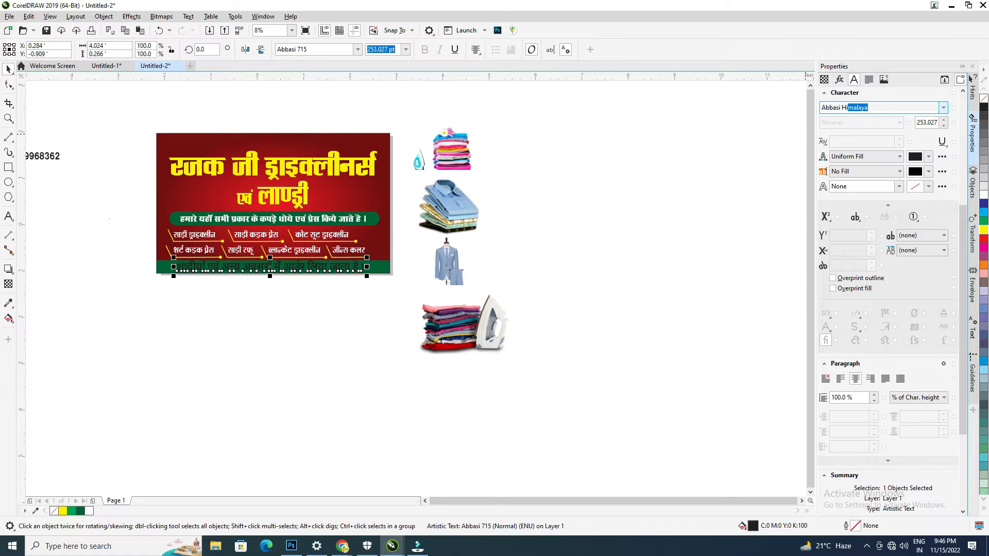
{"action": "type", "text": "Abbasi Hi"}
{"action": "key", "text": "Return"}
{"action": "scroll", "coordinate": [240, 246], "scroll_direction": "up", "scroll_amount": 1}
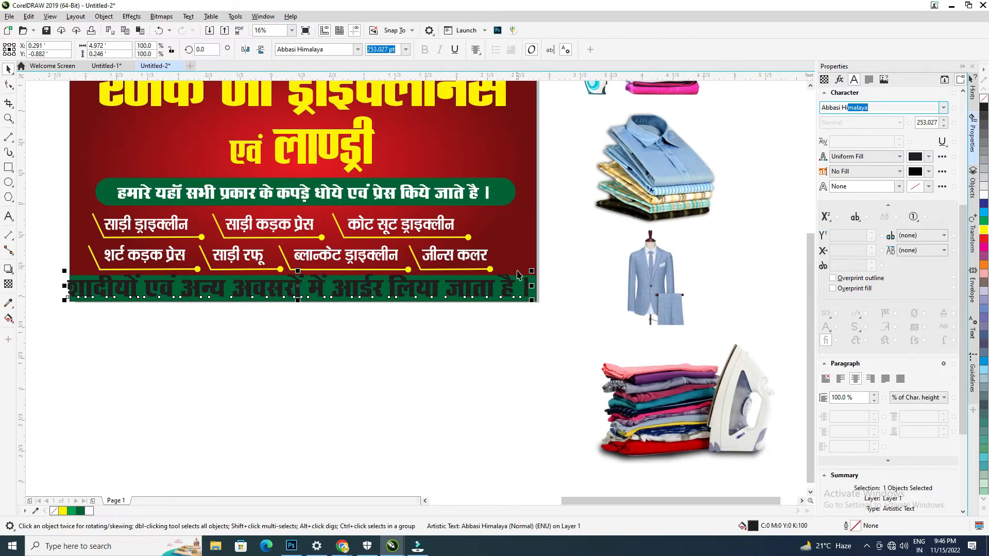
Scale the green strip's text to about 178.2 pt, position it inside the strip and fill it white
{"action": "left_click_drag", "start_coordinate": [531, 269], "coordinate": [506, 275]}
{"action": "left_click_drag", "start_coordinate": [389, 286], "coordinate": [395, 288]}
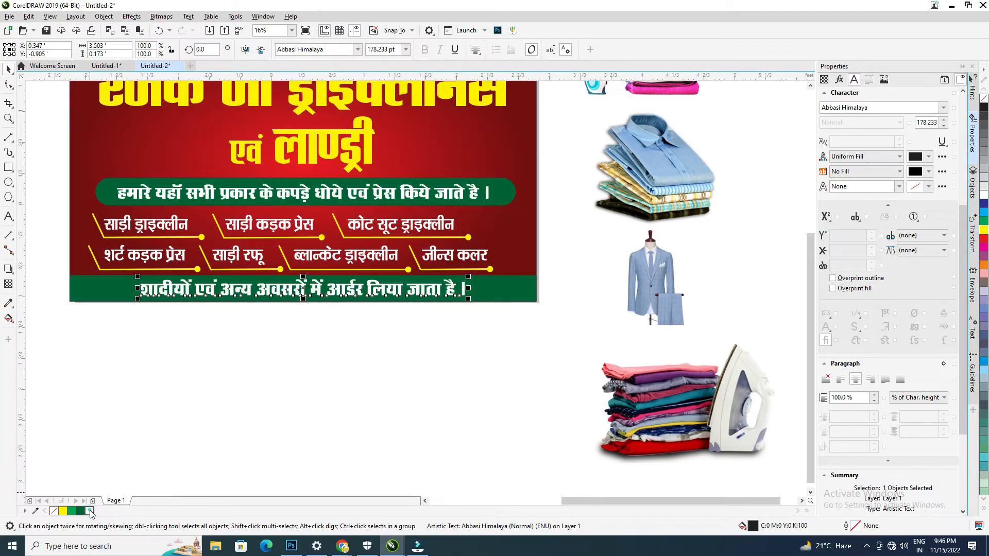
{"action": "left_click", "coordinate": [252, 406]}
Try a yellow fill on the green strip's text and return it to white
{"action": "scroll", "coordinate": [323, 367], "scroll_direction": "down", "scroll_amount": 2}
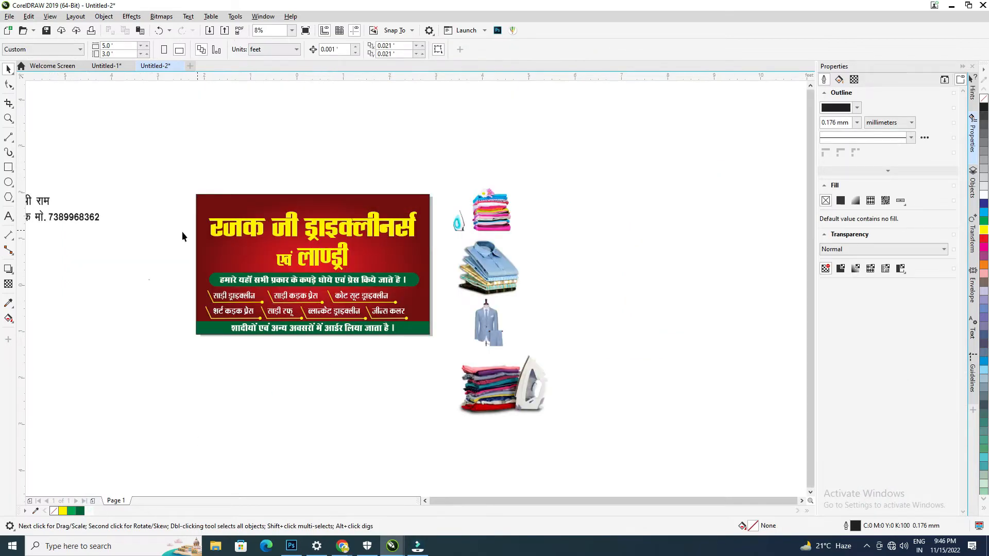
{"action": "scroll", "coordinate": [160, 237], "scroll_direction": "up", "scroll_amount": 2}
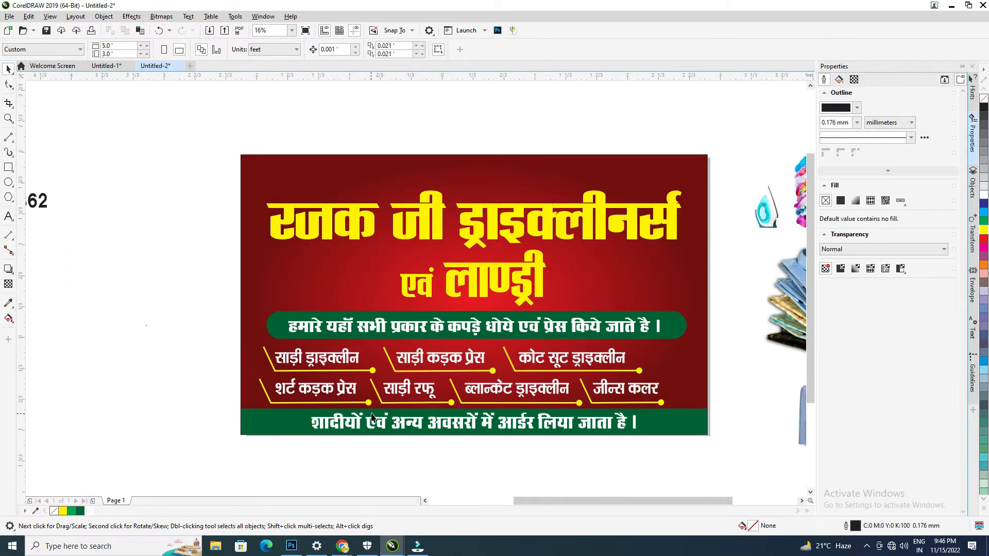
{"action": "left_click", "coordinate": [379, 427]}
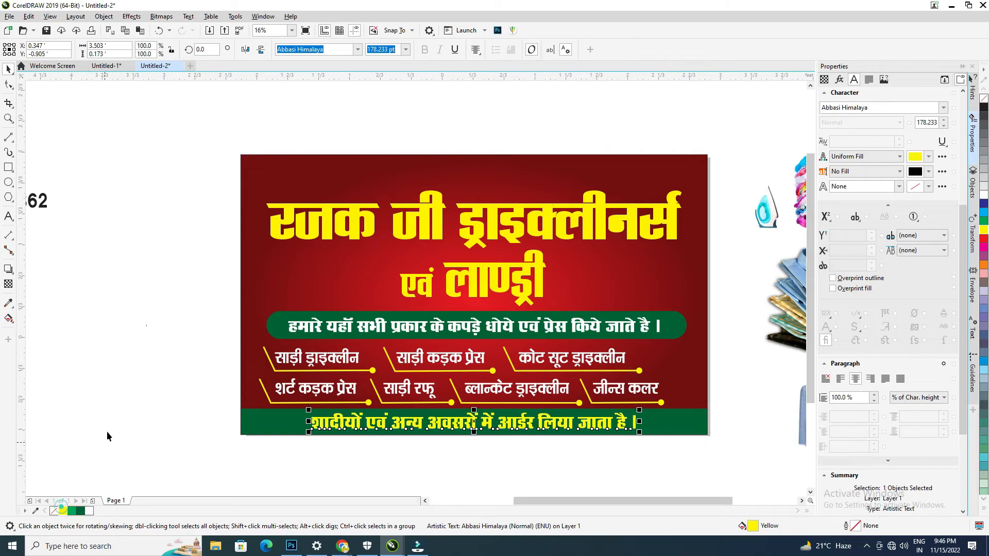
{"action": "left_click", "coordinate": [462, 425]}
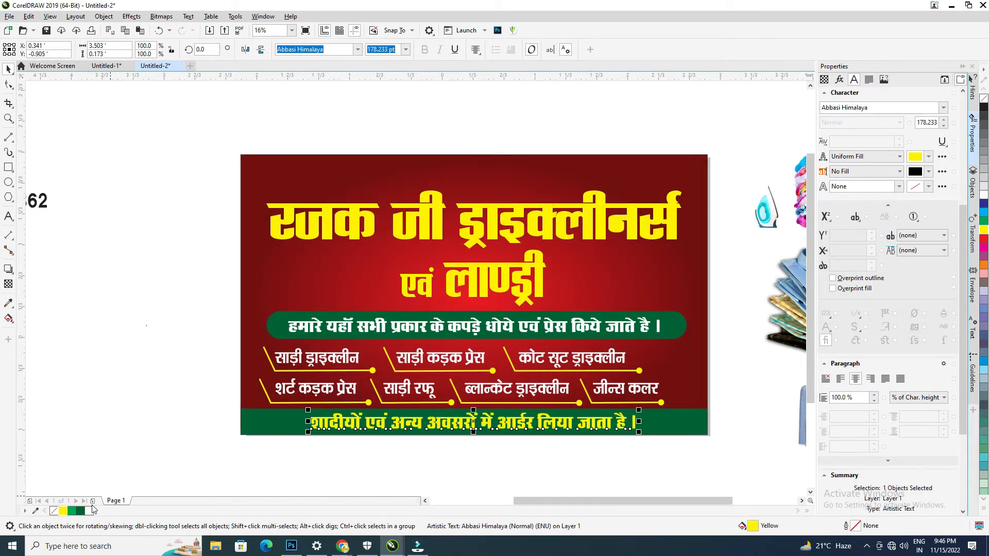
{"action": "left_click", "coordinate": [153, 388]}
Move जय श्री राम onto the banner above the main heading and scale it to about 178 pt
{"action": "scroll", "coordinate": [228, 334], "scroll_direction": "down", "scroll_amount": 2}
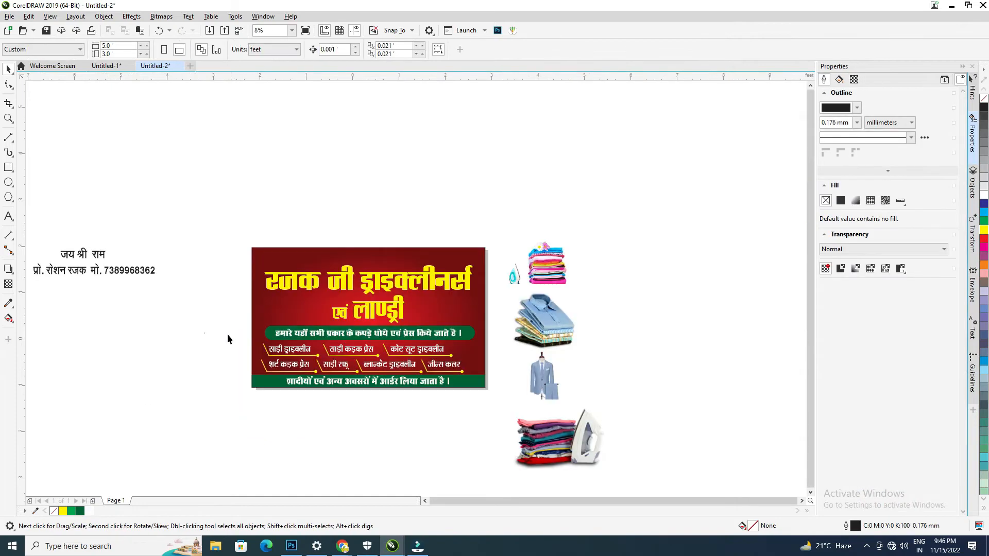
{"action": "scroll", "coordinate": [227, 311], "scroll_direction": "up", "scroll_amount": 2}
{"action": "scroll", "coordinate": [231, 309], "scroll_direction": "down", "scroll_amount": 2}
{"action": "left_click_drag", "start_coordinate": [96, 252], "coordinate": [375, 253]}
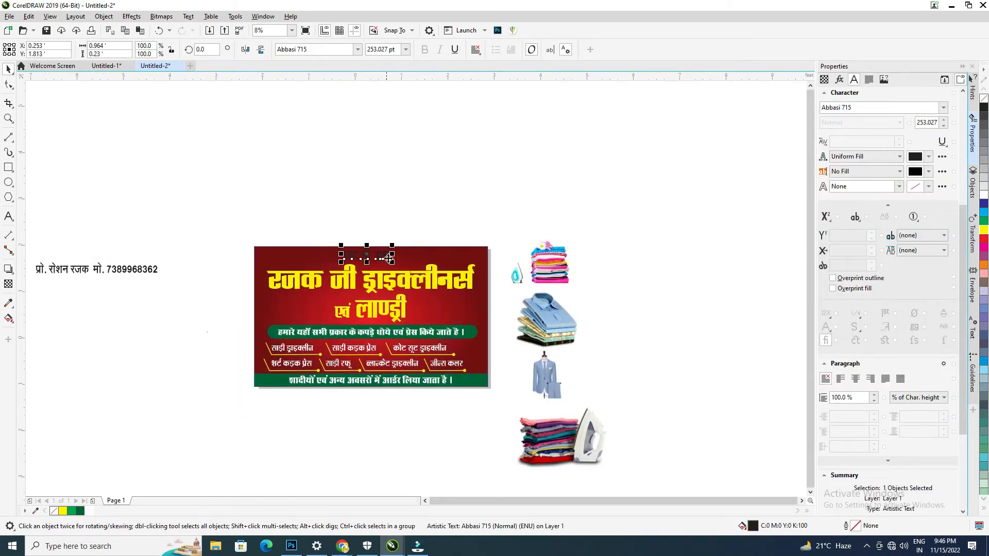
{"action": "scroll", "coordinate": [375, 252], "scroll_direction": "up", "scroll_amount": 3}
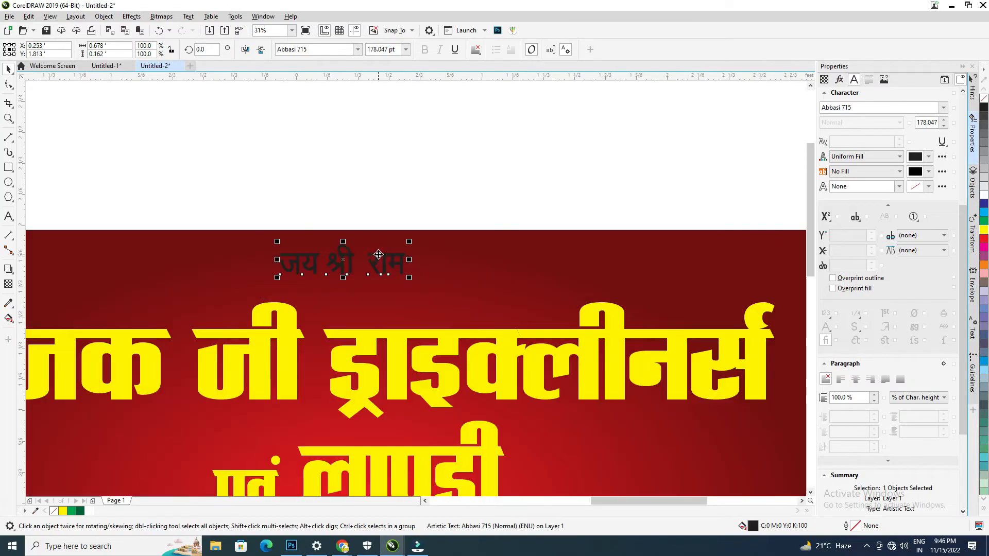
{"action": "left_click_drag", "start_coordinate": [384, 255], "coordinate": [410, 249]}
Add double danda marks (।।) before and after जय श्री राम and recenter the text above the heading
{"action": "double_click", "coordinate": [427, 250]}
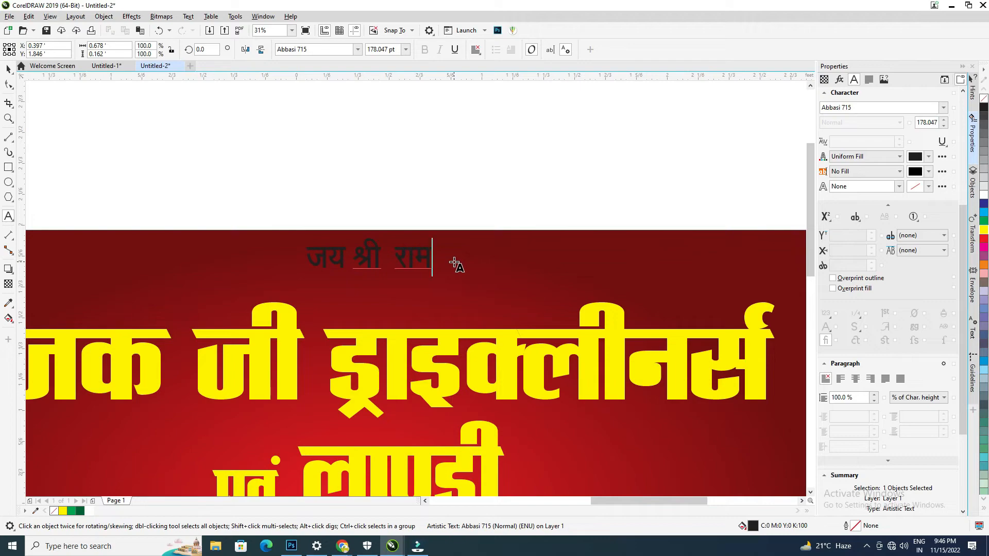
{"action": "left_click", "coordinate": [437, 255]}
{"action": "left_click", "coordinate": [312, 251]}
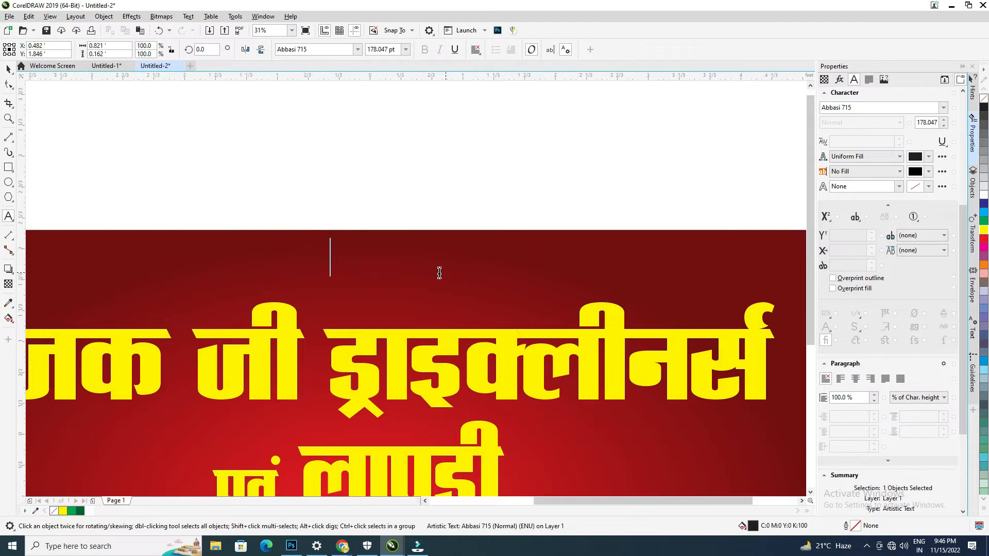
{"action": "scroll", "coordinate": [383, 273], "scroll_direction": "down", "scroll_amount": 2}
{"action": "left_click_drag", "start_coordinate": [393, 265], "coordinate": [390, 265]}
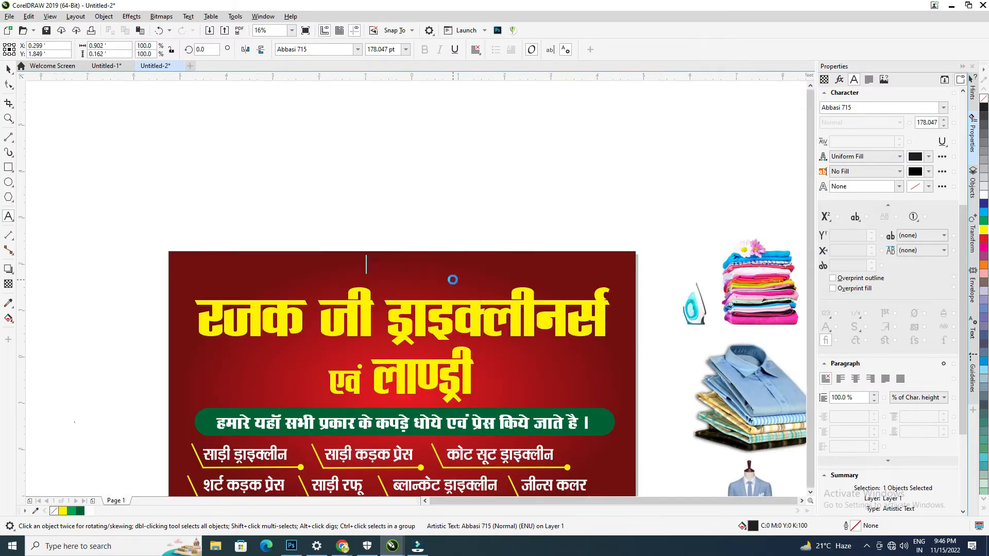
{"action": "scroll", "coordinate": [396, 267], "scroll_direction": "down", "scroll_amount": 1}
{"action": "scroll", "coordinate": [397, 266], "scroll_direction": "up", "scroll_amount": 1}
Fill the ।। जय श्री राम ।। line with orange, scale it to about 134.5 pt and give it a dark green hairline outline
{"action": "left_click", "coordinate": [8, 71]}
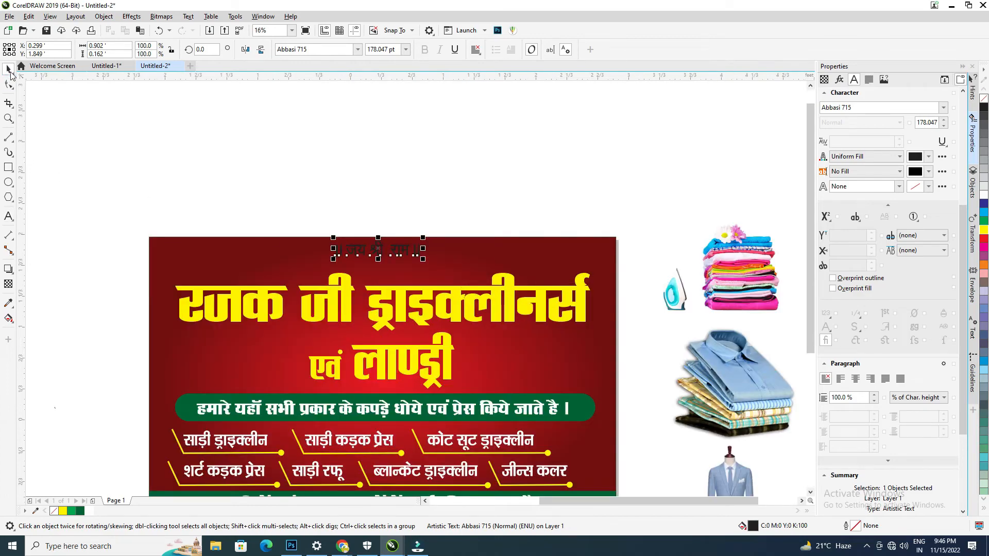
{"action": "left_click", "coordinate": [984, 265]}
{"action": "mouse_move", "coordinate": [425, 237]}
{"action": "left_mouse_down"}
{"action": "mouse_move", "coordinate": [432, 228]}
{"action": "mouse_move", "coordinate": [414, 239]}
{"action": "left_mouse_up"}
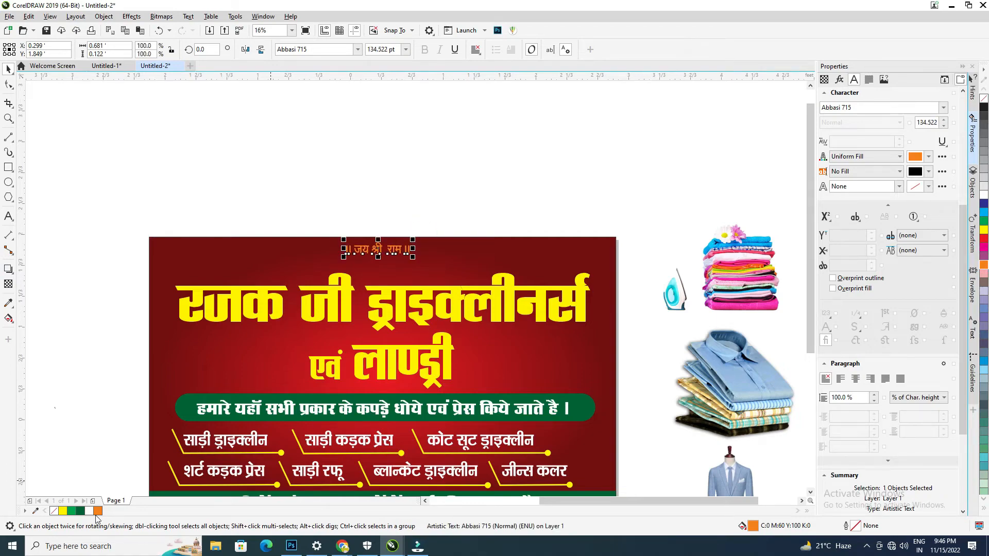
{"action": "right_click", "coordinate": [80, 510]}
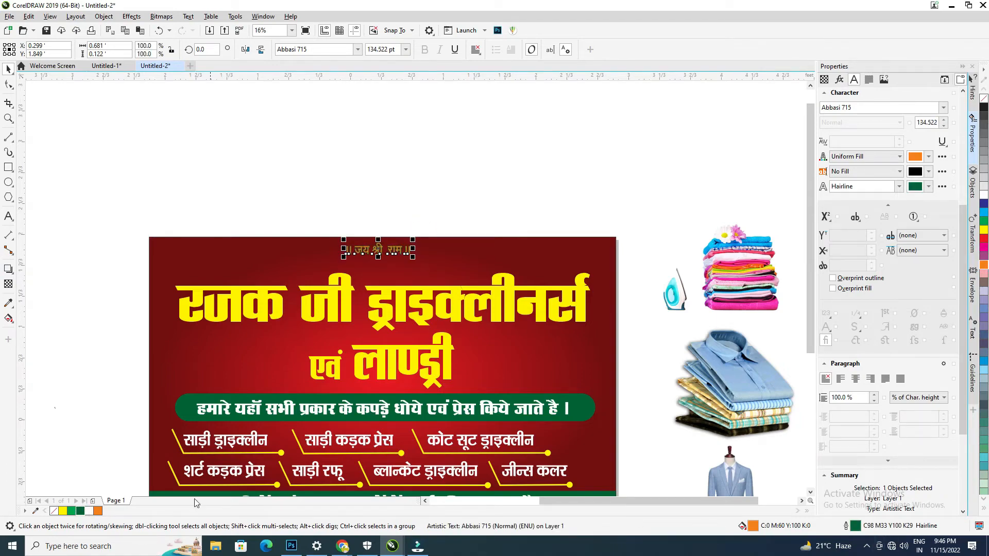
Give the ।। जय श्री राम ।। line a white 0.5 mm outline placed behind the fill and scaling with the object
{"action": "right_click", "coordinate": [91, 510]}
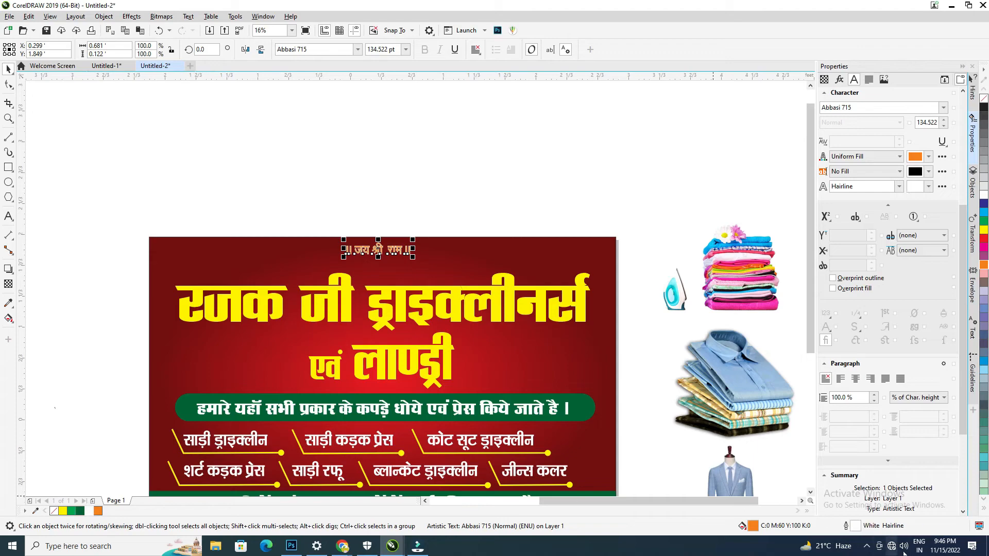
{"action": "double_click", "coordinate": [855, 526]}
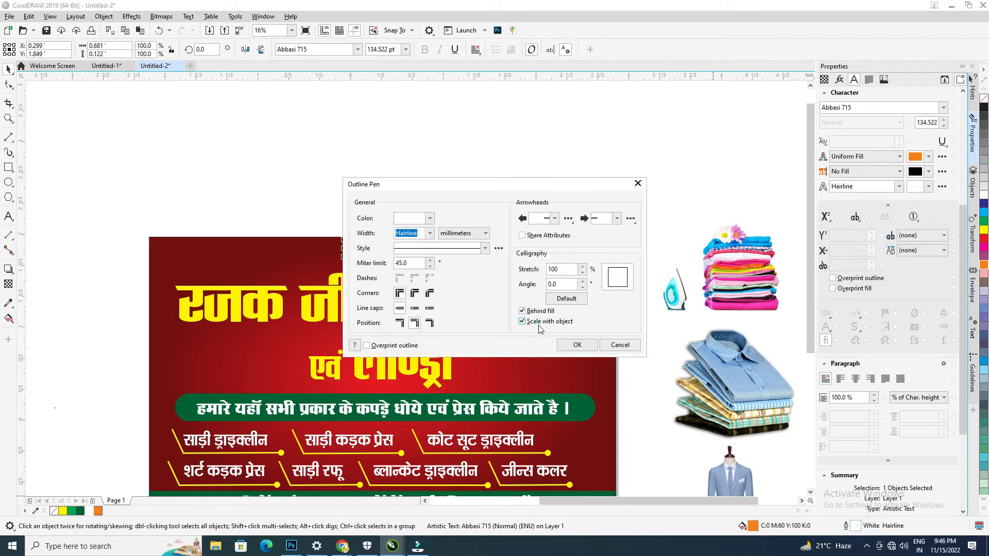
{"action": "left_click", "coordinate": [430, 233]}
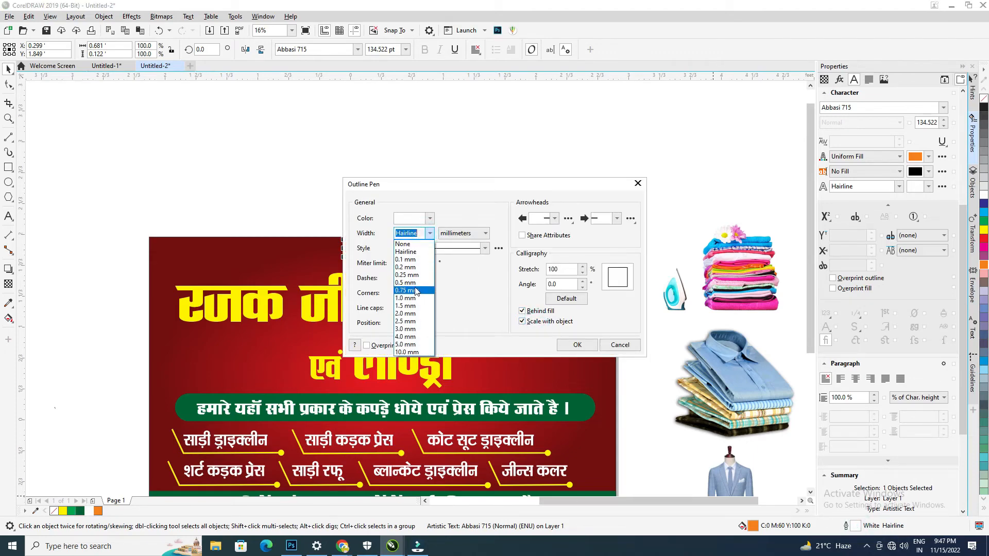
{"action": "left_click", "coordinate": [407, 282]}
{"action": "left_click", "coordinate": [577, 345]}
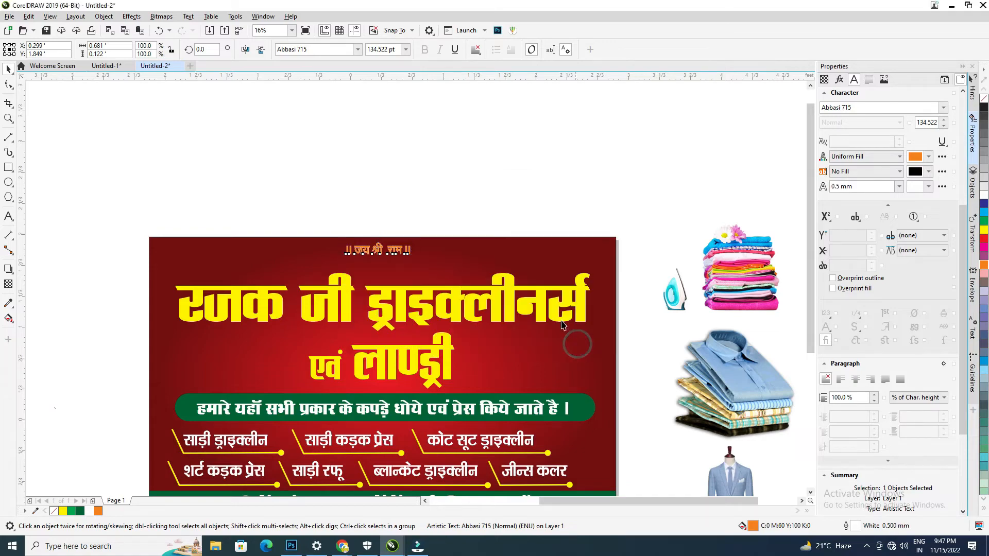
Try a 4.0 mm outline on the ।। जय श्री राम ।। line and settle on a width of 3.0 mm
{"action": "scroll", "coordinate": [396, 255], "scroll_direction": "up", "scroll_amount": 5}
{"action": "scroll", "coordinate": [474, 283], "scroll_direction": "down", "scroll_amount": 2}
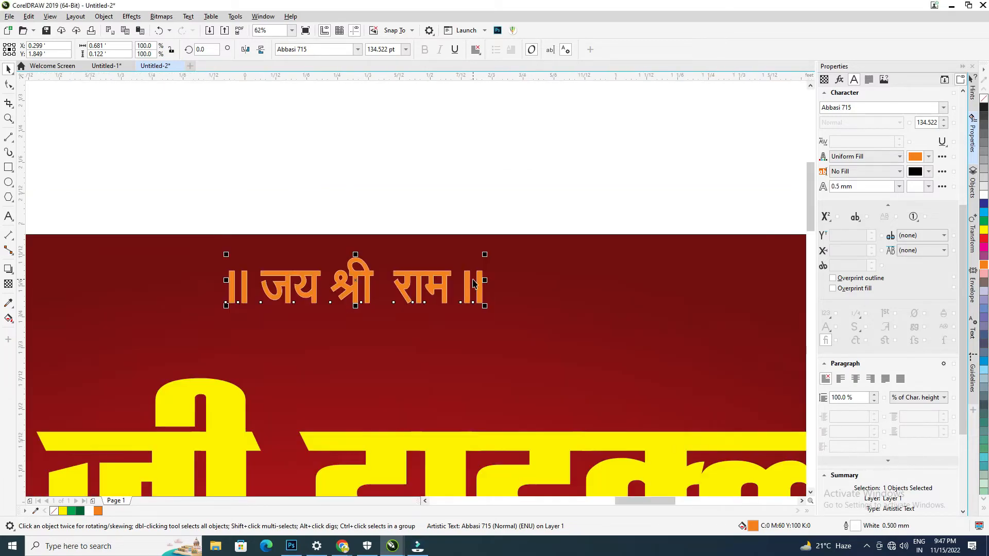
{"action": "left_click", "coordinate": [900, 187]}
{"action": "left_click", "coordinate": [853, 287]}
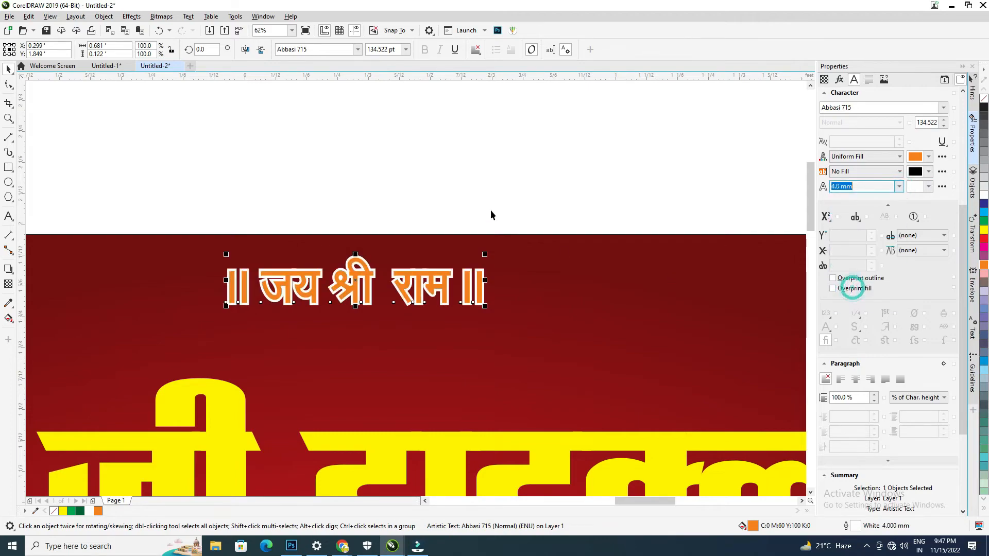
{"action": "left_click", "coordinate": [901, 186]}
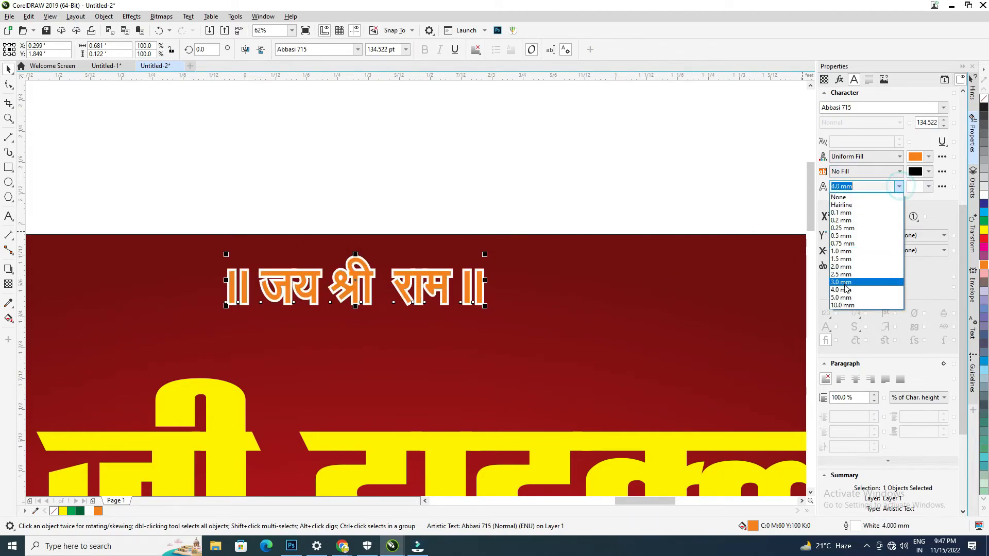
{"action": "left_click", "coordinate": [843, 282]}
{"action": "scroll", "coordinate": [500, 220], "scroll_direction": "down", "scroll_amount": 1}
{"action": "left_click", "coordinate": [496, 190]}
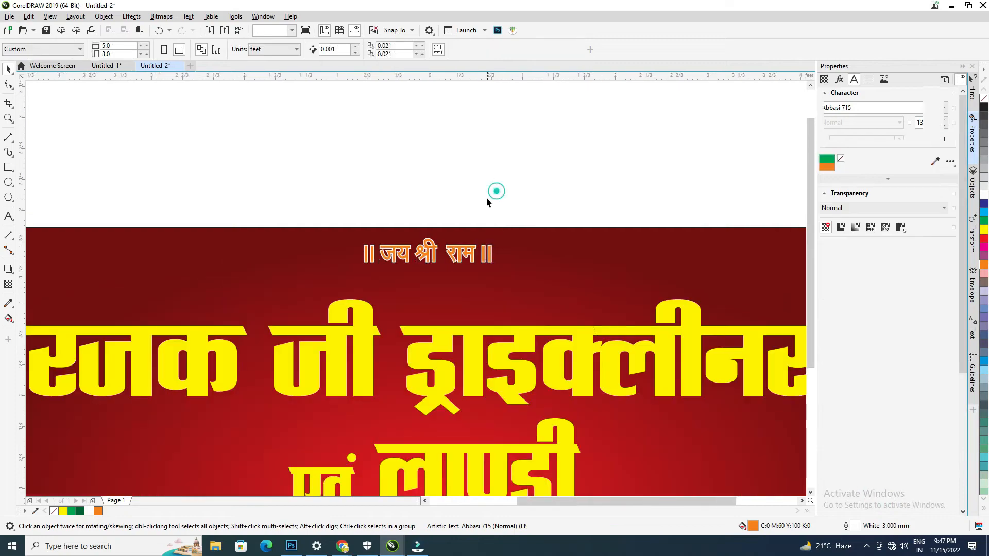
{"action": "scroll", "coordinate": [486, 197], "scroll_direction": "down", "scroll_amount": 2}
{"action": "scroll", "coordinate": [483, 209], "scroll_direction": "up", "scroll_amount": 1}
{"action": "left_click", "coordinate": [485, 213]}
{"action": "left_click", "coordinate": [480, 217]}
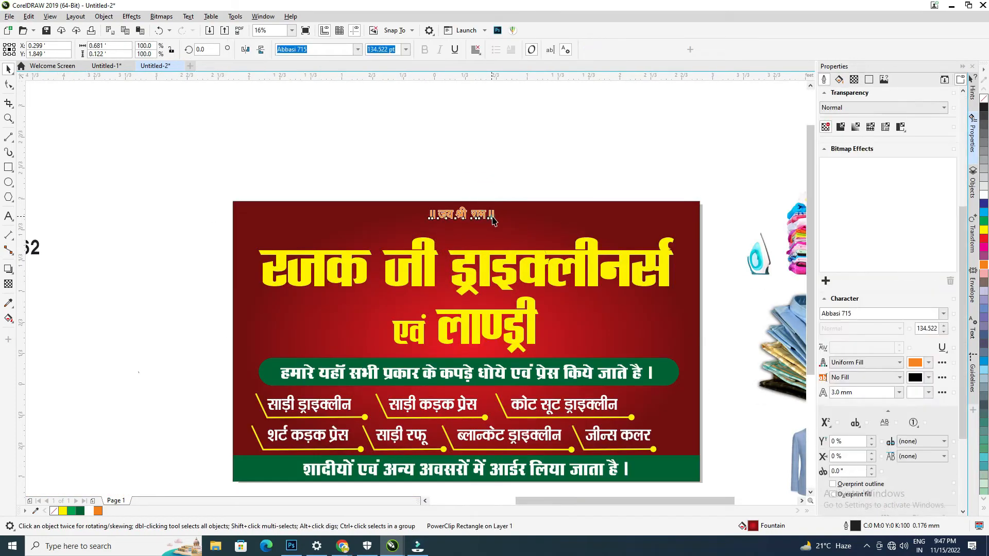
{"action": "left_click", "coordinate": [494, 180]}
Insert spaces before मो. in the black contact line to separate the mobile number from the proprietor's name
{"action": "scroll", "coordinate": [361, 191], "scroll_direction": "down", "scroll_amount": 1}
{"action": "scroll", "coordinate": [192, 217], "scroll_direction": "up", "scroll_amount": 2}
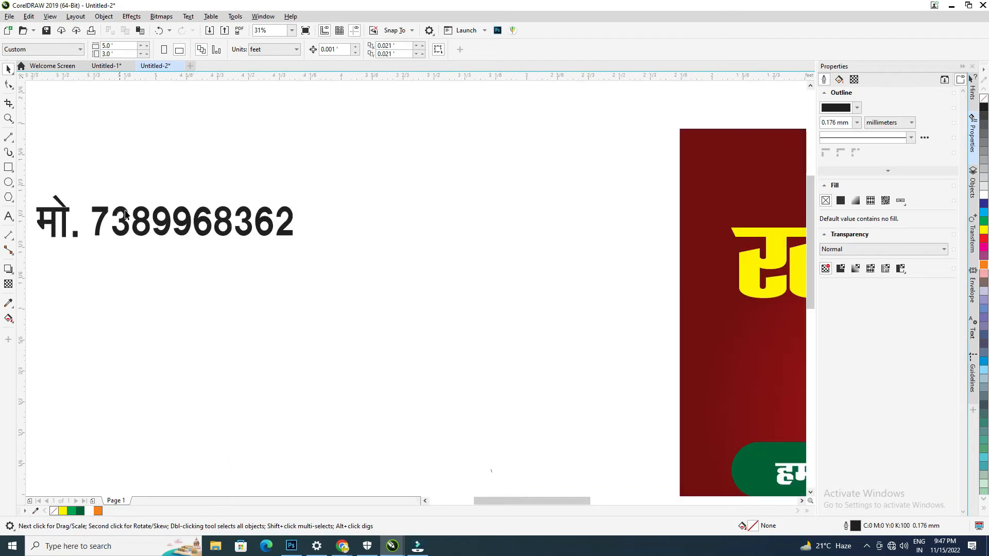
{"action": "scroll", "coordinate": [111, 216], "scroll_direction": "down", "scroll_amount": 1}
{"action": "double_click", "coordinate": [83, 212]}
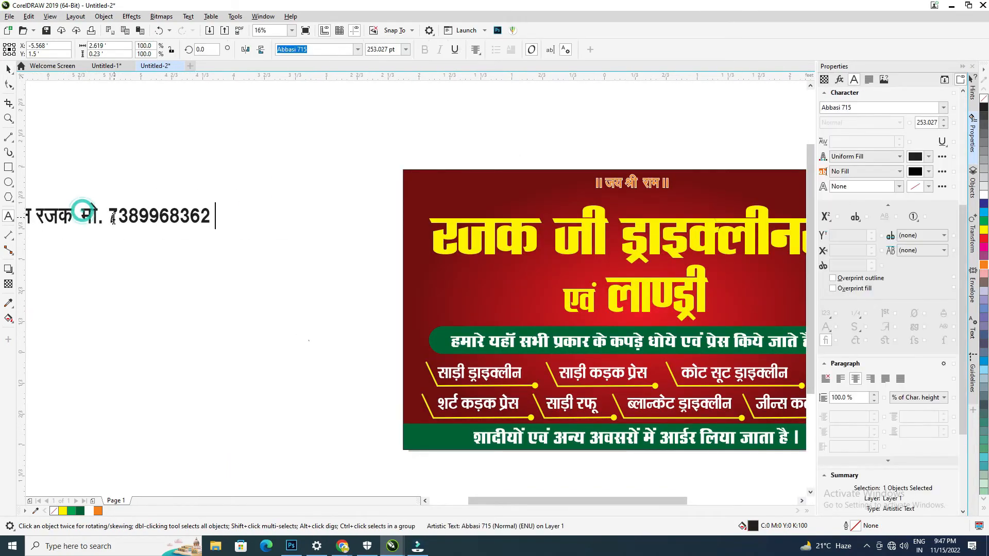
{"action": "double_click", "coordinate": [89, 208]}
{"action": "left_click", "coordinate": [83, 208]}
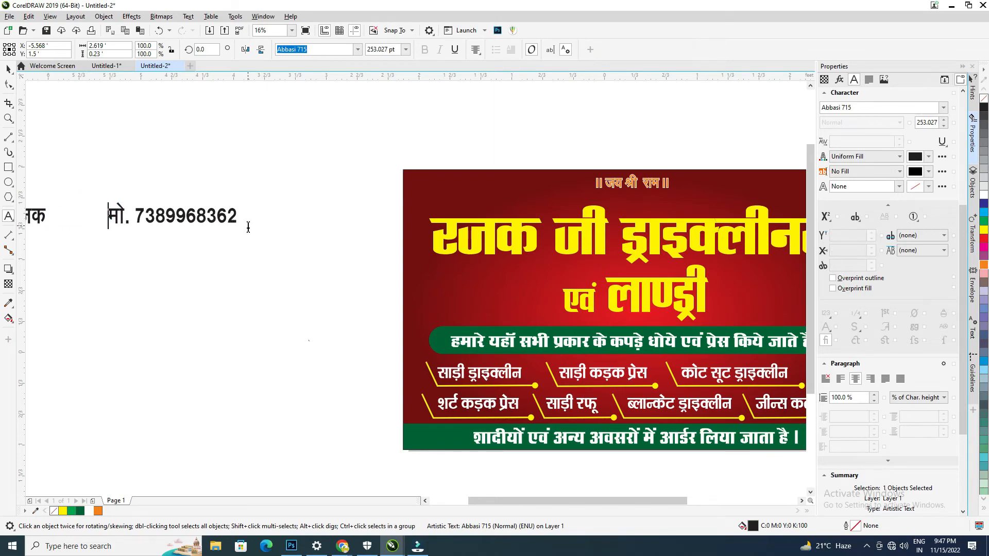
{"action": "left_click", "coordinate": [8, 68]}
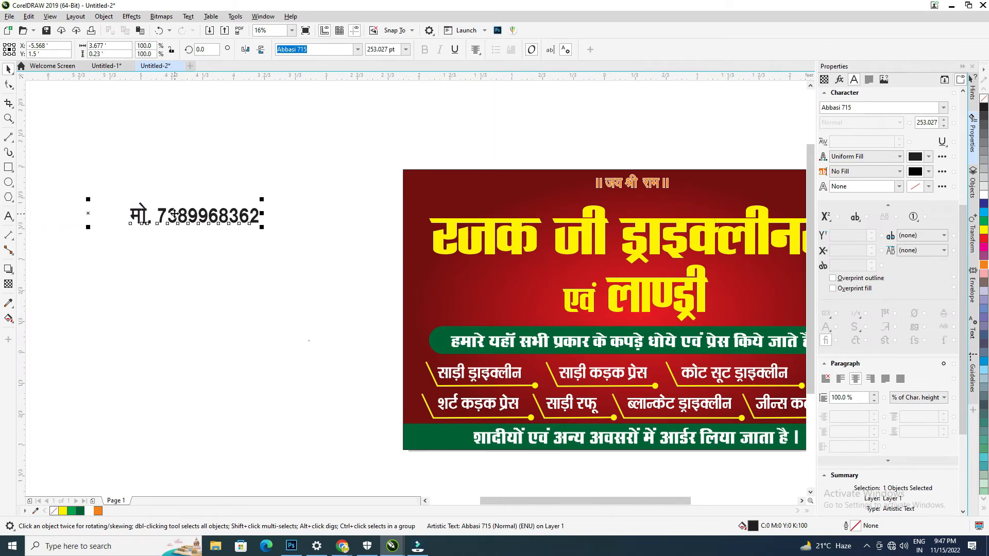
Place the contact line across the top of the banner, set in Abbasi Himalaya at about 263.8 pt
{"action": "scroll", "coordinate": [175, 212], "scroll_direction": "down", "scroll_amount": 1}
{"action": "left_click_drag", "start_coordinate": [220, 200], "coordinate": [518, 209]}
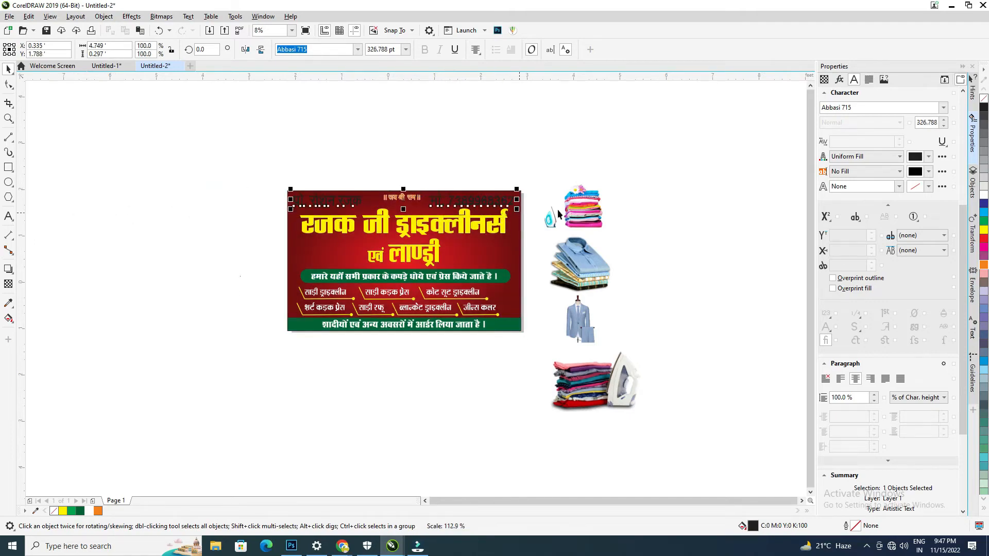
{"action": "left_click", "coordinate": [853, 105]}
{"action": "type", "text": "Ab"}
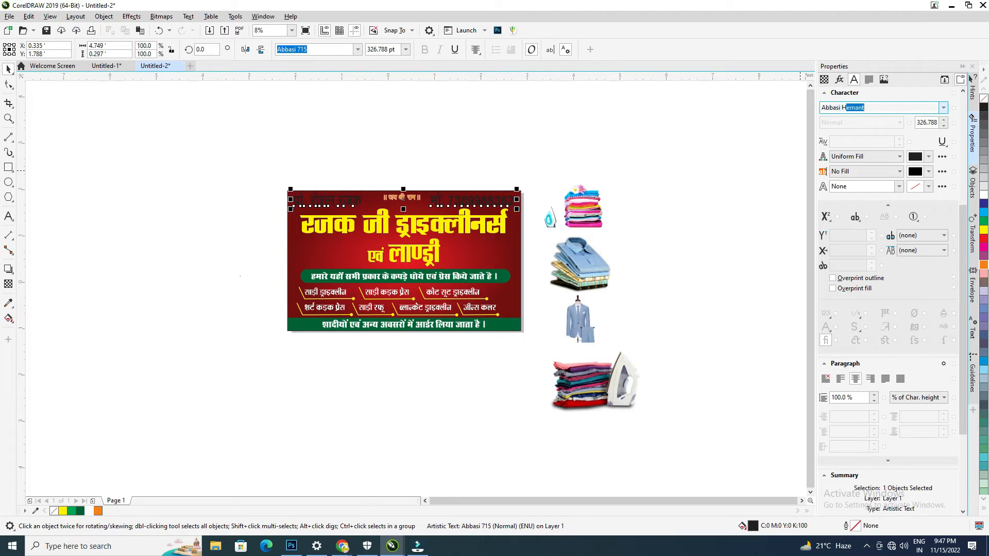
{"action": "key", "text": "Return"}
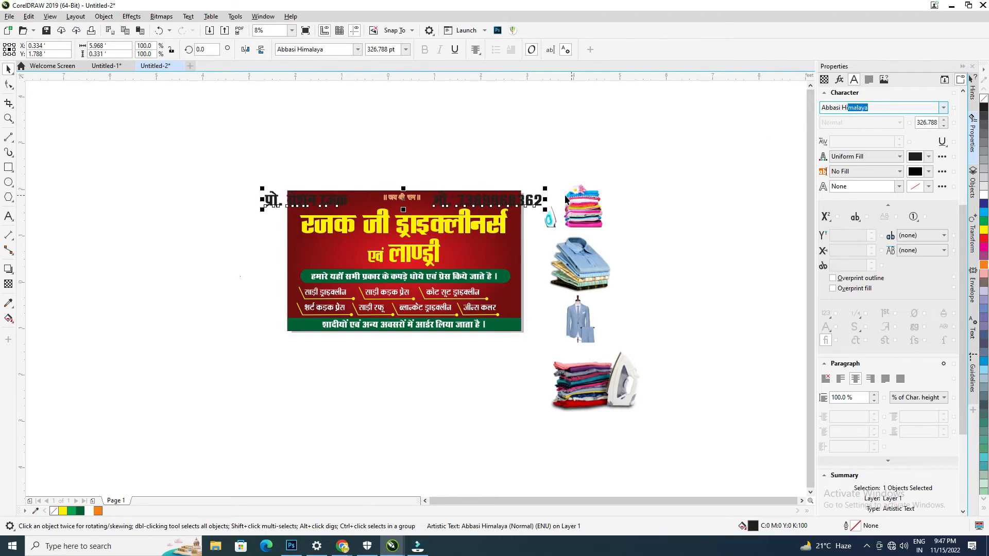
{"action": "left_click_drag", "start_coordinate": [545, 189], "coordinate": [521, 188]}
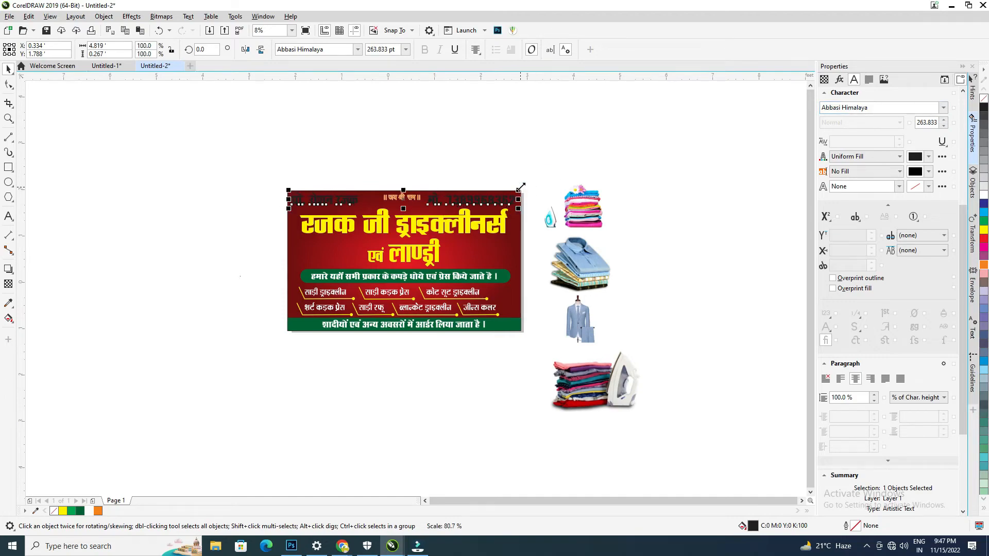
{"action": "left_click", "coordinate": [434, 160]}
{"action": "scroll", "coordinate": [390, 189], "scroll_direction": "up", "scroll_amount": 1}
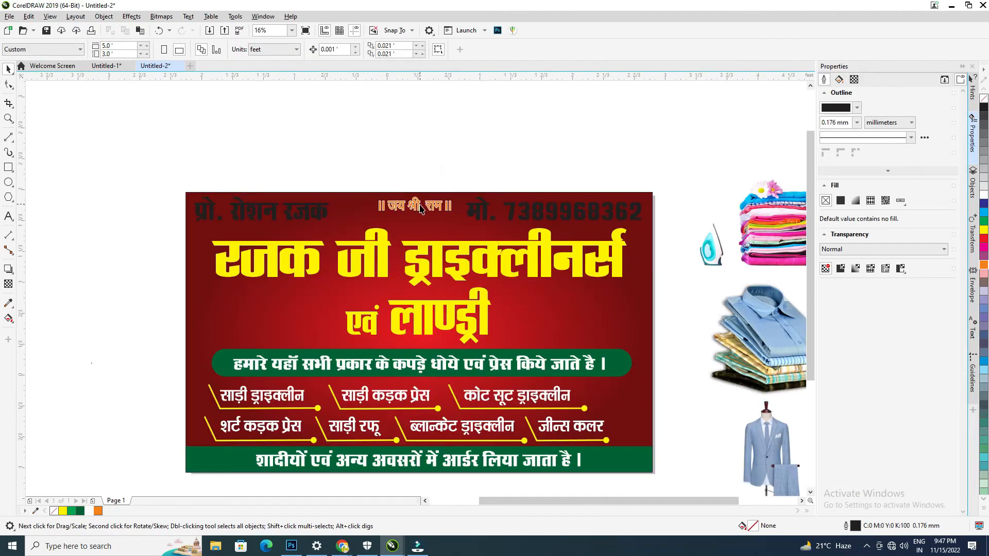
Condense the contact line horizontally to a width of about 4.34 ft and open its text before मो. for editing
{"action": "left_click", "coordinate": [517, 216]}
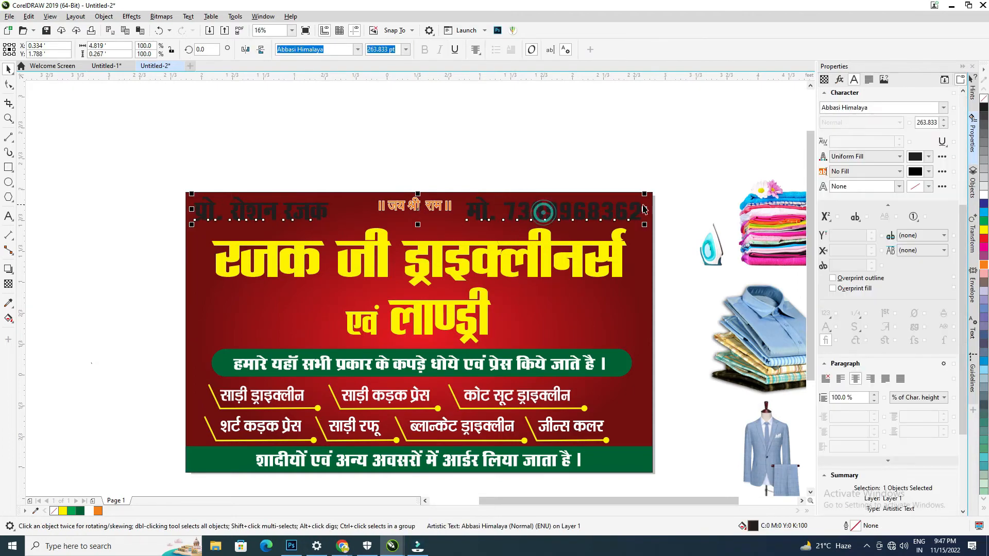
{"action": "left_click_drag", "start_coordinate": [646, 208], "coordinate": [602, 211]}
{"action": "left_click", "coordinate": [484, 211]}
{"action": "double_click", "coordinate": [480, 213]}
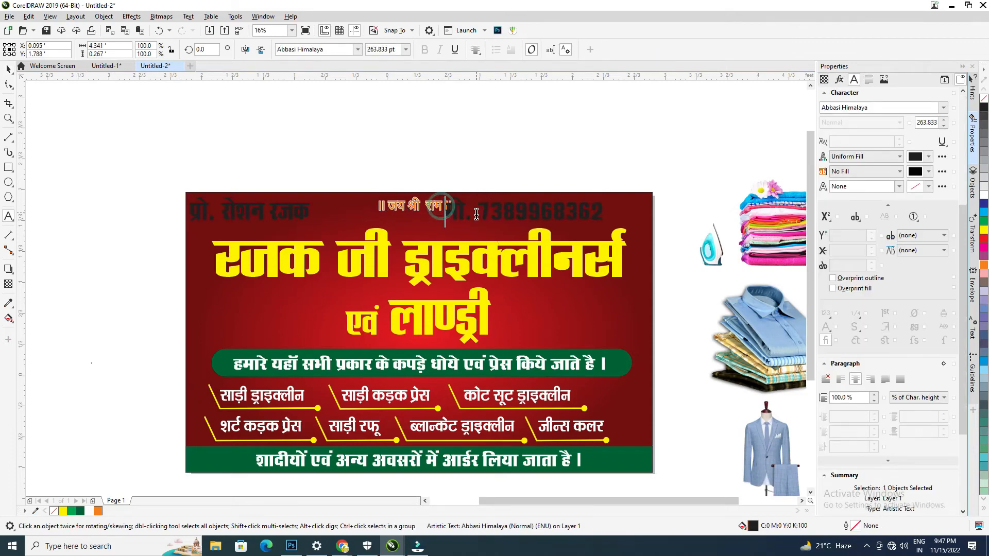
Left-align the contact line's text and move it slightly in from the banner's left edge
{"action": "left_click", "coordinate": [476, 49]}
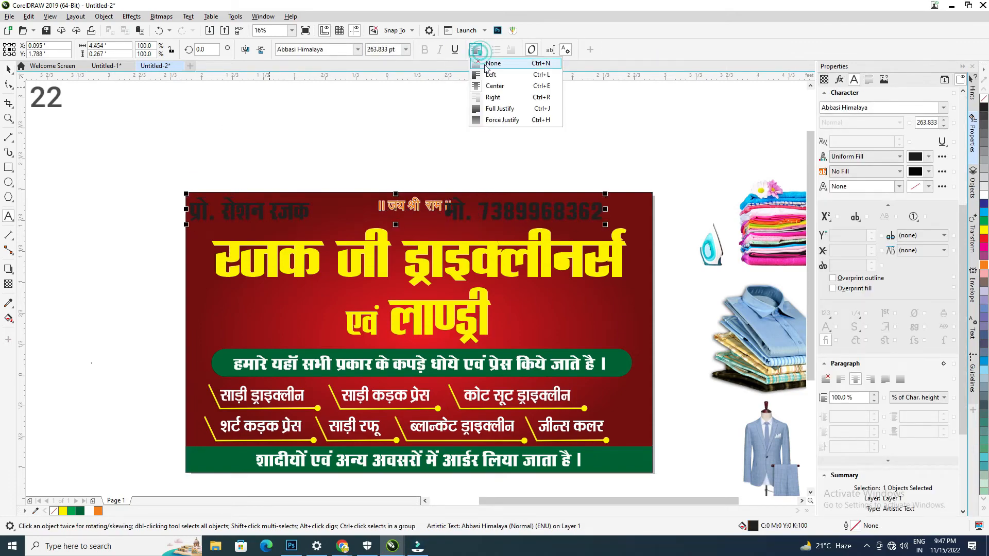
{"action": "left_click", "coordinate": [490, 75]}
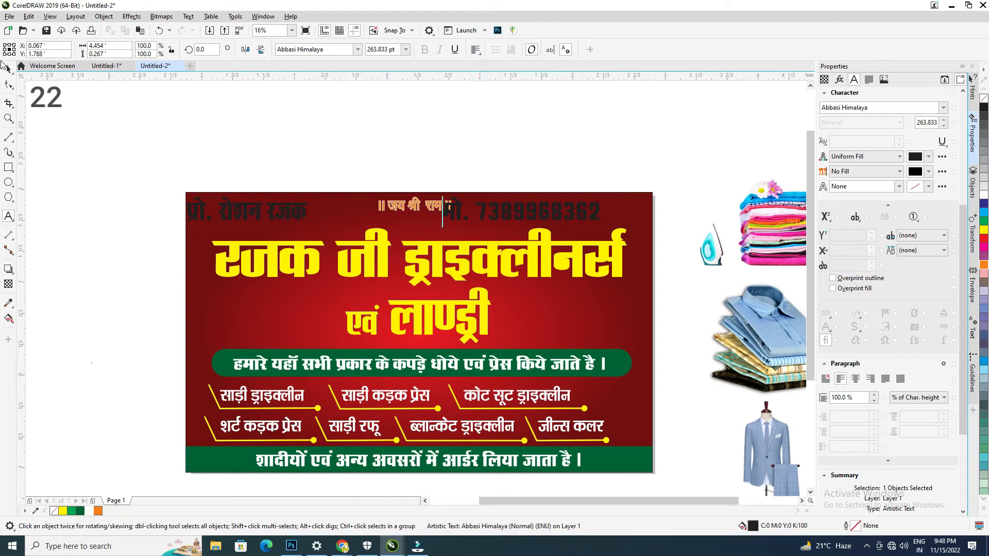
{"action": "left_click", "coordinate": [8, 69]}
{"action": "left_click_drag", "start_coordinate": [282, 210], "coordinate": [296, 212]}
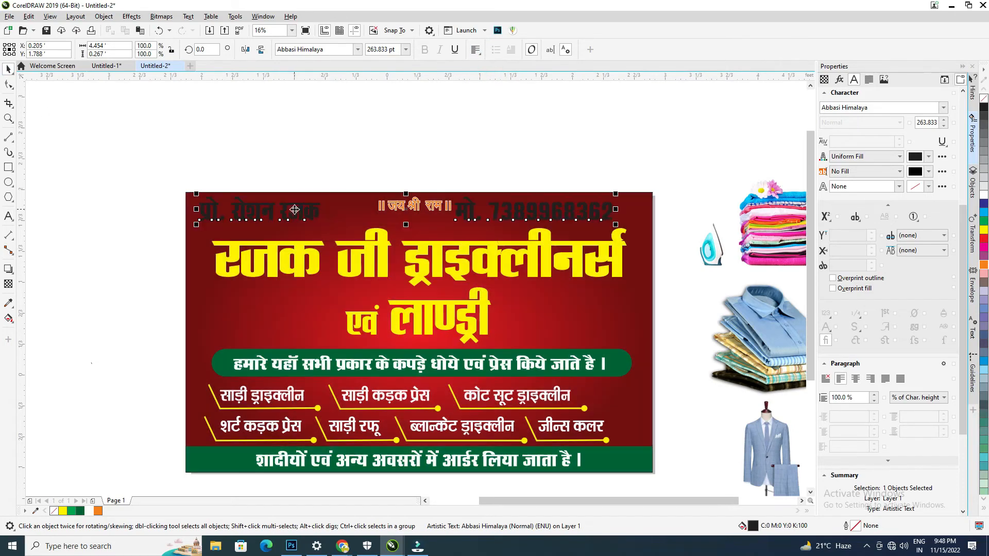
Scale the contact line to about 235.7 pt and add spaces before मो. so the mobile number reaches the banner's right edge
{"action": "double_click", "coordinate": [471, 211]}
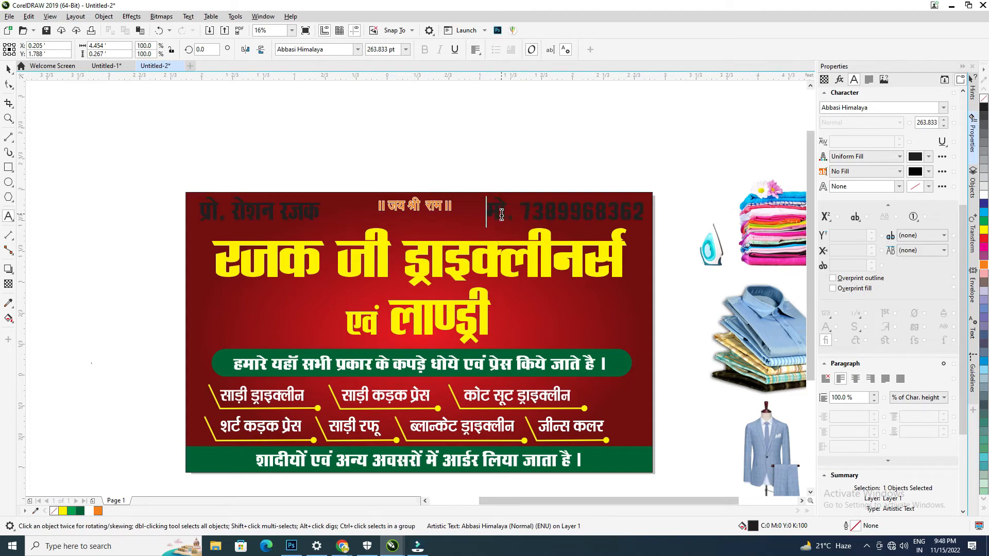
{"action": "left_click", "coordinate": [7, 69]}
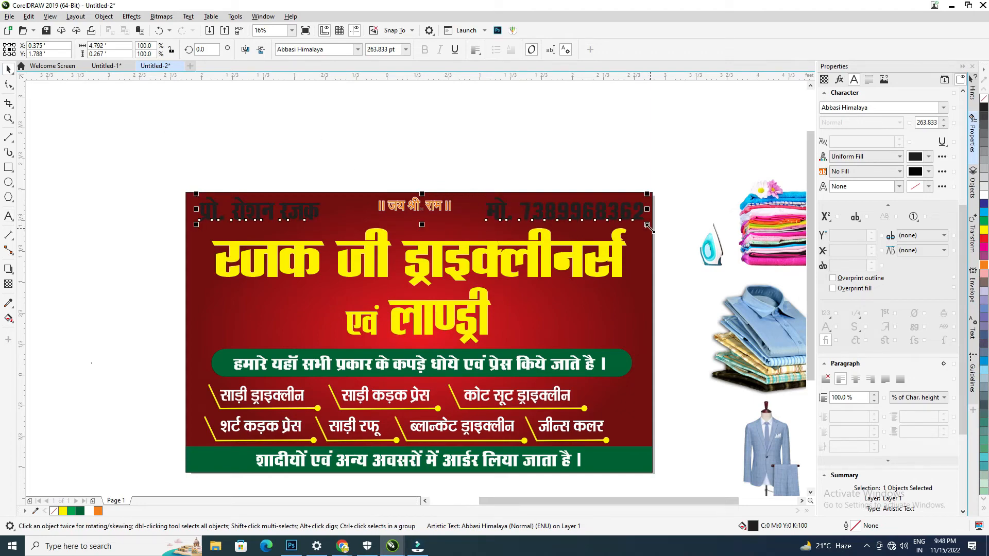
{"action": "mouse_move", "coordinate": [649, 226]}
{"action": "left_mouse_down"}
{"action": "mouse_move", "coordinate": [624, 224]}
{"action": "mouse_move", "coordinate": [645, 226]}
{"action": "left_mouse_up"}
{"action": "left_click", "coordinate": [458, 206]}
{"action": "double_click", "coordinate": [458, 207]}
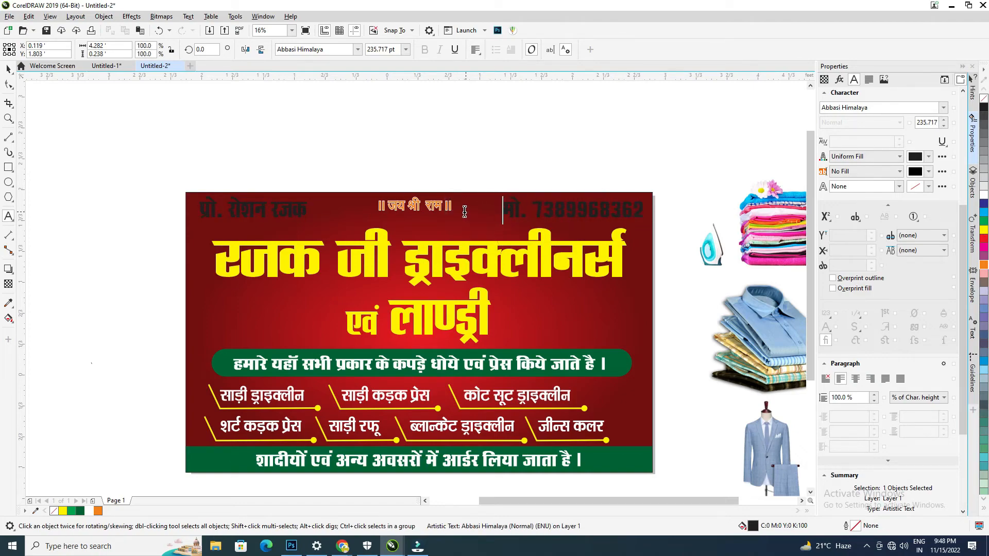
{"action": "left_click", "coordinate": [10, 73]}
Nudge the contact line into vertical position above the main heading and fill it with white
{"action": "key", "text": "Left"}
{"action": "key", "text": "Down"}
{"action": "key", "text": "Down"}
{"action": "key", "text": "Down"}
{"action": "key", "text": "Down"}
{"action": "key", "text": "Down"}
{"action": "key", "text": "Down"}
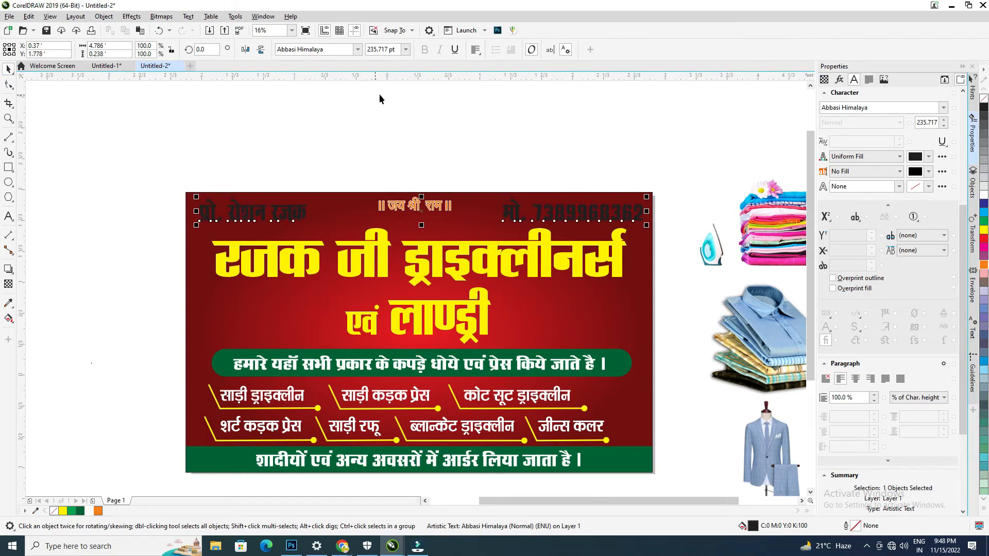
{"action": "key", "text": "Up"}
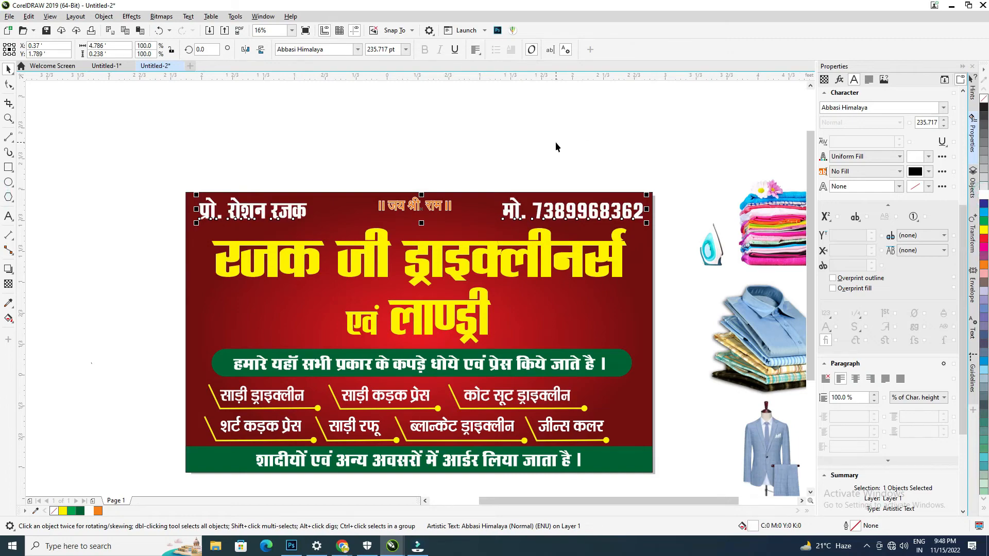
{"action": "left_click", "coordinate": [490, 140]}
Shift the main yellow heading slightly to the right on the banner
{"action": "scroll", "coordinate": [373, 213], "scroll_direction": "down", "scroll_amount": 2}
{"action": "scroll", "coordinate": [424, 238], "scroll_direction": "up", "scroll_amount": 2}
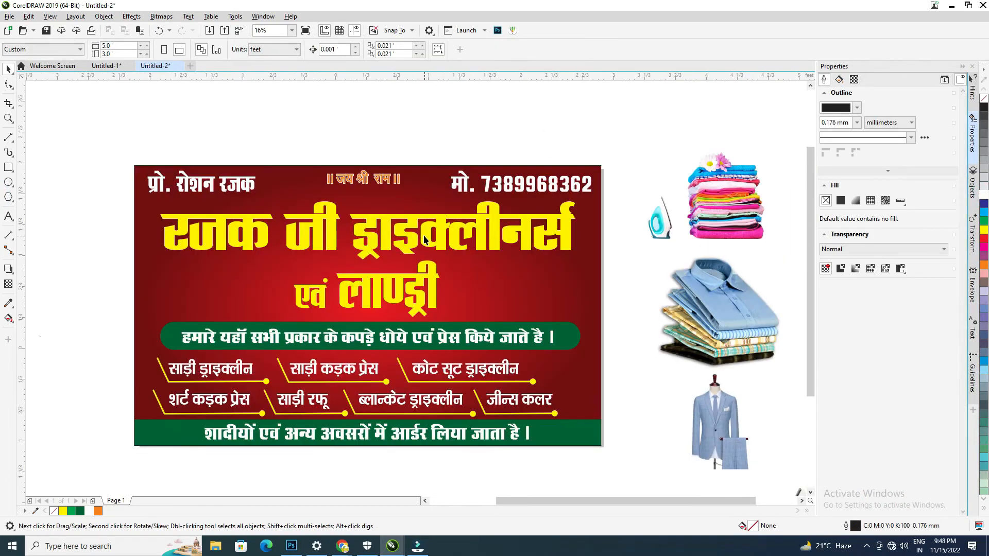
{"action": "left_click_drag", "start_coordinate": [396, 222], "coordinate": [400, 225]}
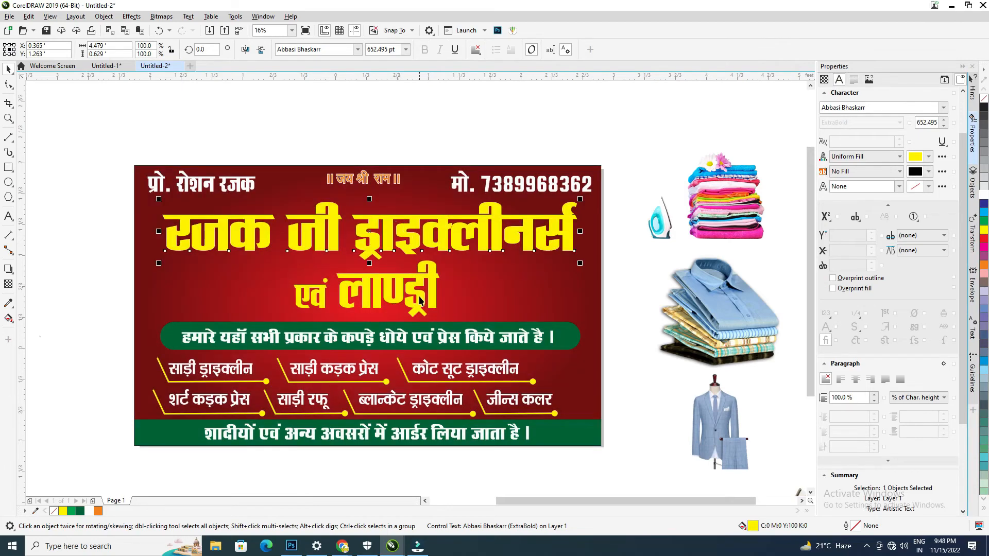
{"action": "left_click", "coordinate": [634, 291]}
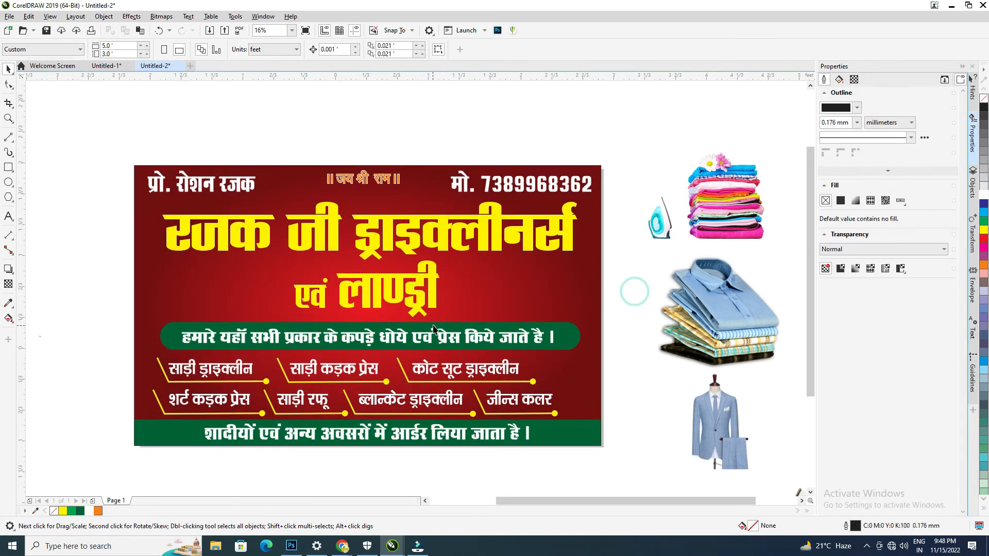
Select the two-row service list with its yellow underlines and nudge it slightly up and to the right between the green strips
{"action": "left_click", "coordinate": [672, 437]}
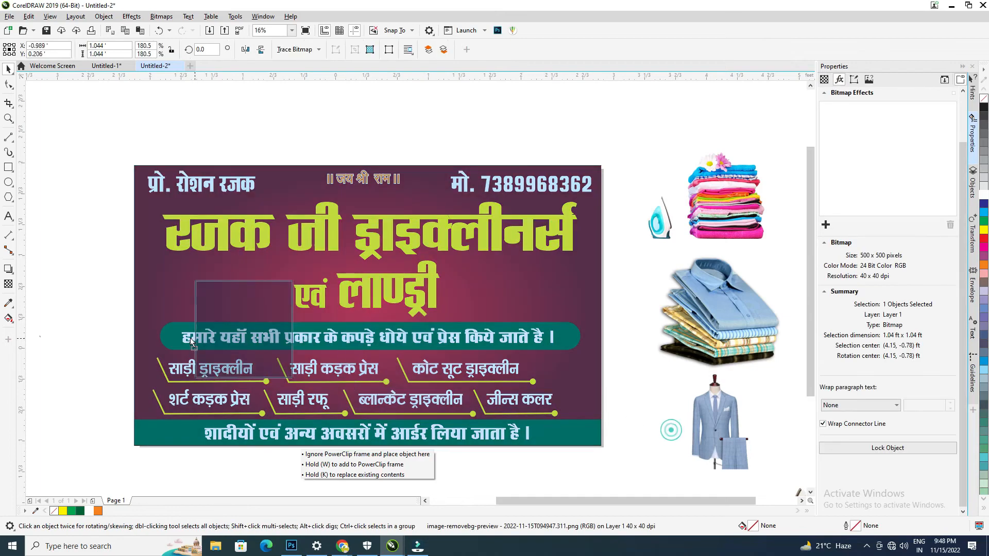
{"action": "left_click", "coordinate": [643, 354]}
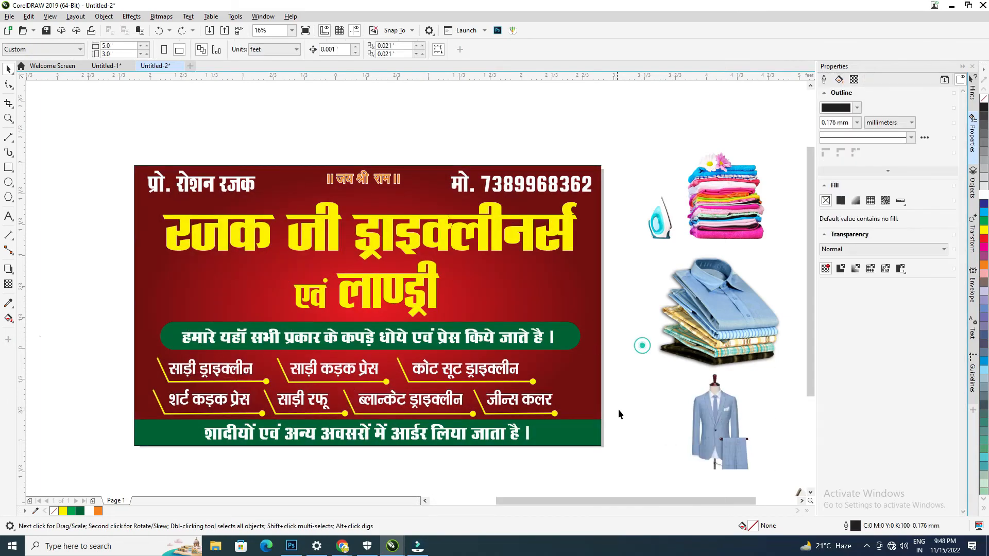
{"action": "left_click_drag", "start_coordinate": [632, 420], "coordinate": [132, 349]}
{"action": "key", "text": "Up"}
{"action": "key", "text": "Up"}
{"action": "key", "text": "Up"}
{"action": "key", "text": "Up"}
{"action": "key", "text": "Up"}
{"action": "key", "text": "Up"}
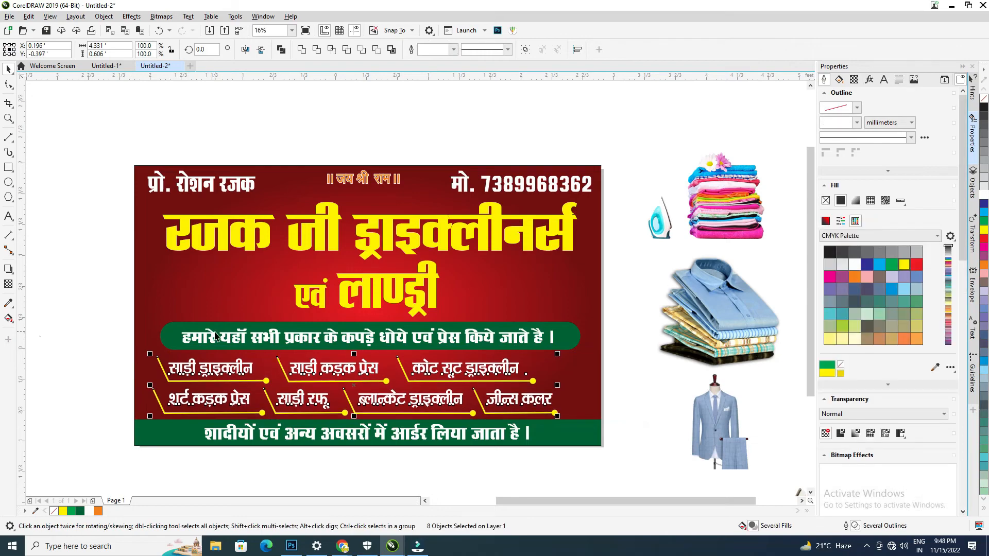
{"action": "key", "text": "Right"}
{"action": "key", "text": "Right"}
{"action": "key", "text": "Right"}
{"action": "key", "text": "Right"}
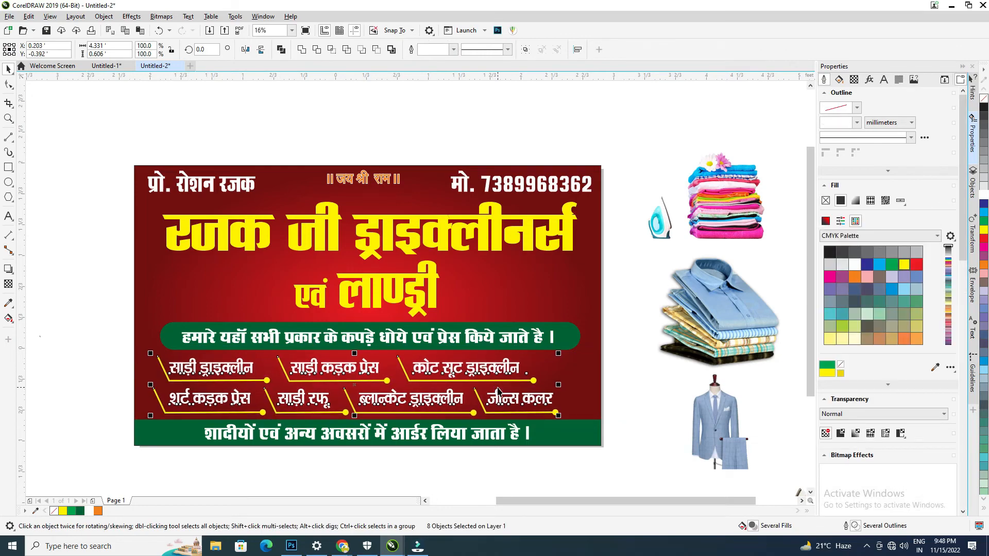
Give the yellow main heading a black outline set to Behind fill and Scale with object
{"action": "left_click", "coordinate": [631, 388]}
{"action": "left_click", "coordinate": [415, 232]}
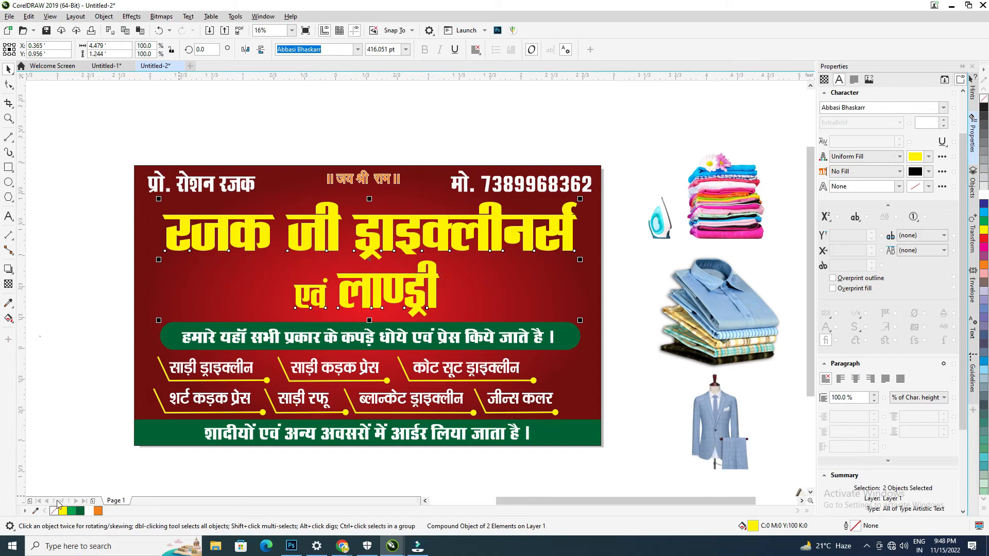
{"action": "right_click", "coordinate": [983, 111]}
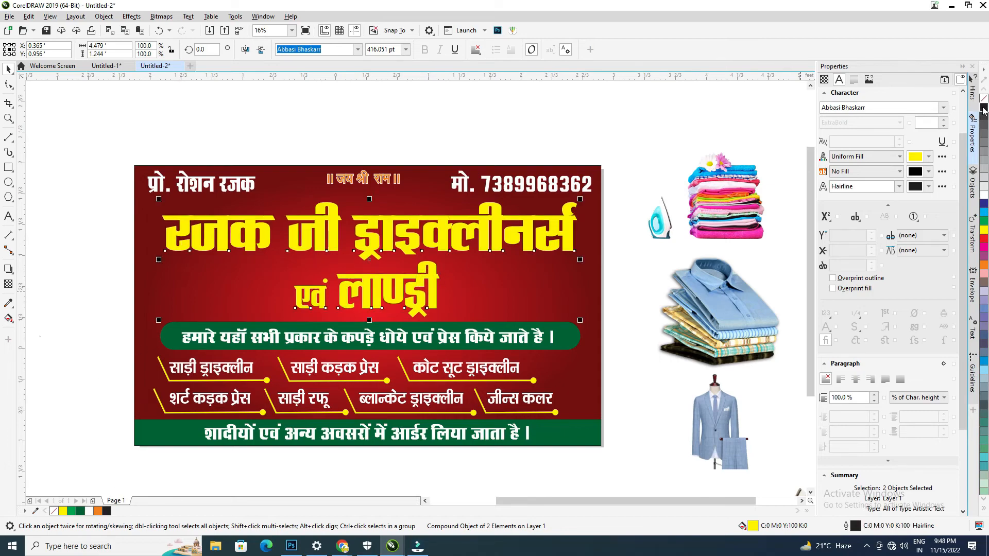
{"action": "double_click", "coordinate": [855, 526]}
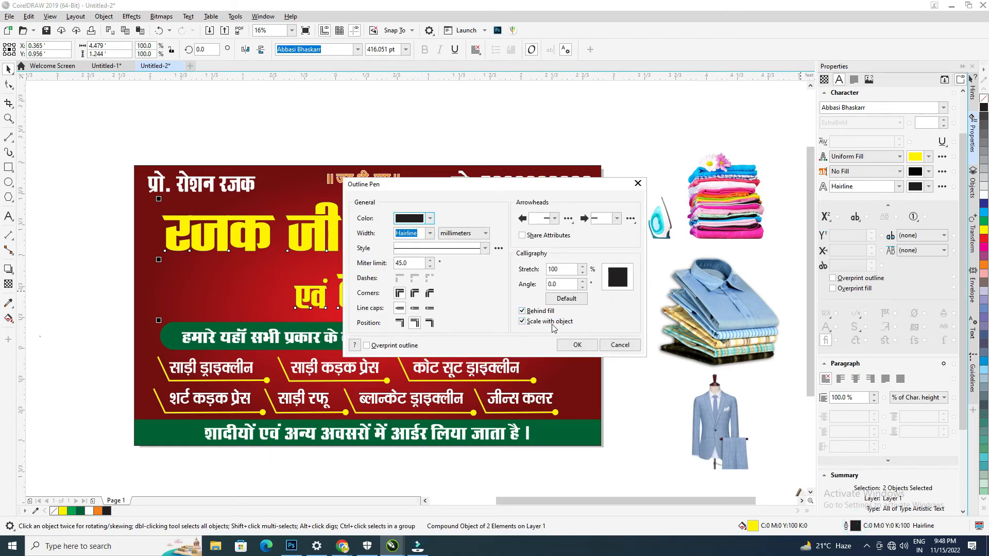
{"action": "left_click", "coordinate": [570, 341]}
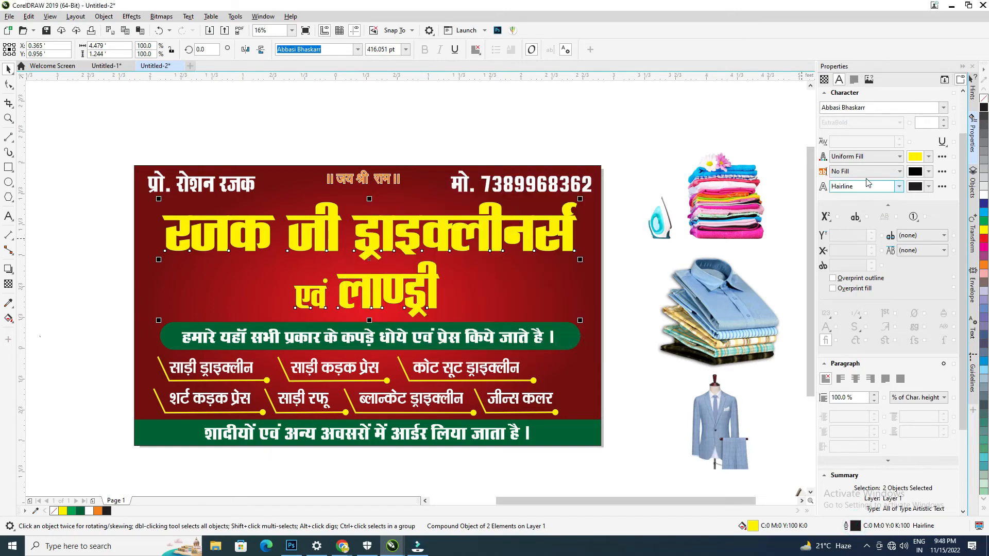
Set the main heading's black outline width to 8 mm
{"action": "left_click", "coordinate": [899, 187]}
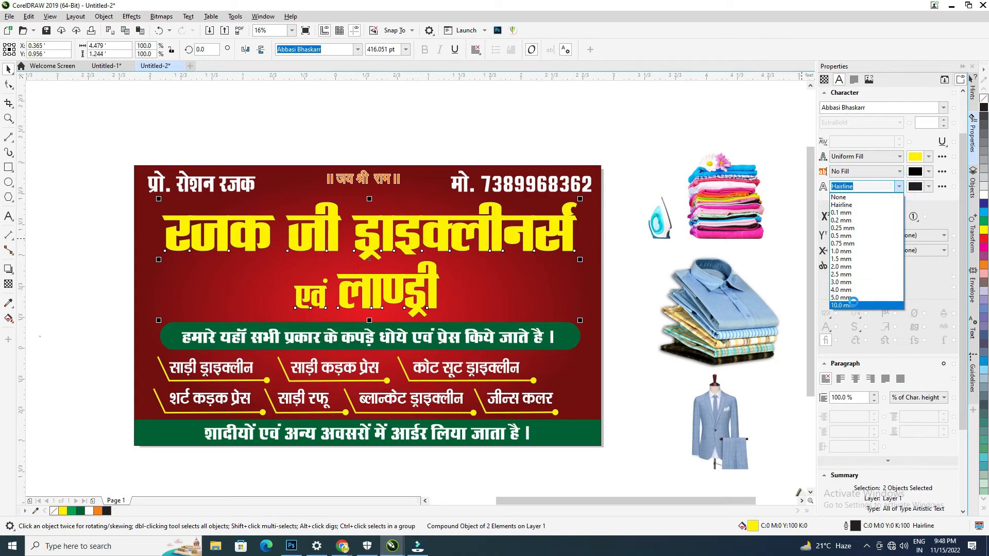
{"action": "left_click", "coordinate": [854, 304]}
{"action": "left_click", "coordinate": [899, 186]}
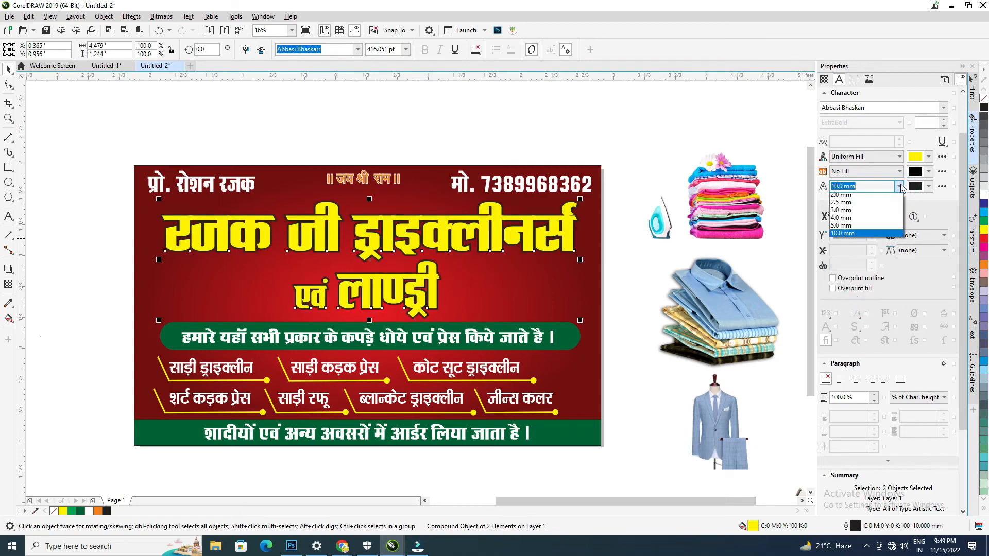
{"action": "left_click", "coordinate": [841, 298]}
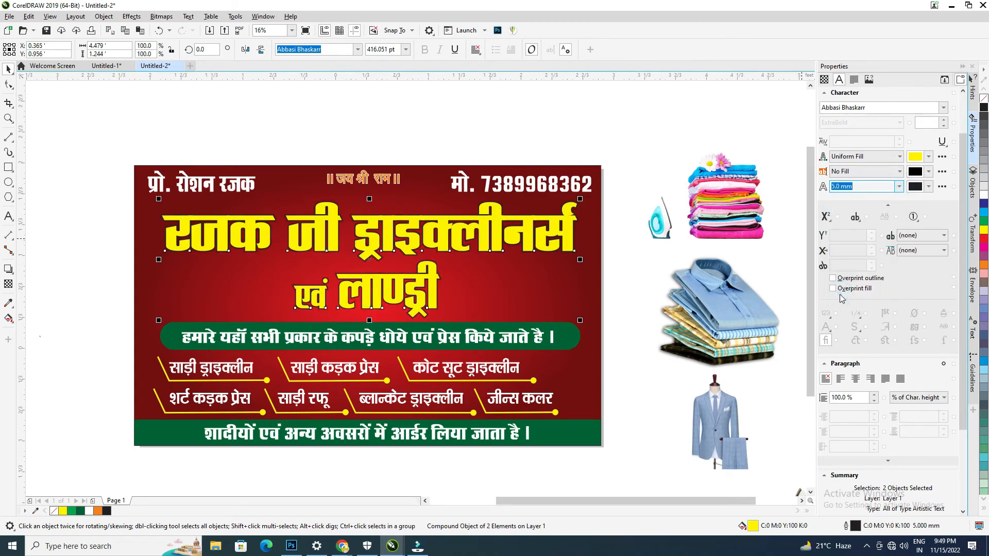
{"action": "left_click", "coordinate": [864, 184]}
{"action": "type", "text": "8"}
{"action": "left_click", "coordinate": [649, 139]}
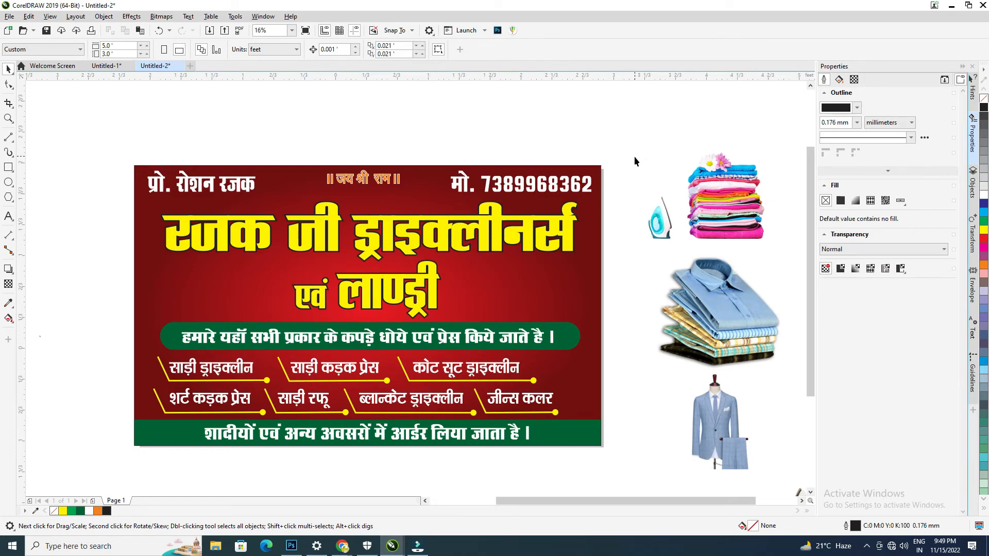
Place the folded-shirts image to the right of लाण्ड्री, mirrored horizontally and scaled down to slightly under about 0.83 x 0.76 ft
{"action": "scroll", "coordinate": [588, 174], "scroll_direction": "down", "scroll_amount": 1}
{"action": "scroll", "coordinate": [589, 174], "scroll_direction": "up", "scroll_amount": 1}
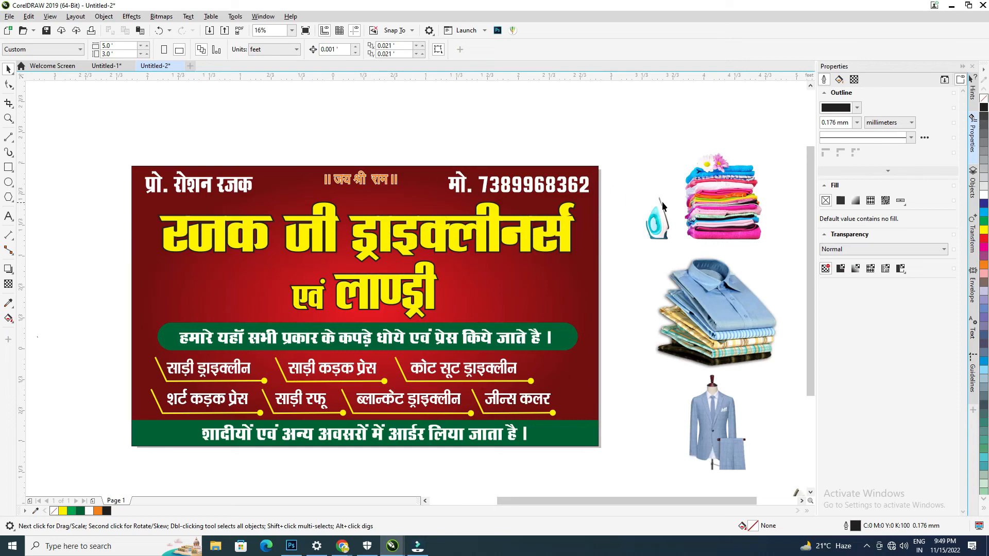
{"action": "left_click_drag", "start_coordinate": [673, 286], "coordinate": [222, 258]}
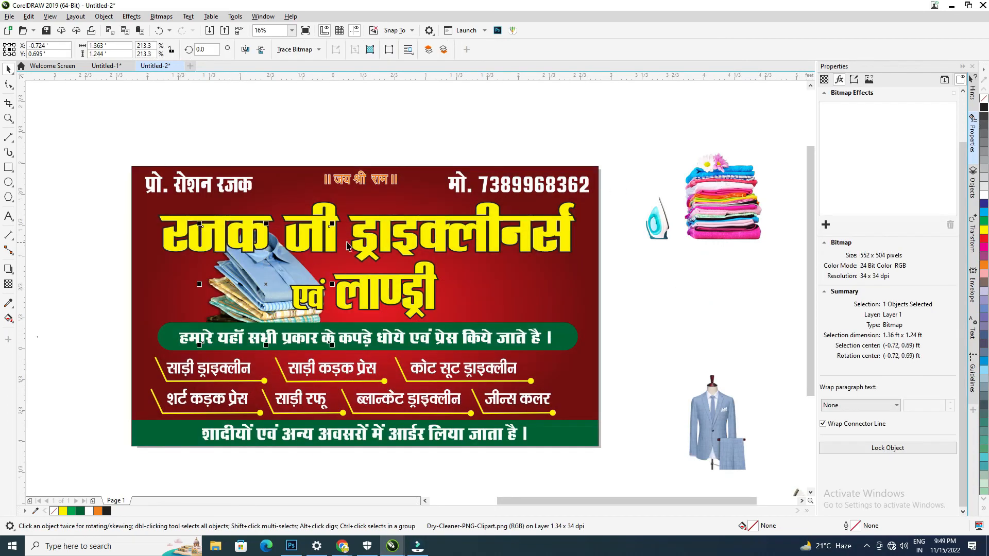
{"action": "left_click_drag", "start_coordinate": [338, 228], "coordinate": [525, 252]}
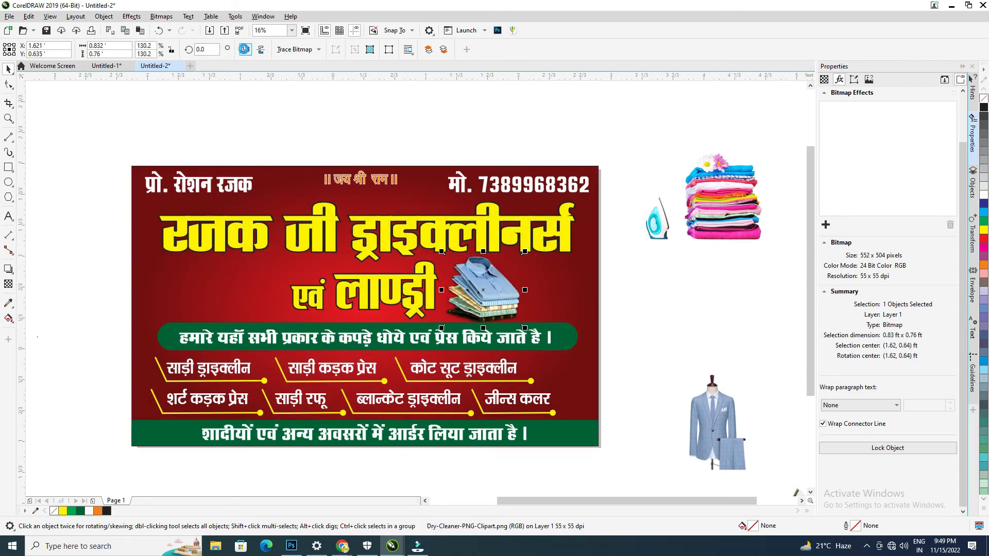
{"action": "left_click", "coordinate": [630, 233]}
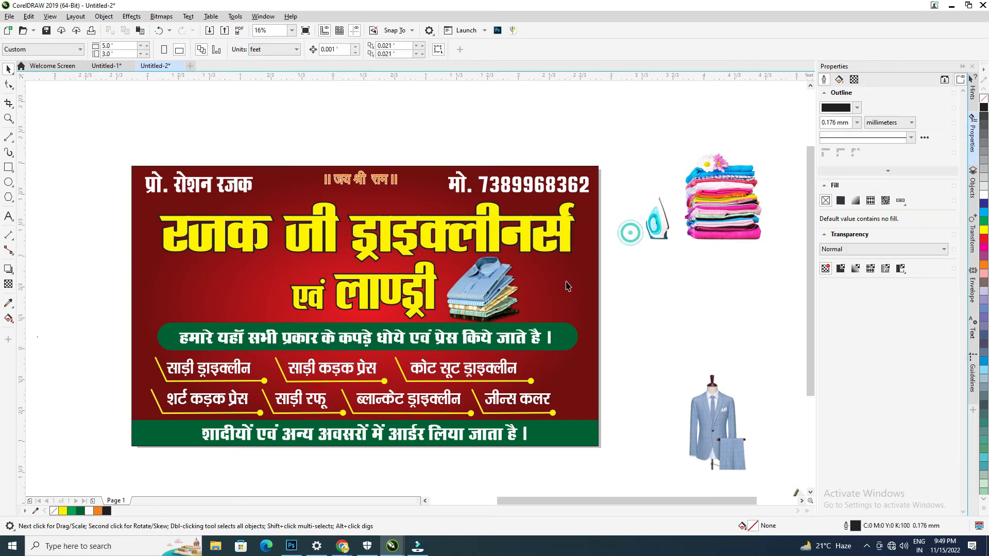
{"action": "left_click", "coordinate": [497, 276]}
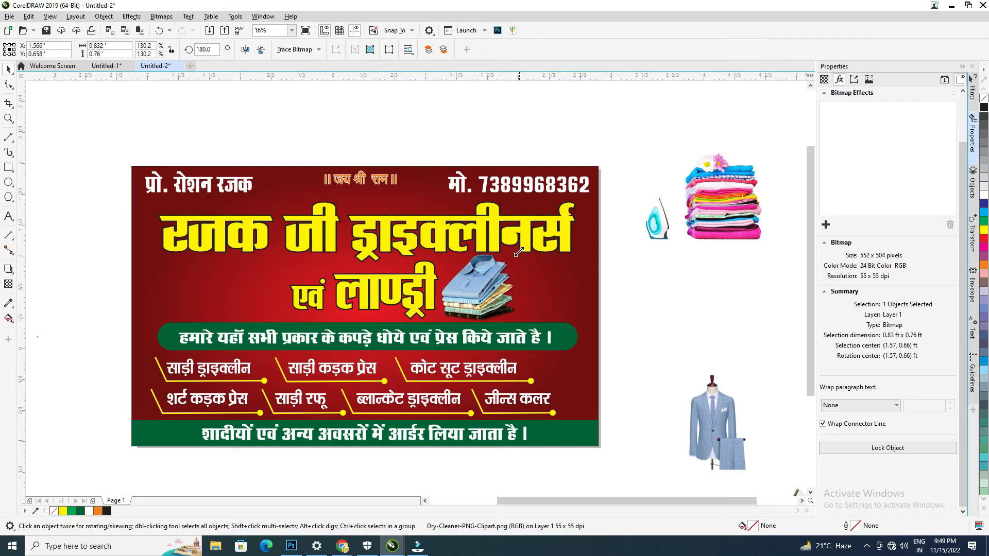
{"action": "left_click_drag", "start_coordinate": [521, 251], "coordinate": [518, 252]}
{"action": "left_click", "coordinate": [641, 284]}
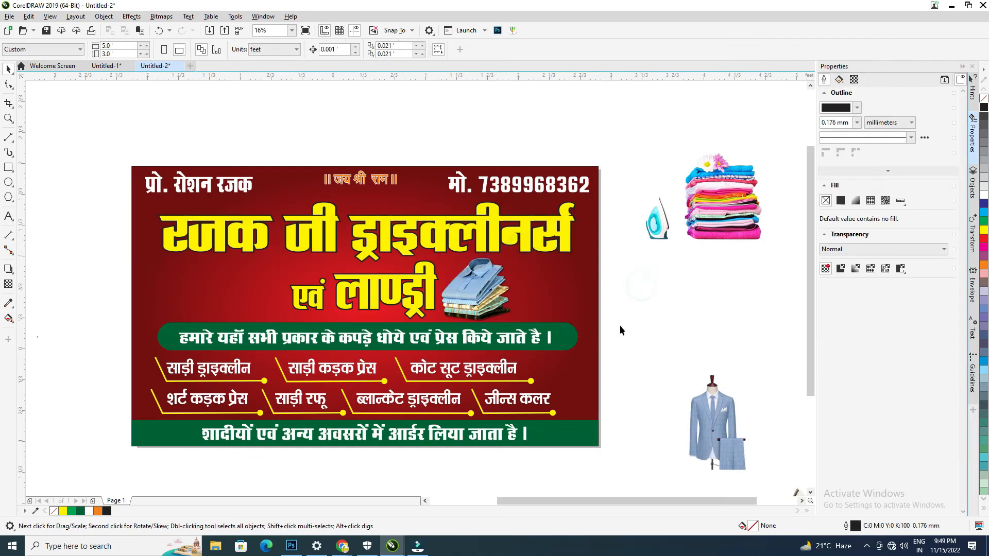
PowerClip the blue suit image inside the banner's red background
{"action": "left_click", "coordinate": [723, 414]}
{"action": "right_click", "coordinate": [726, 412]}
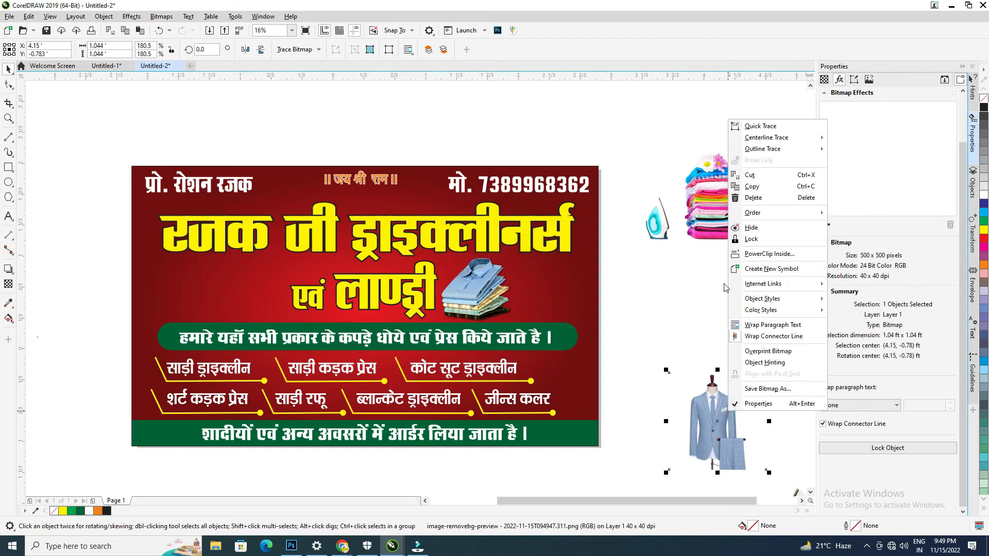
{"action": "left_click", "coordinate": [769, 253]}
{"action": "left_click", "coordinate": [540, 278]}
{"action": "left_click", "coordinate": [674, 273]}
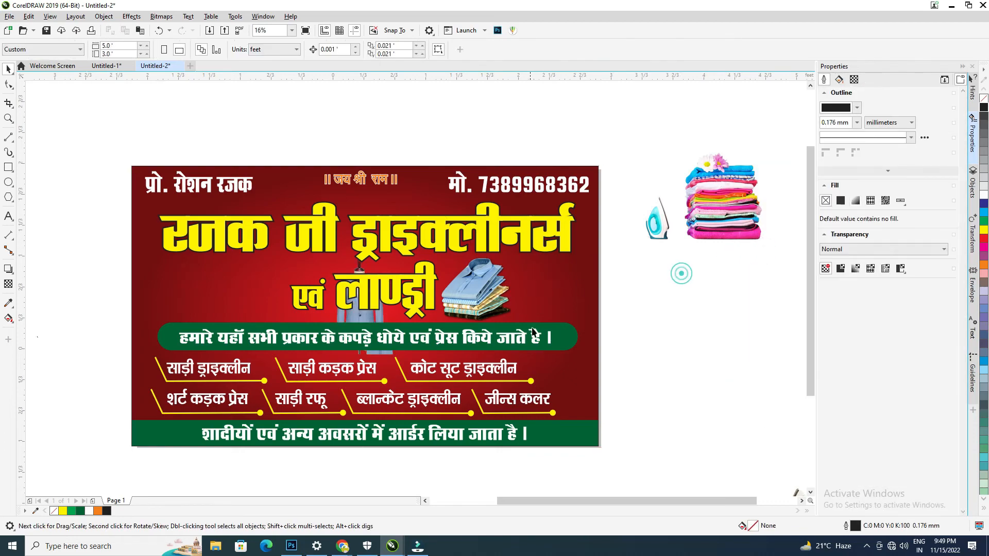
Place the iron.png image of folded clothes with an iron to the left of एवं लाण्ड्री, scaled to about 1.30 x 0.83 ft
{"action": "left_click", "coordinate": [718, 198]}
{"action": "left_click_drag", "start_coordinate": [718, 198], "coordinate": [709, 209]}
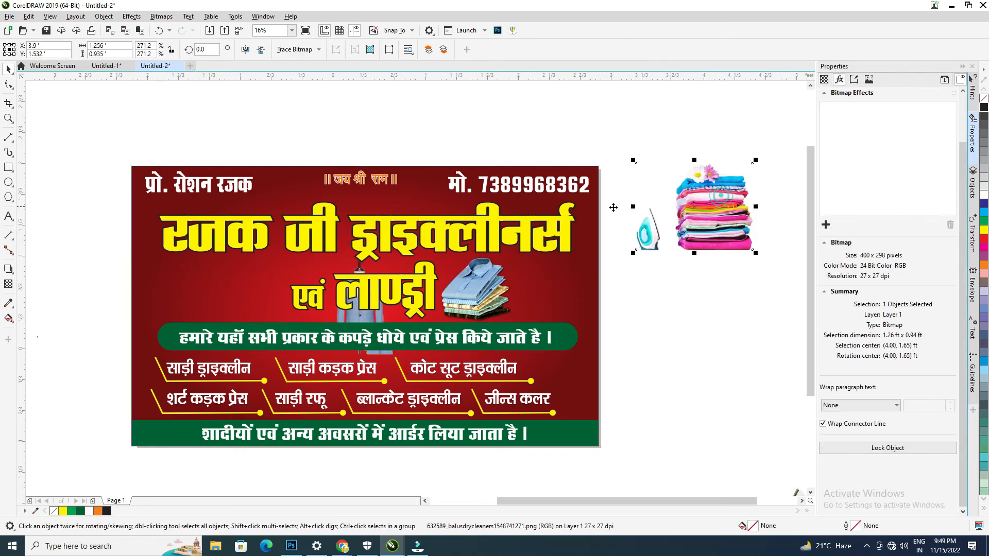
{"action": "scroll", "coordinate": [611, 207], "scroll_direction": "down", "scroll_amount": 2}
{"action": "left_click_drag", "start_coordinate": [680, 375], "coordinate": [404, 249]}
{"action": "scroll", "coordinate": [402, 249], "scroll_direction": "up", "scroll_amount": 2}
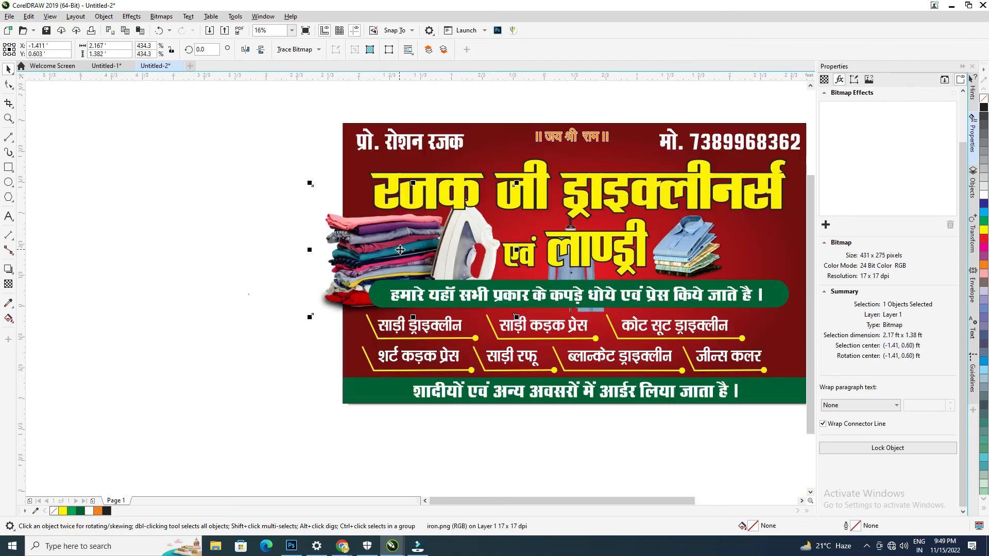
{"action": "left_click_drag", "start_coordinate": [516, 182], "coordinate": [444, 230]}
{"action": "left_click_drag", "start_coordinate": [381, 271], "coordinate": [443, 238]}
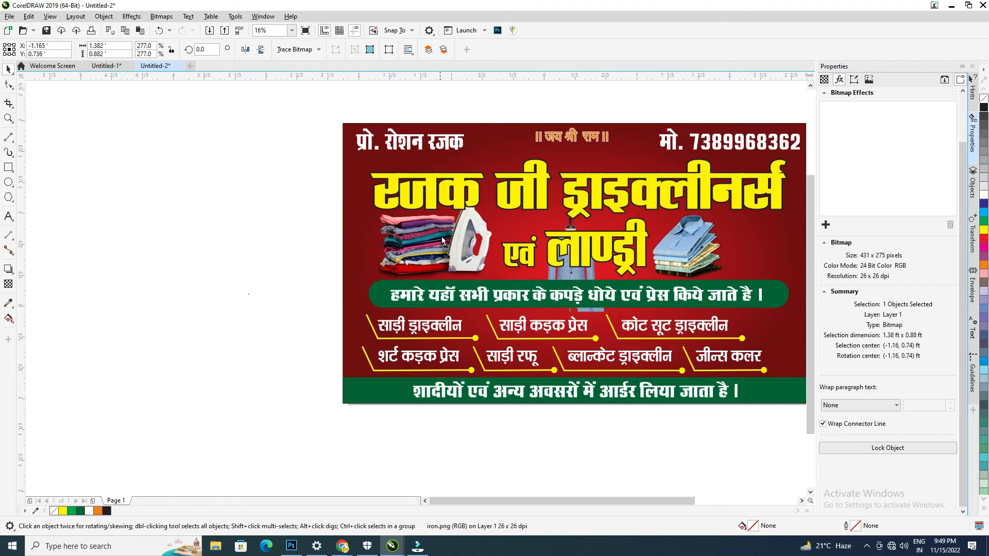
{"action": "left_click_drag", "start_coordinate": [507, 197], "coordinate": [498, 203]}
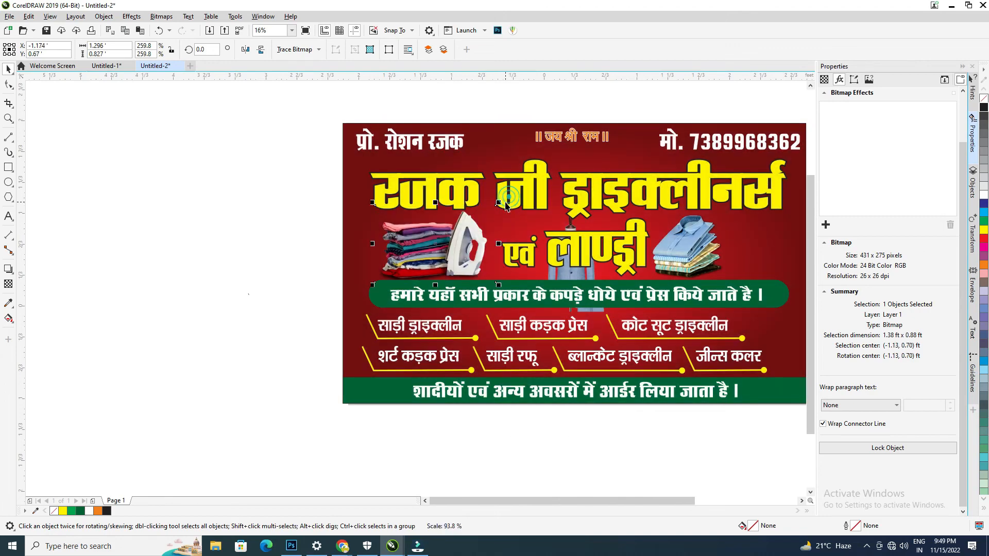
{"action": "left_click_drag", "start_coordinate": [456, 238], "coordinate": [458, 238]}
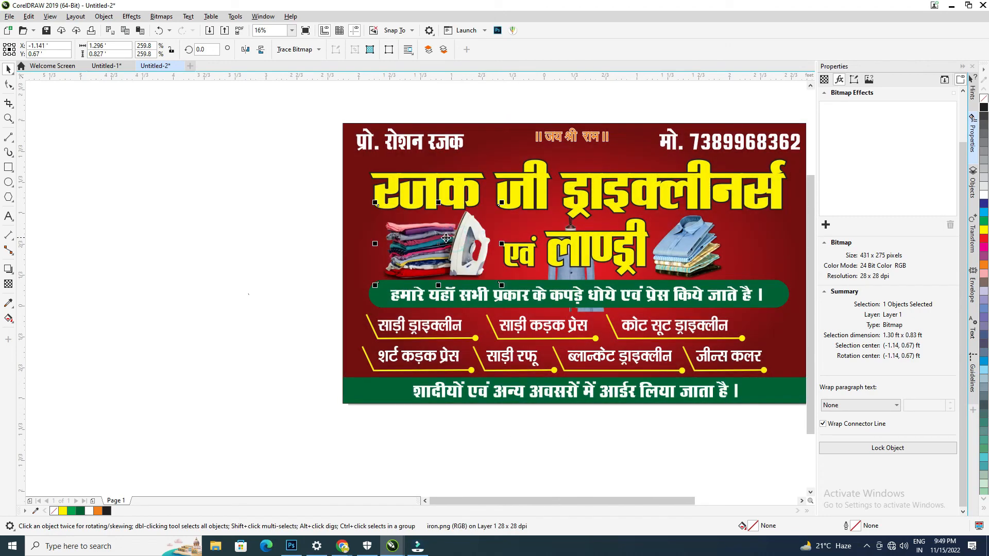
Scale down the upper green rounded strip with its text and shift it slightly down and toward the banner's left edge
{"action": "left_click", "coordinate": [261, 252]}
{"action": "left_click_drag", "start_coordinate": [200, 261], "coordinate": [755, 311]}
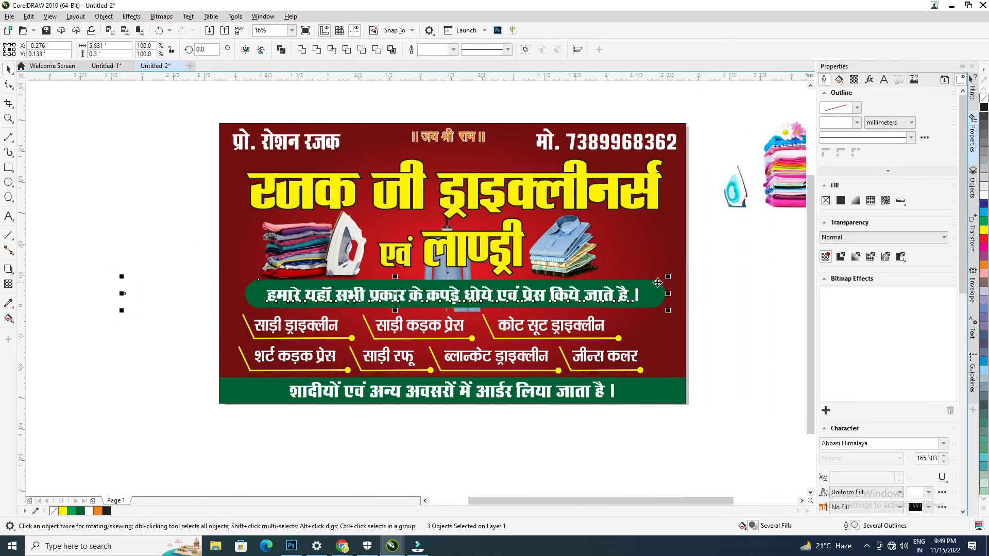
{"action": "left_click_drag", "start_coordinate": [669, 277], "coordinate": [654, 283]}
{"action": "left_click_drag", "start_coordinate": [588, 292], "coordinate": [581, 299]}
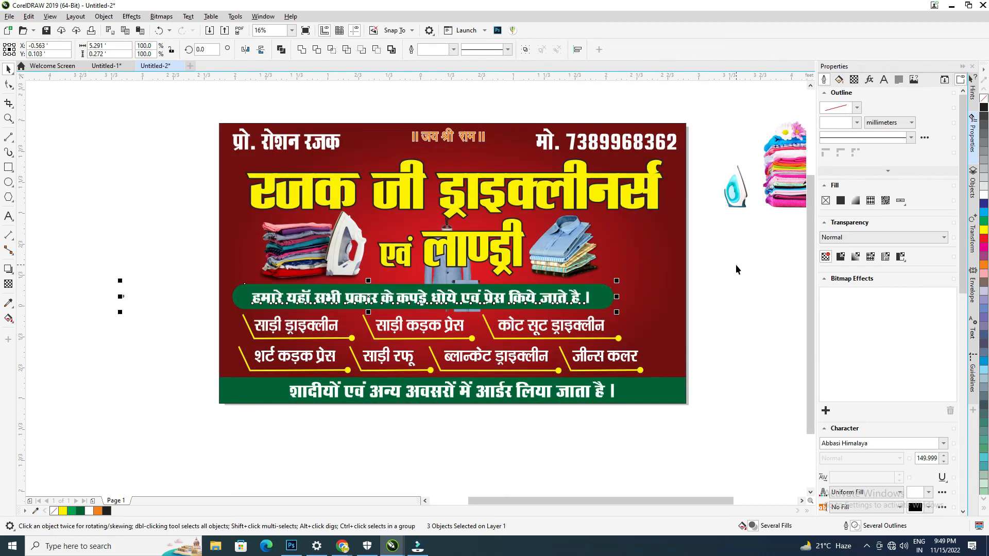
Move the clothes-and-iron image slightly down and to the right, just above the green strip
{"action": "left_click", "coordinate": [300, 251]}
{"action": "left_click_drag", "start_coordinate": [300, 251], "coordinate": [305, 250]}
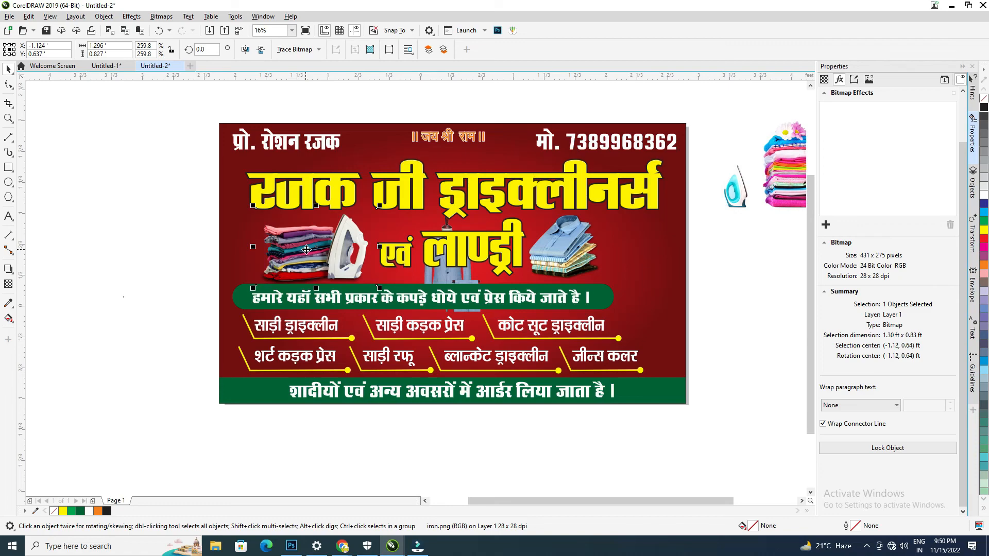
{"action": "left_click", "coordinate": [709, 249]}
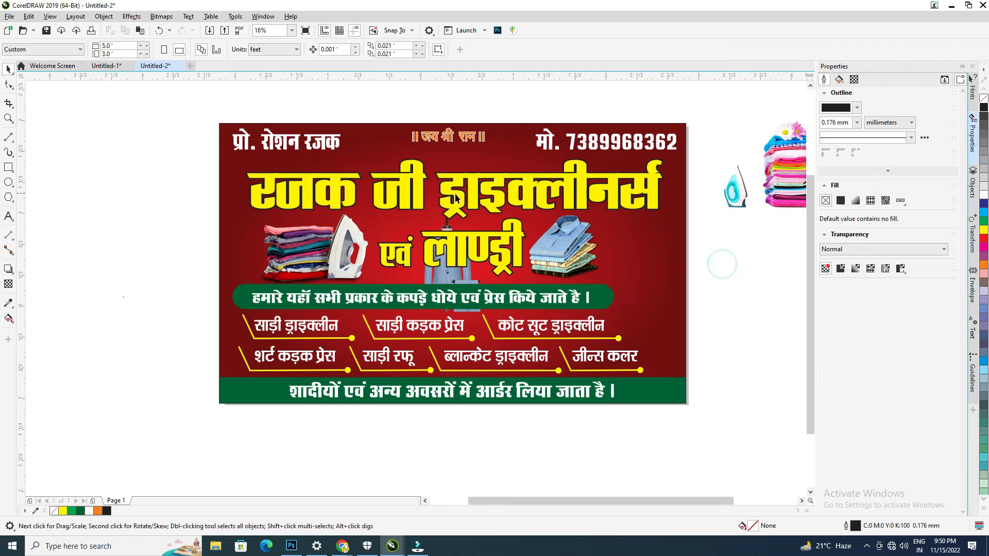
Edit the banner's PowerClip contents, enlarging the suit image to about 1.57 x 1.57 ft and moving it to the right edge, and finish editing
{"action": "scroll", "coordinate": [515, 216], "scroll_direction": "down", "scroll_amount": 2}
{"action": "scroll", "coordinate": [566, 237], "scroll_direction": "up", "scroll_amount": 2}
{"action": "left_click", "coordinate": [561, 231]}
{"action": "double_click", "coordinate": [562, 231]}
{"action": "left_click", "coordinate": [386, 224]}
{"action": "left_click_drag", "start_coordinate": [431, 281], "coordinate": [477, 331]}
{"action": "left_click_drag", "start_coordinate": [423, 251], "coordinate": [563, 243]}
{"action": "left_click_drag", "start_coordinate": [564, 243], "coordinate": [566, 244]}
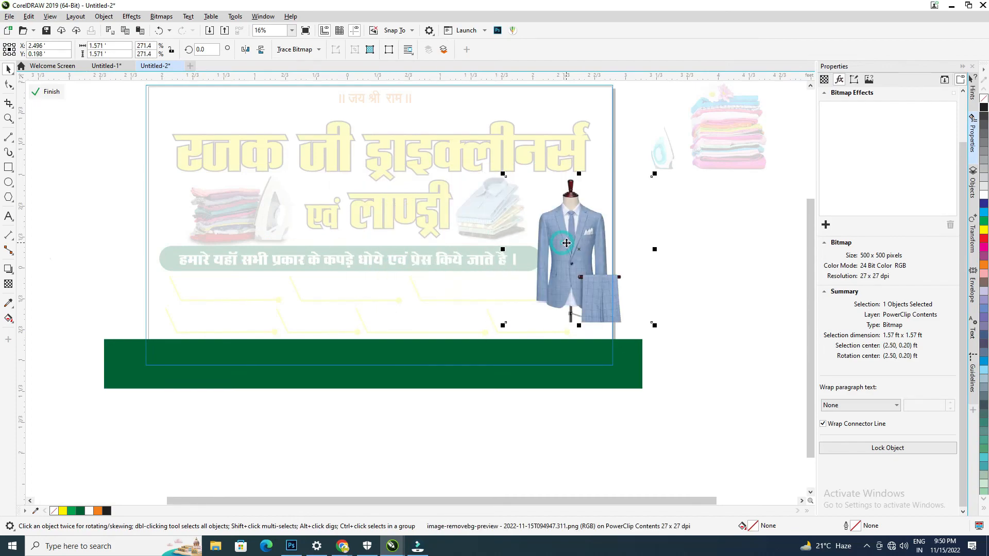
{"action": "left_click_drag", "start_coordinate": [567, 249], "coordinate": [568, 252]}
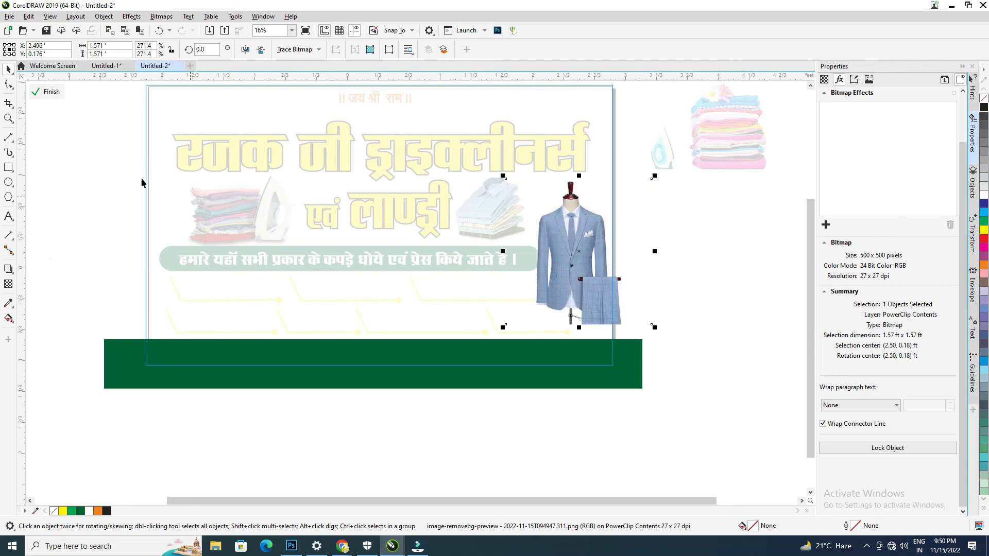
{"action": "left_click", "coordinate": [48, 92]}
Narrow the upper green strip with its text and the two-row service list so that both clear the suit image
{"action": "left_click_drag", "start_coordinate": [63, 221], "coordinate": [530, 259]}
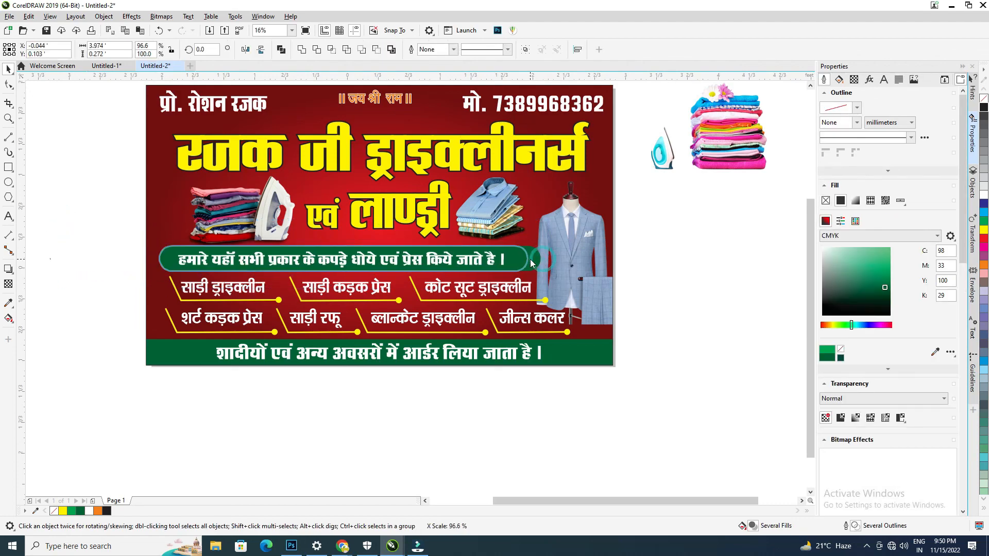
{"action": "left_click", "coordinate": [709, 243]}
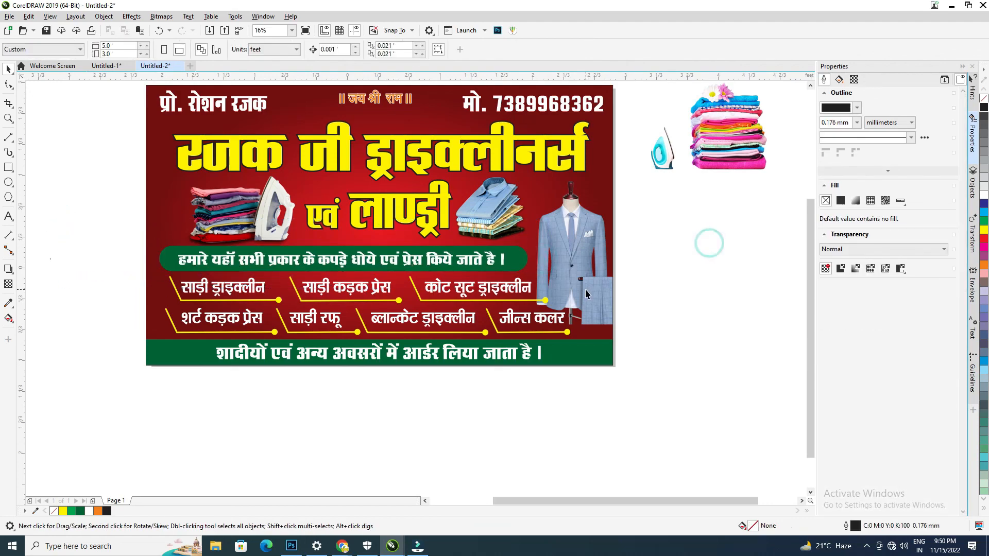
{"action": "left_click_drag", "start_coordinate": [119, 268], "coordinate": [600, 358]}
{"action": "left_click_drag", "start_coordinate": [571, 301], "coordinate": [540, 302]}
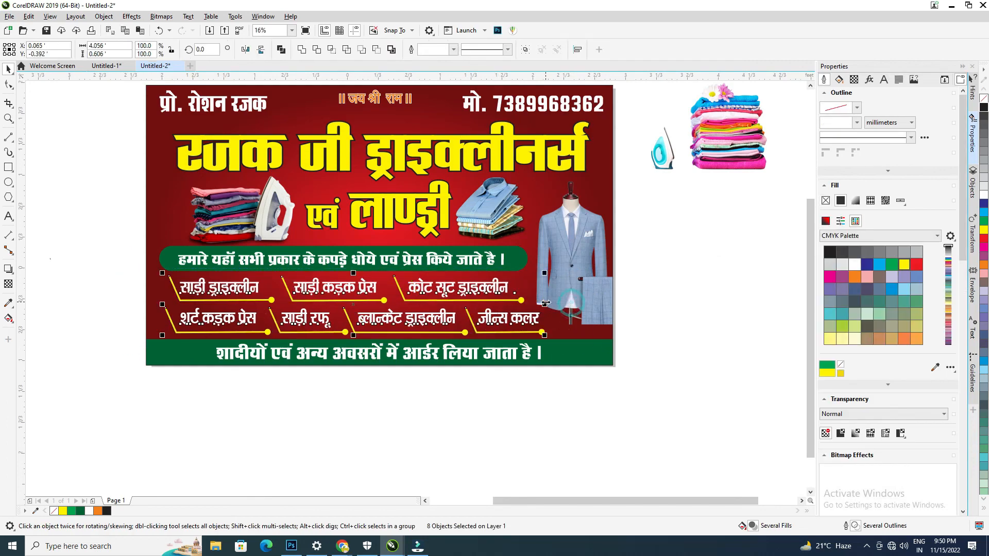
{"action": "left_click", "coordinate": [648, 290]}
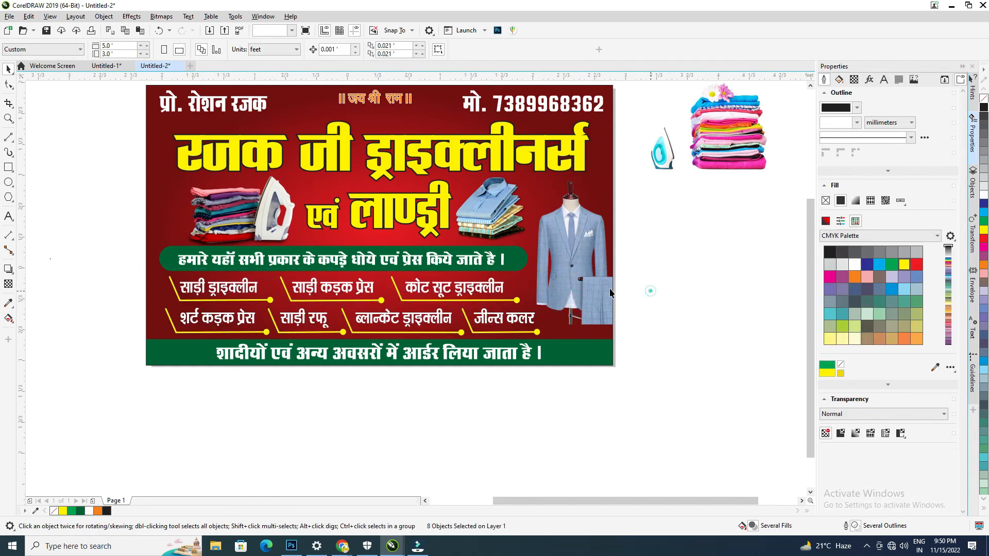
Delete the unused image of colourful towels with a small iron beside the banner
{"action": "scroll", "coordinate": [486, 239], "scroll_direction": "down", "scroll_amount": 1}
{"action": "scroll", "coordinate": [523, 240], "scroll_direction": "up", "scroll_amount": 1}
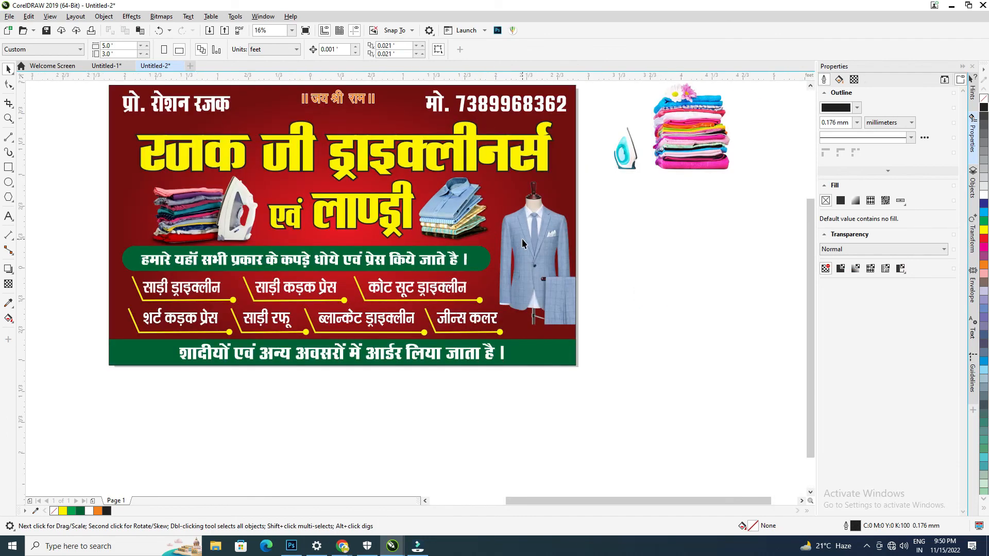
{"action": "scroll", "coordinate": [523, 240], "scroll_direction": "down", "scroll_amount": 1}
{"action": "left_click", "coordinate": [602, 204]}
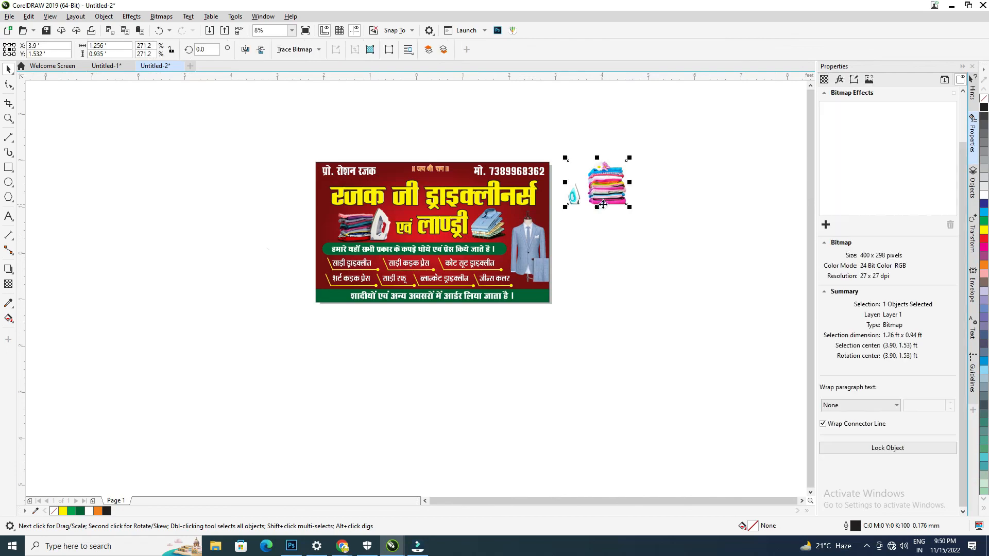
{"action": "key", "text": "Delete"}
{"action": "scroll", "coordinate": [556, 199], "scroll_direction": "up", "scroll_amount": 2}
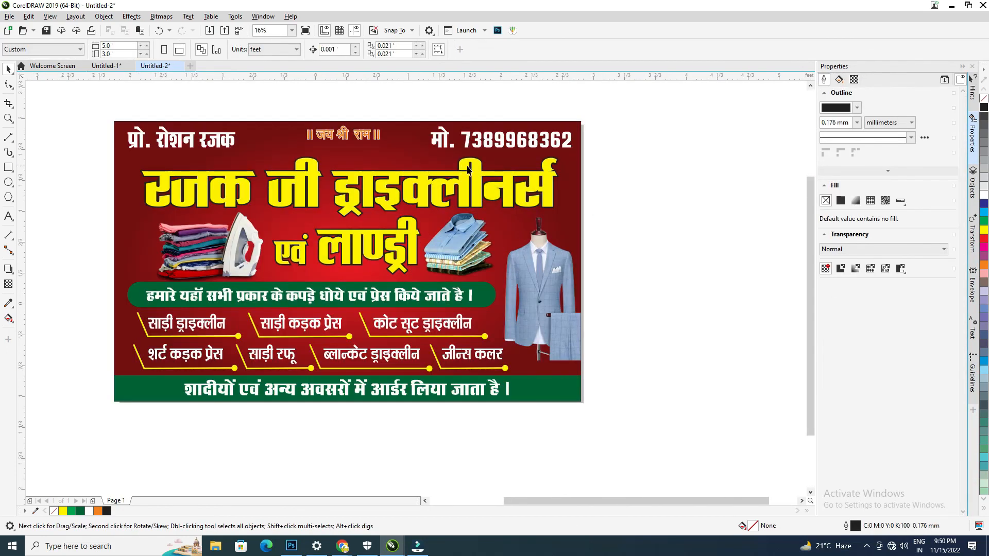
{"action": "scroll", "coordinate": [486, 172], "scroll_direction": "down", "scroll_amount": 1}
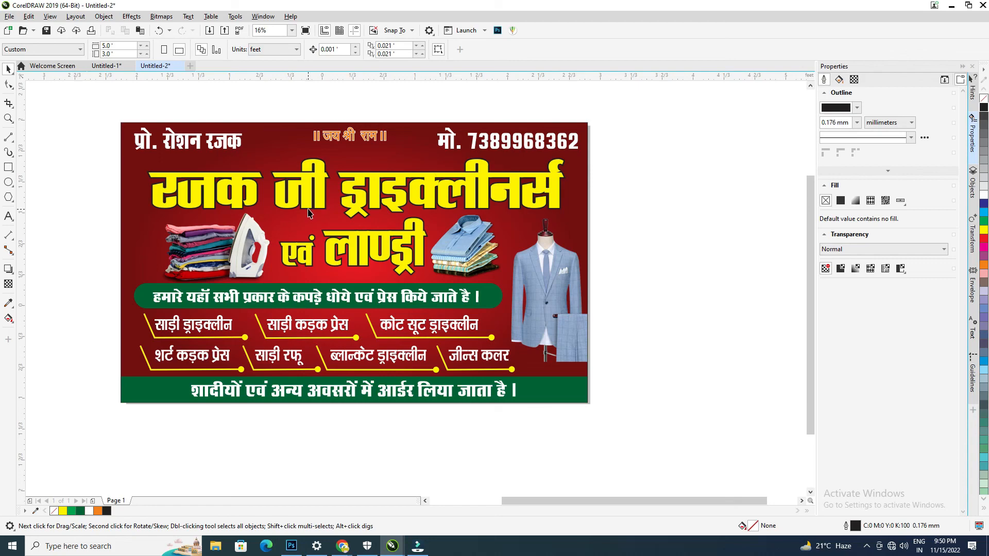
{"action": "left_click", "coordinate": [686, 145]}
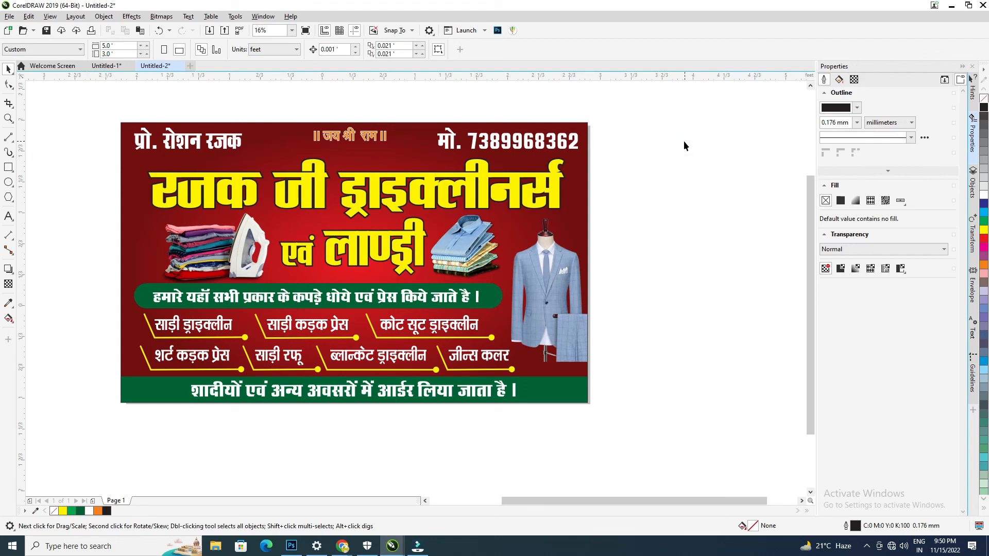